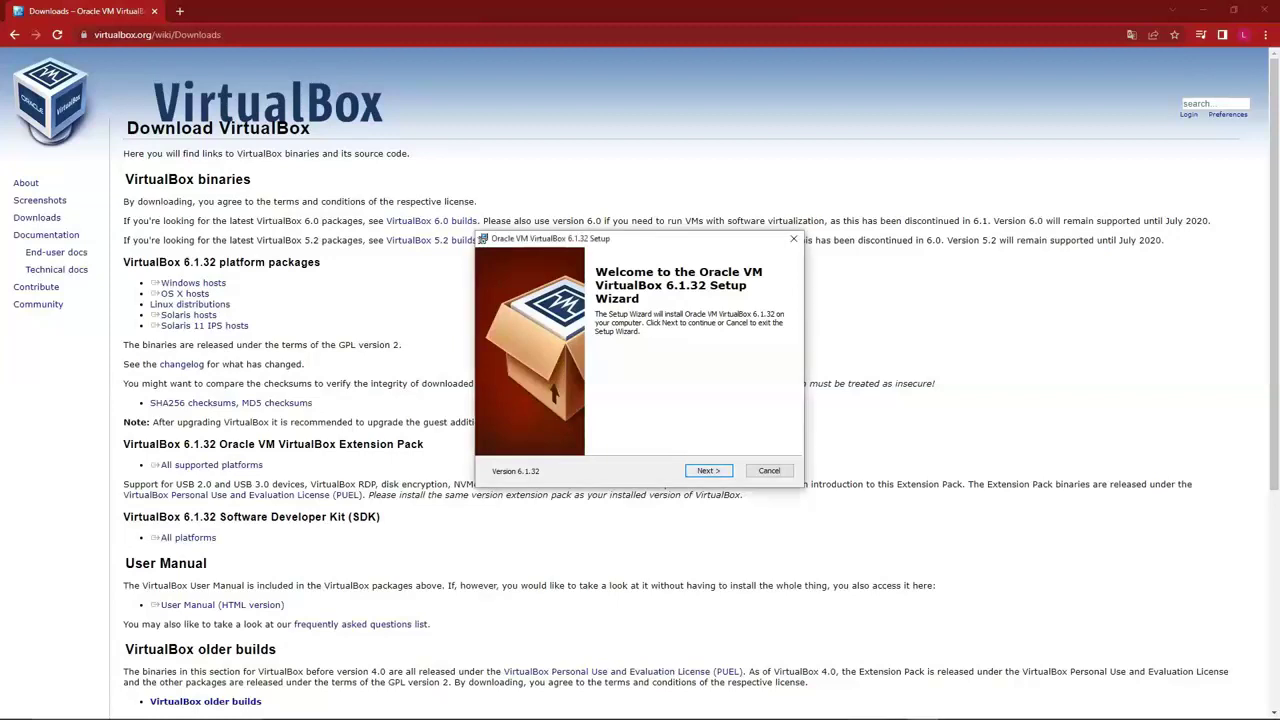
Install VirtualBox 6.1.32 with default features, then return to the OSBoxes site in Chrome.
{"action": "key", "text": "Return"}
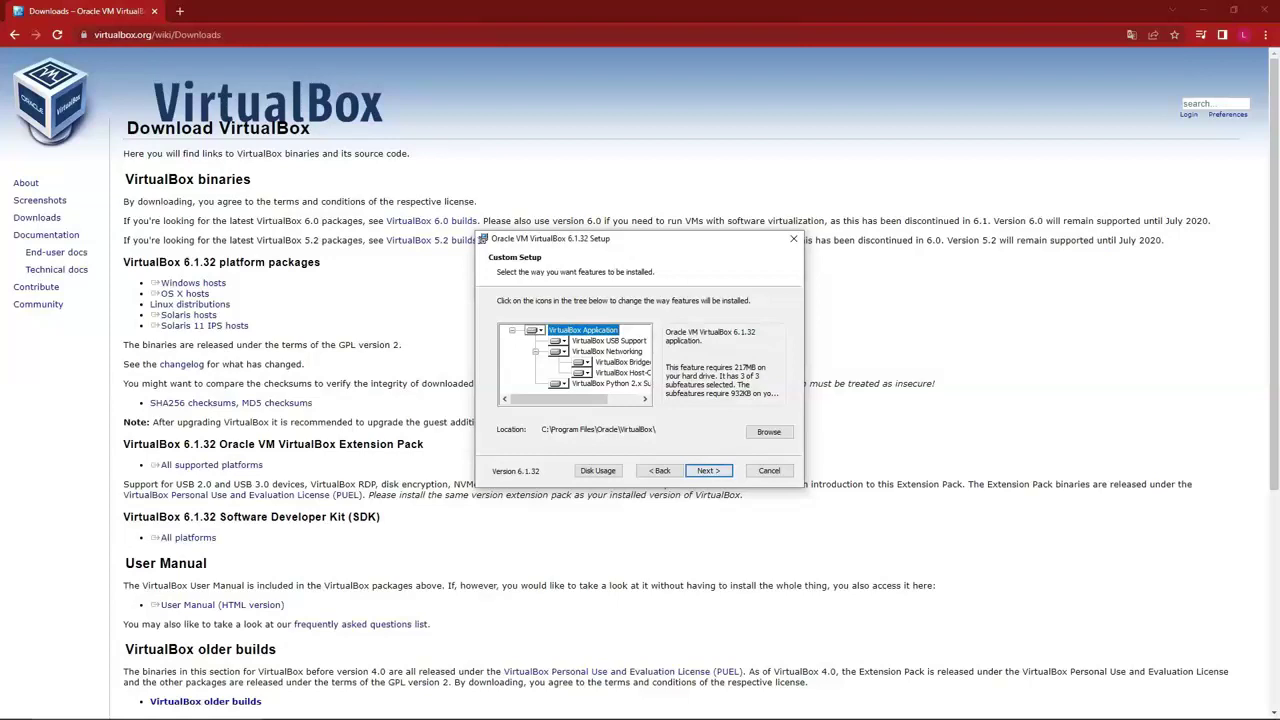
{"action": "key", "text": "Return"}
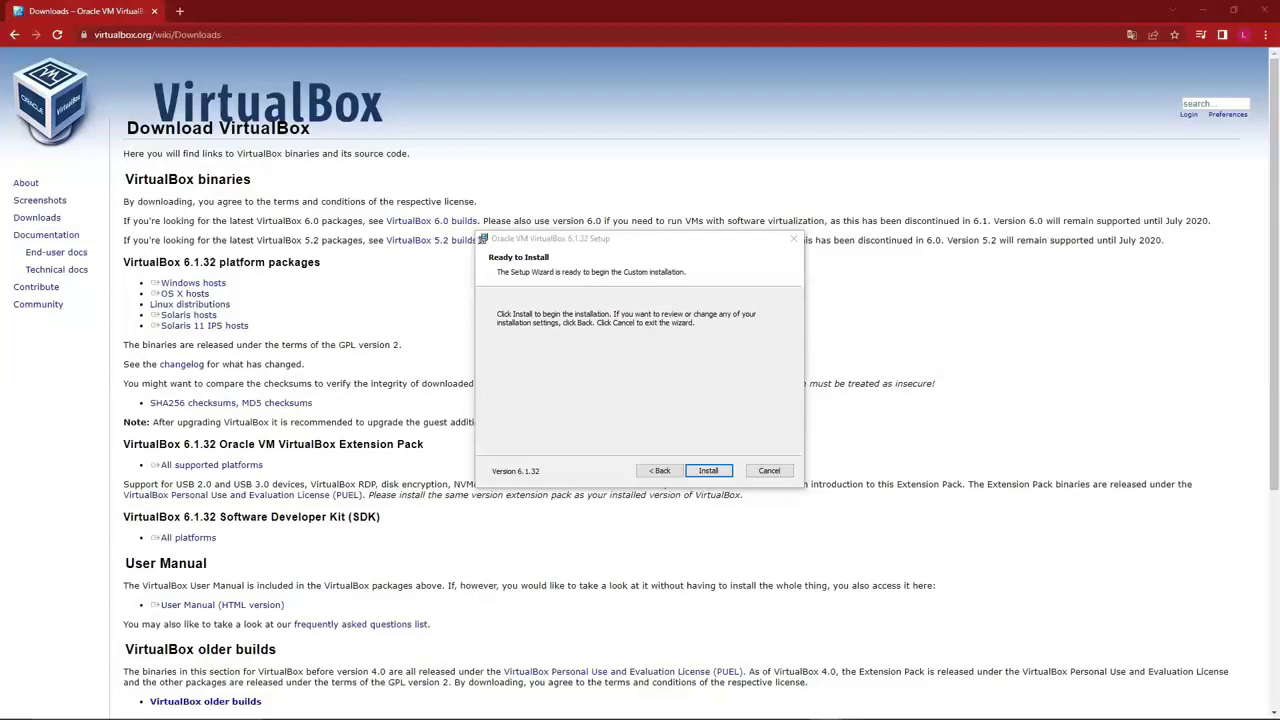
{"action": "key", "text": "Return"}
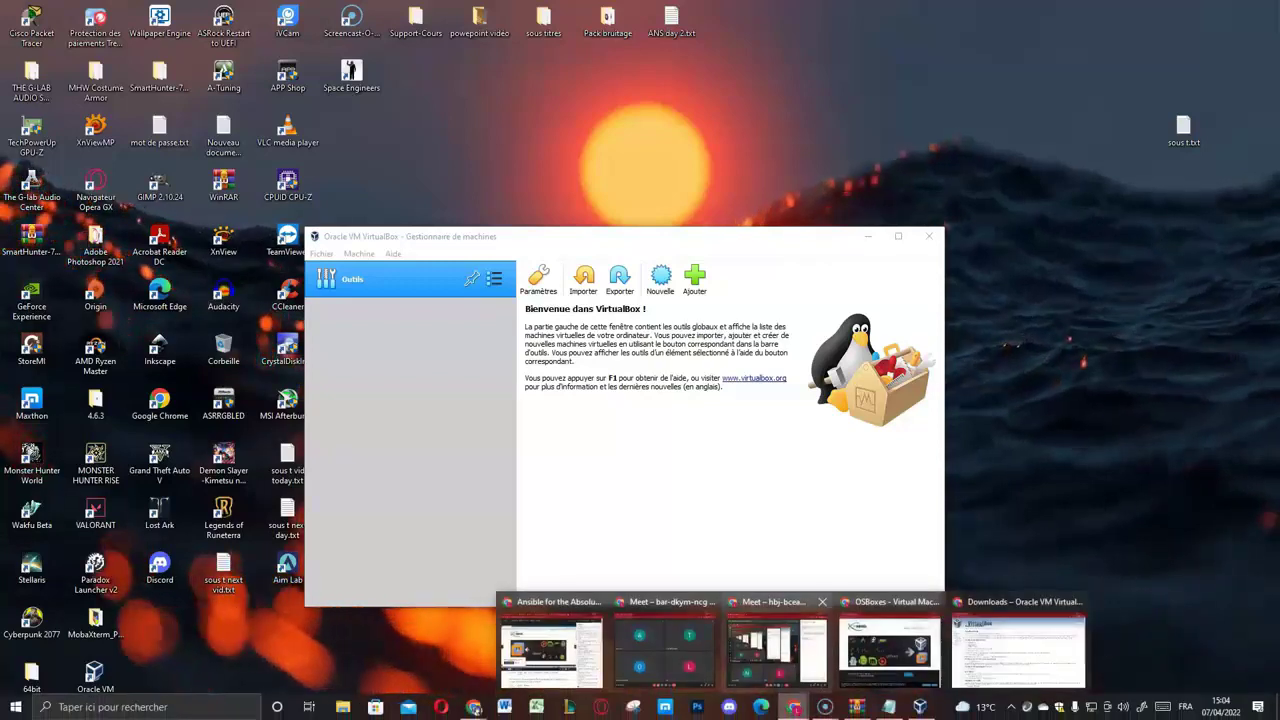
{"action": "mouse_move", "coordinate": [793, 707]}
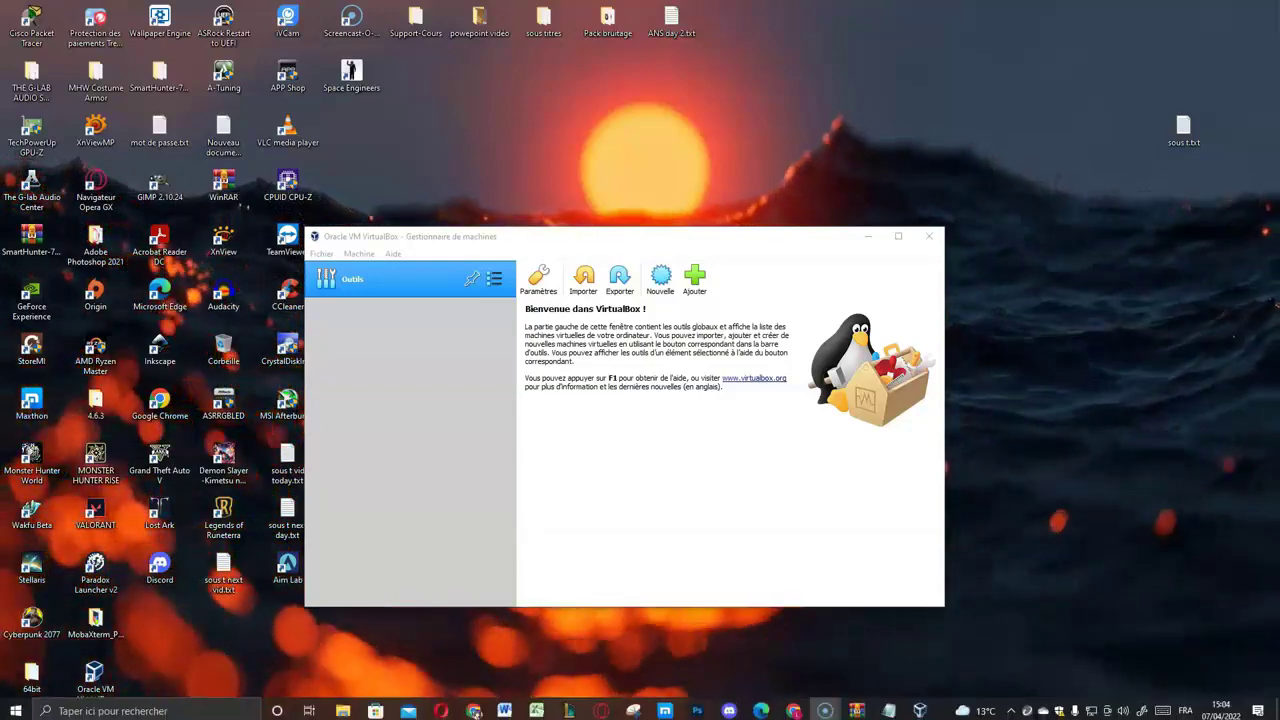
{"action": "left_click", "coordinate": [960, 645]}
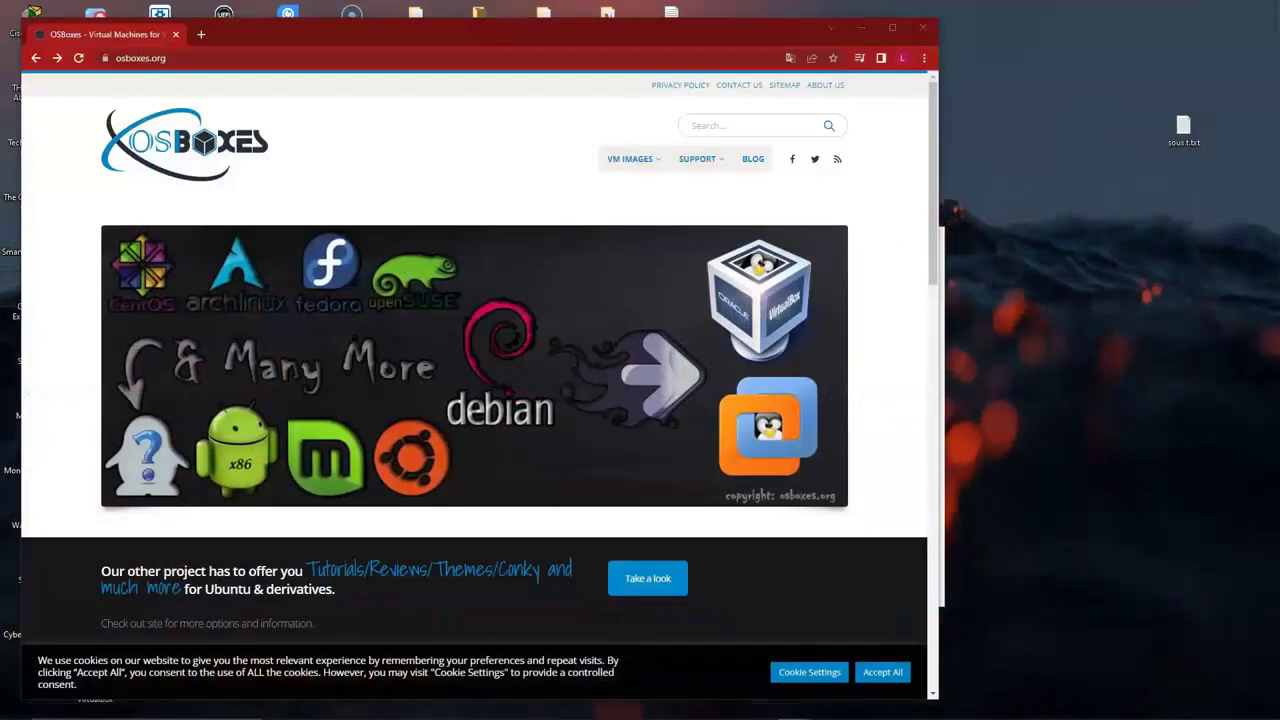
Go to VirtualBox Images on OSBoxes, expand CentOS and open its images page.
{"action": "scroll", "coordinate": [474, 380], "scroll_direction": "down", "scroll_amount": 1}
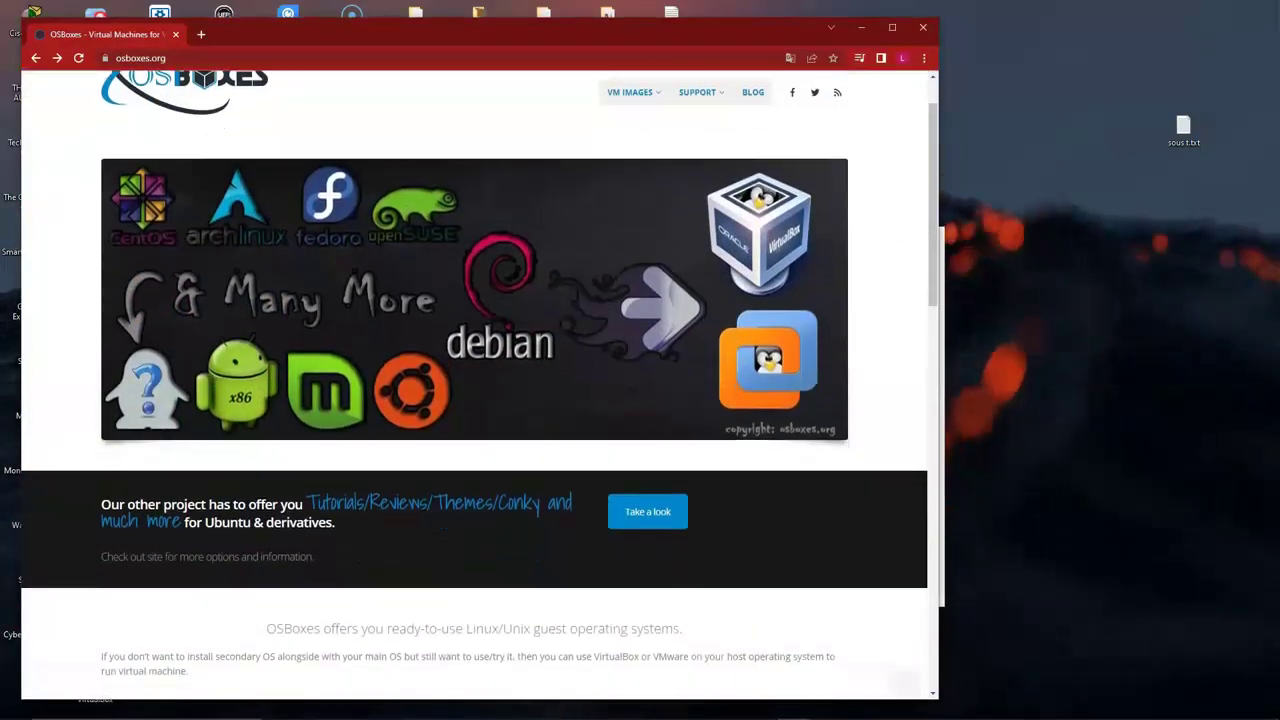
{"action": "scroll", "coordinate": [474, 380], "scroll_direction": "up", "scroll_amount": 1}
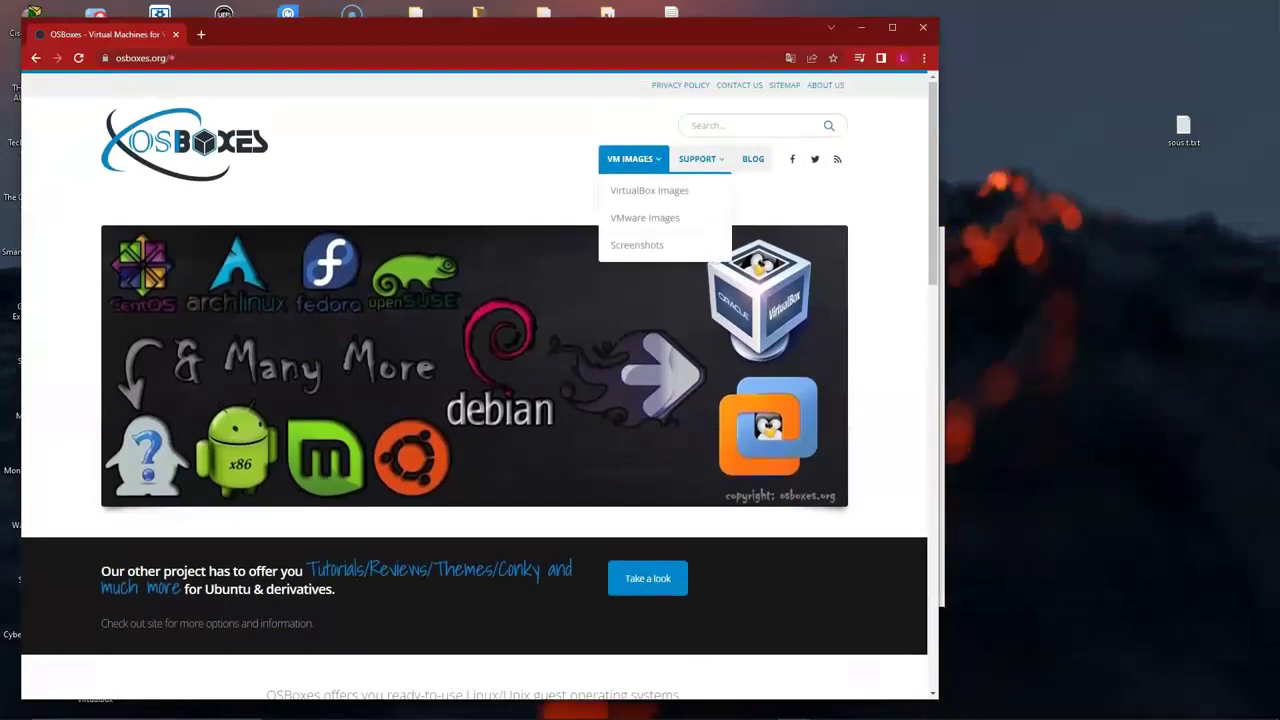
{"action": "left_click", "coordinate": [649, 190]}
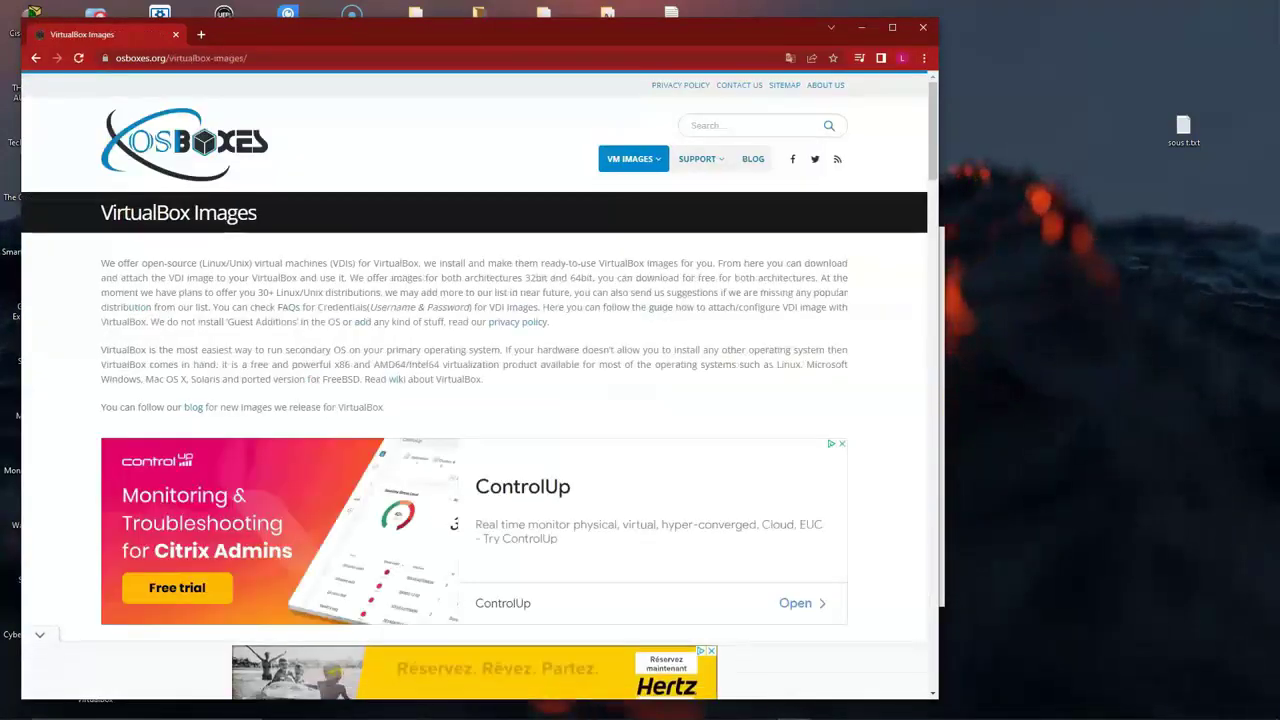
{"action": "scroll", "coordinate": [474, 380], "scroll_direction": "down", "scroll_amount": 7}
{"action": "scroll", "coordinate": [474, 380], "scroll_direction": "down", "scroll_amount": 4}
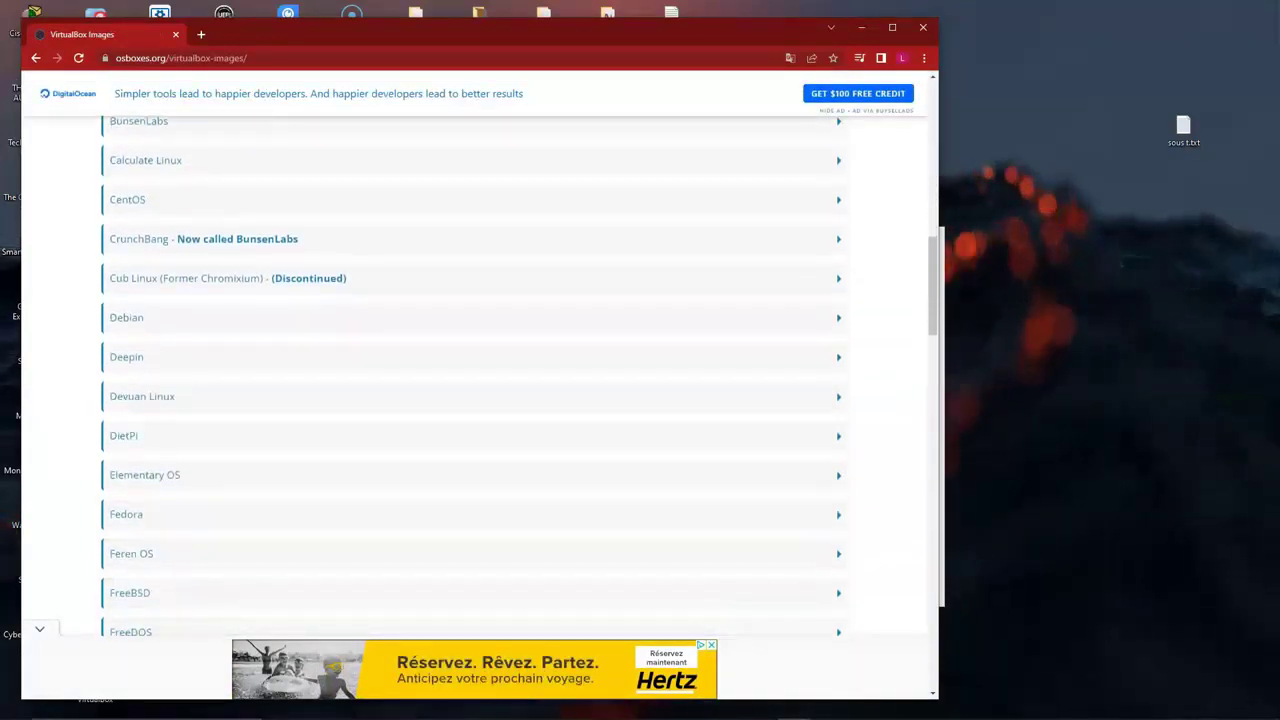
{"action": "scroll", "coordinate": [474, 380], "scroll_direction": "down", "scroll_amount": 2}
{"action": "scroll", "coordinate": [474, 380], "scroll_direction": "up", "scroll_amount": 4}
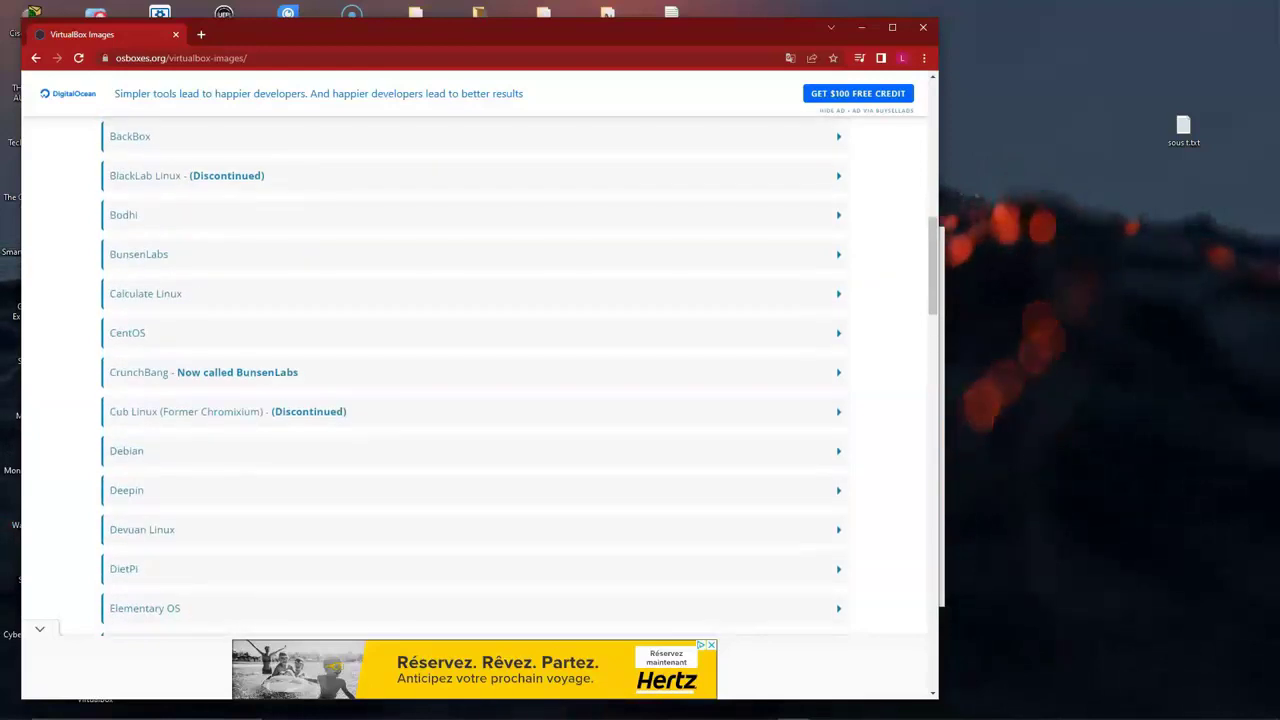
{"action": "left_click", "coordinate": [127, 399]}
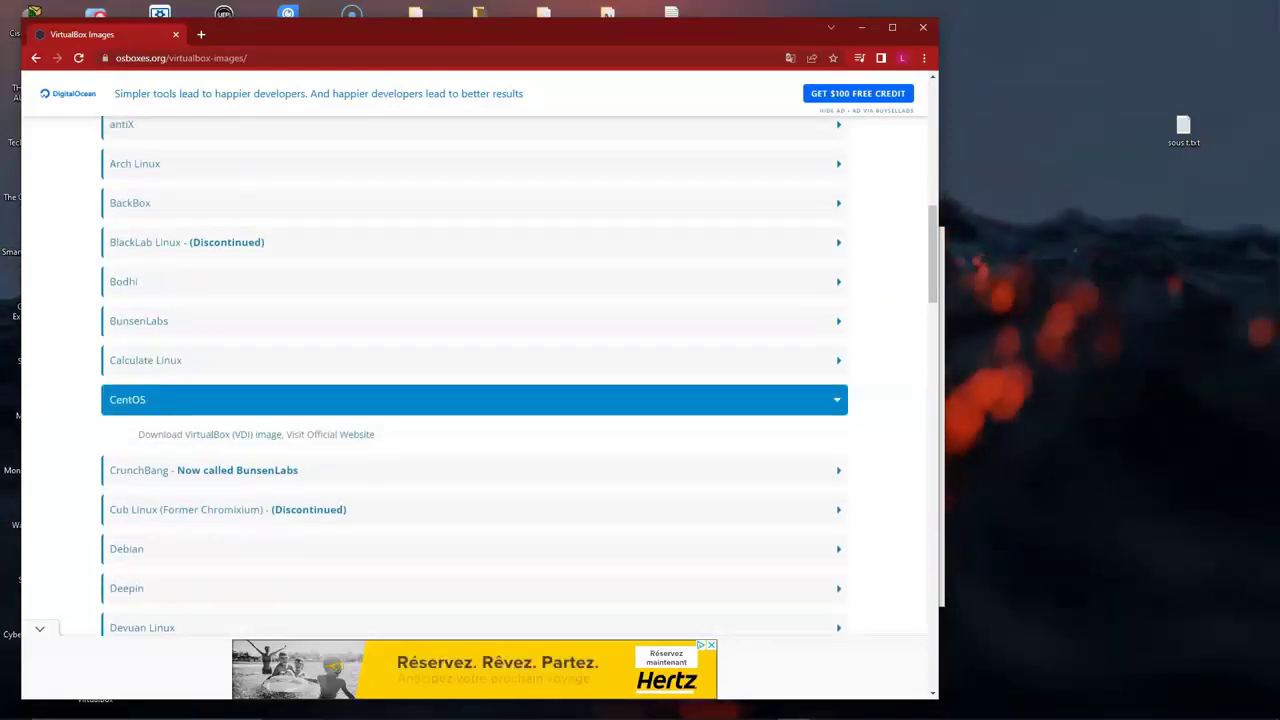
{"action": "left_click", "coordinate": [233, 434]}
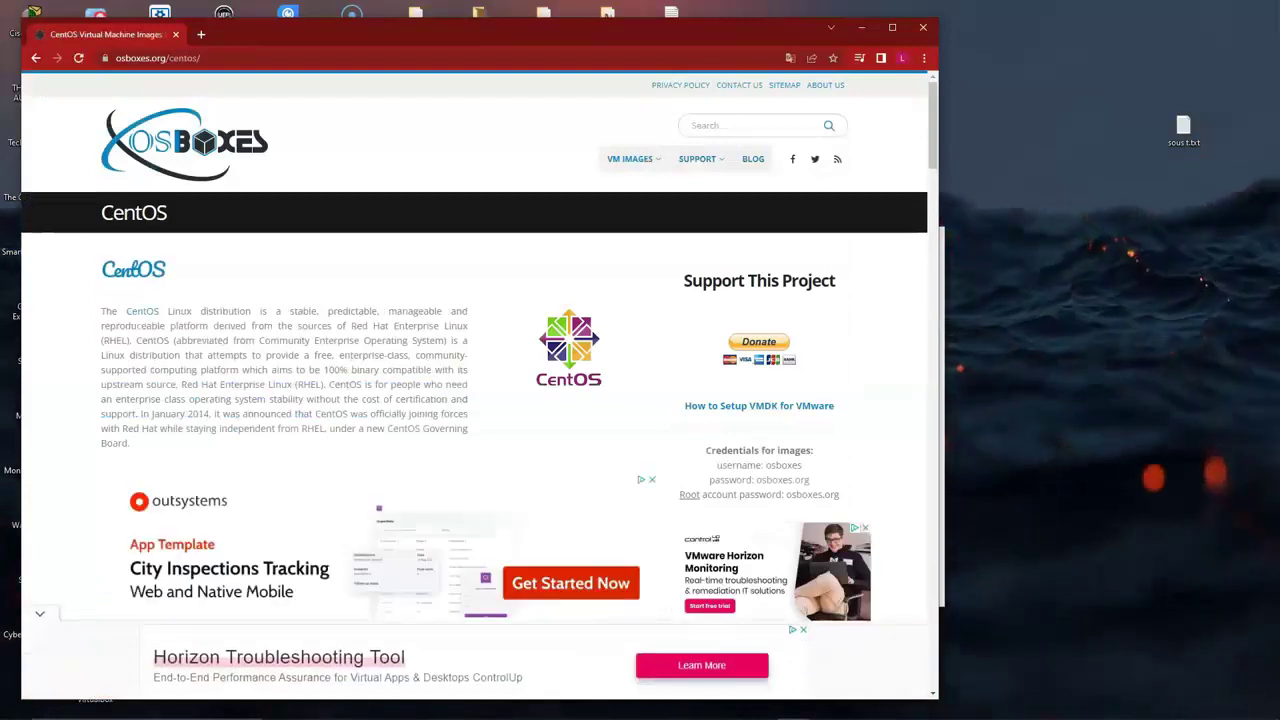
Show CentOS 7-1810's login info and its VirtualBox download links.
{"action": "scroll", "coordinate": [475, 380], "scroll_direction": "down", "scroll_amount": 2}
{"action": "scroll", "coordinate": [475, 380], "scroll_direction": "down", "scroll_amount": 4}
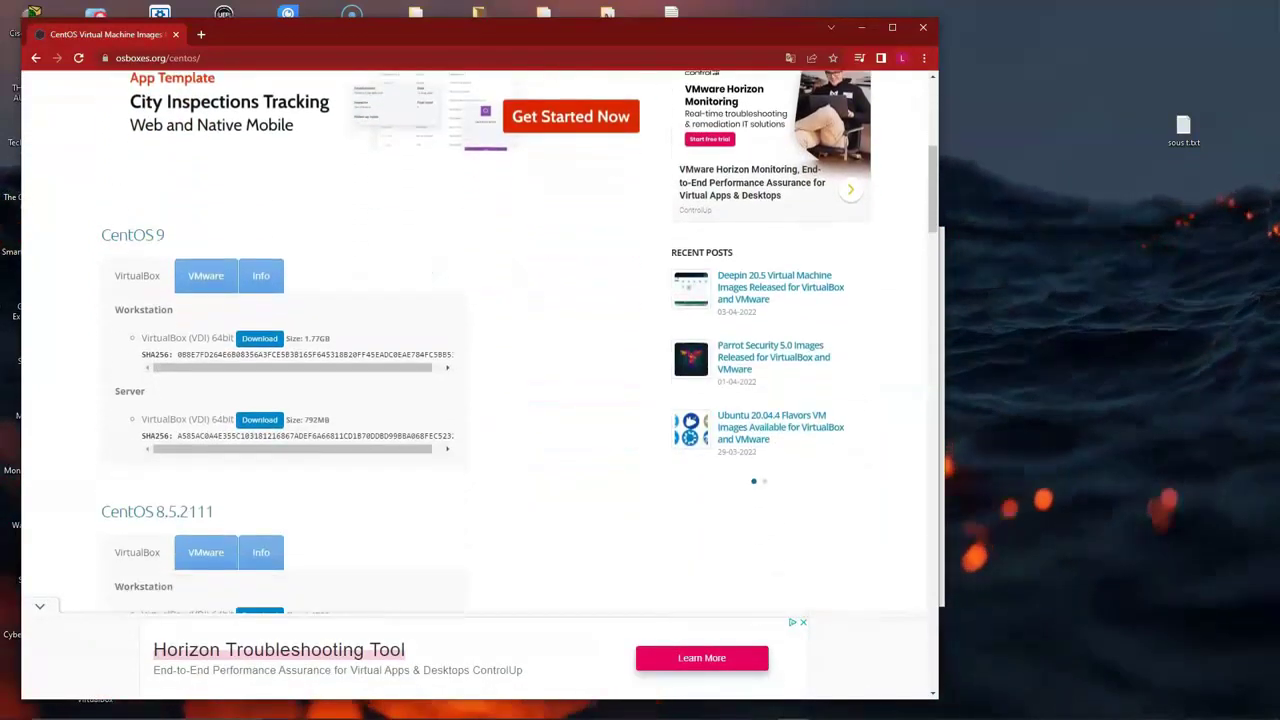
{"action": "scroll", "coordinate": [475, 380], "scroll_direction": "down", "scroll_amount": 8}
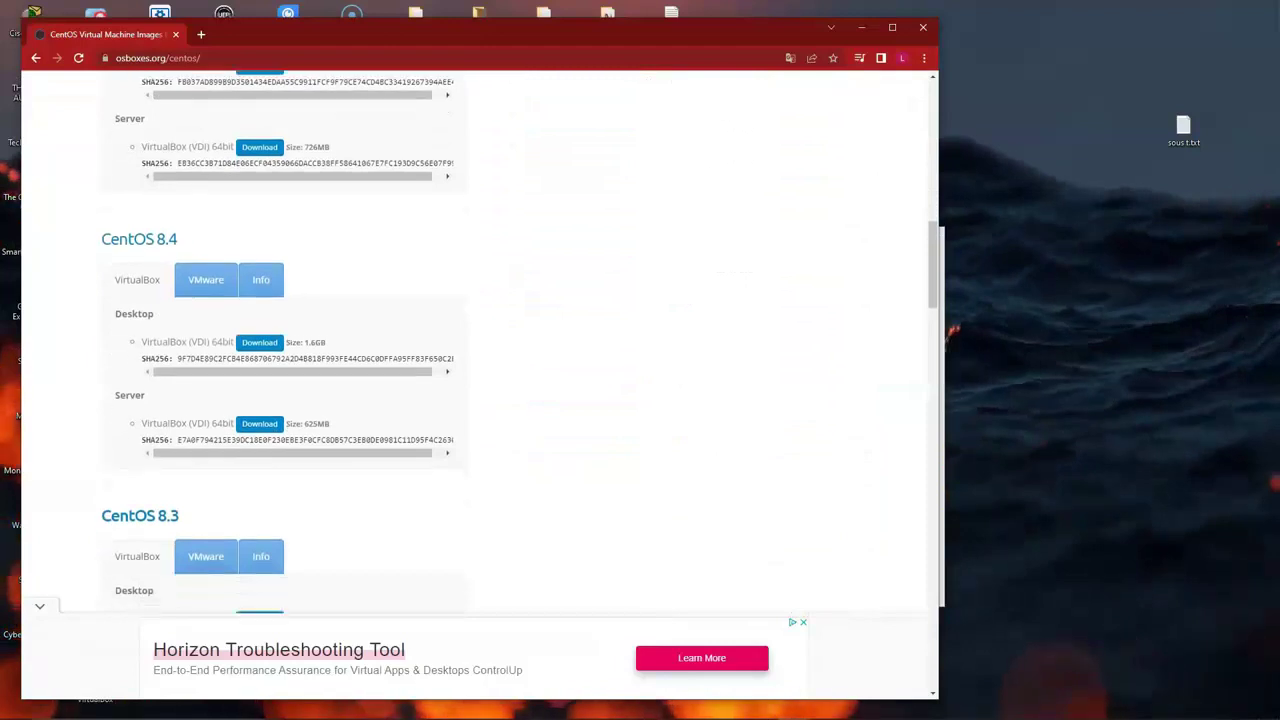
{"action": "scroll", "coordinate": [475, 380], "scroll_direction": "down", "scroll_amount": 7}
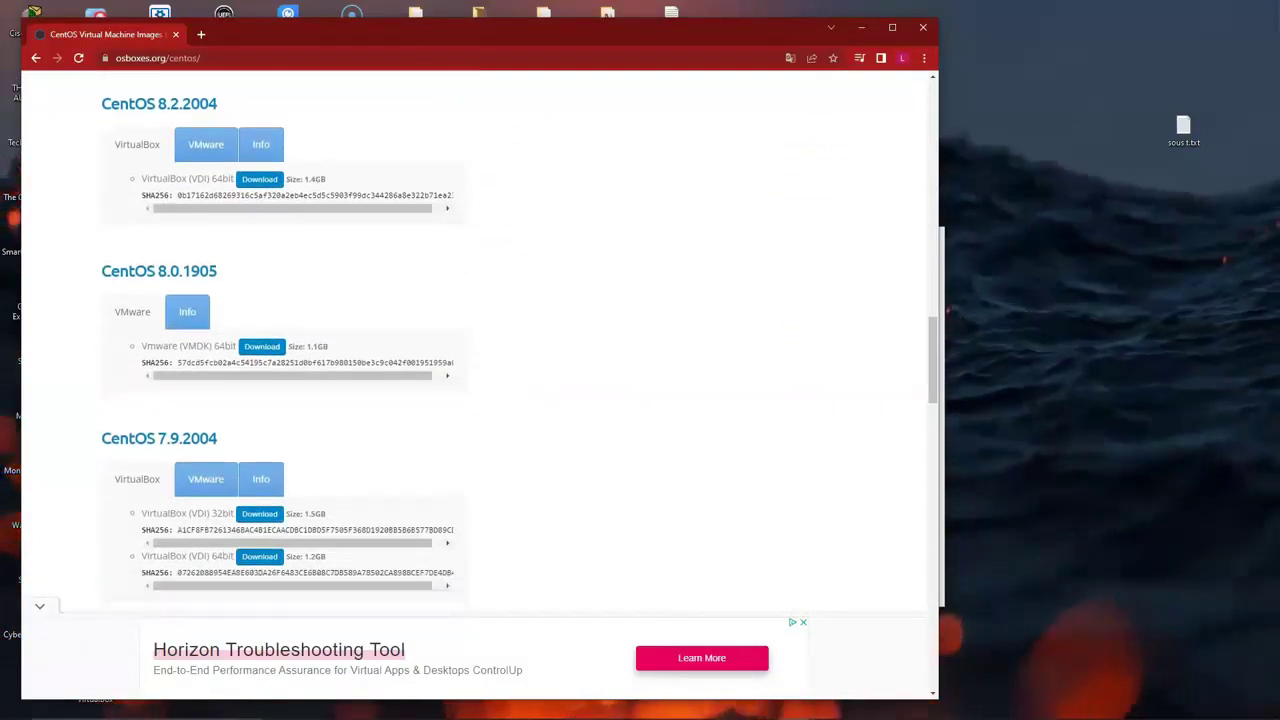
{"action": "scroll", "coordinate": [475, 380], "scroll_direction": "down", "scroll_amount": 3}
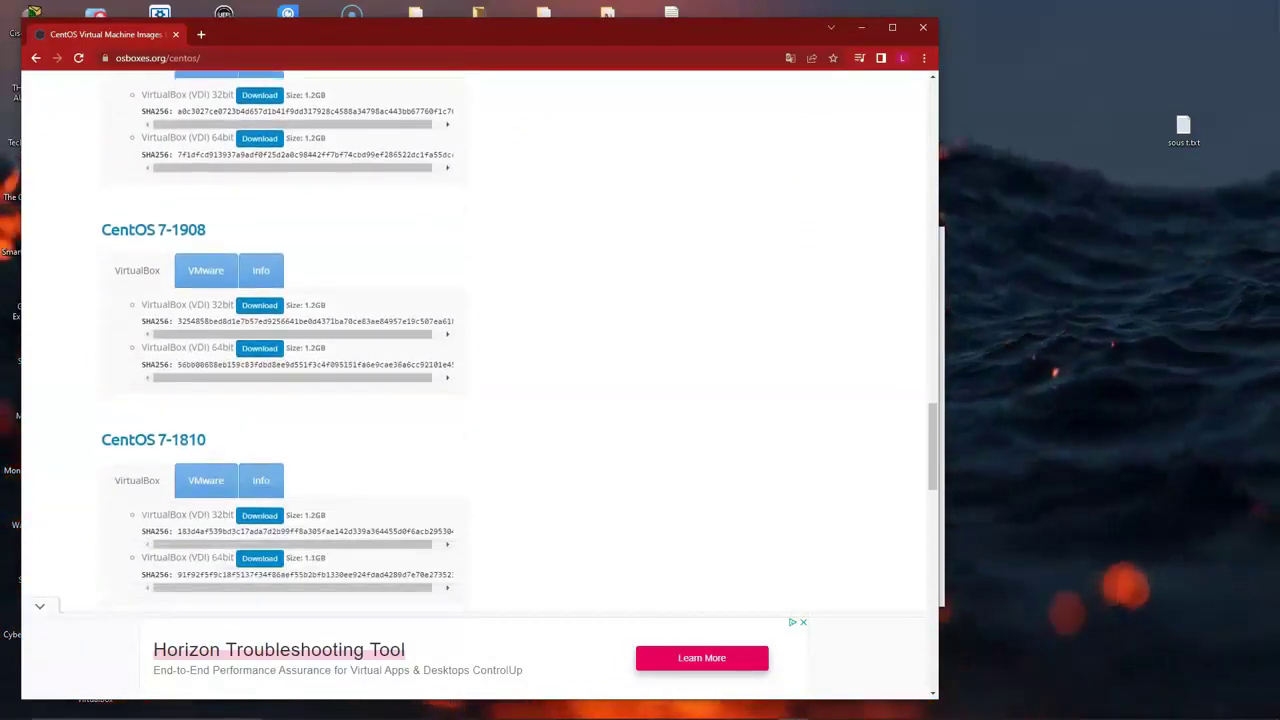
{"action": "left_click", "coordinate": [260, 480]}
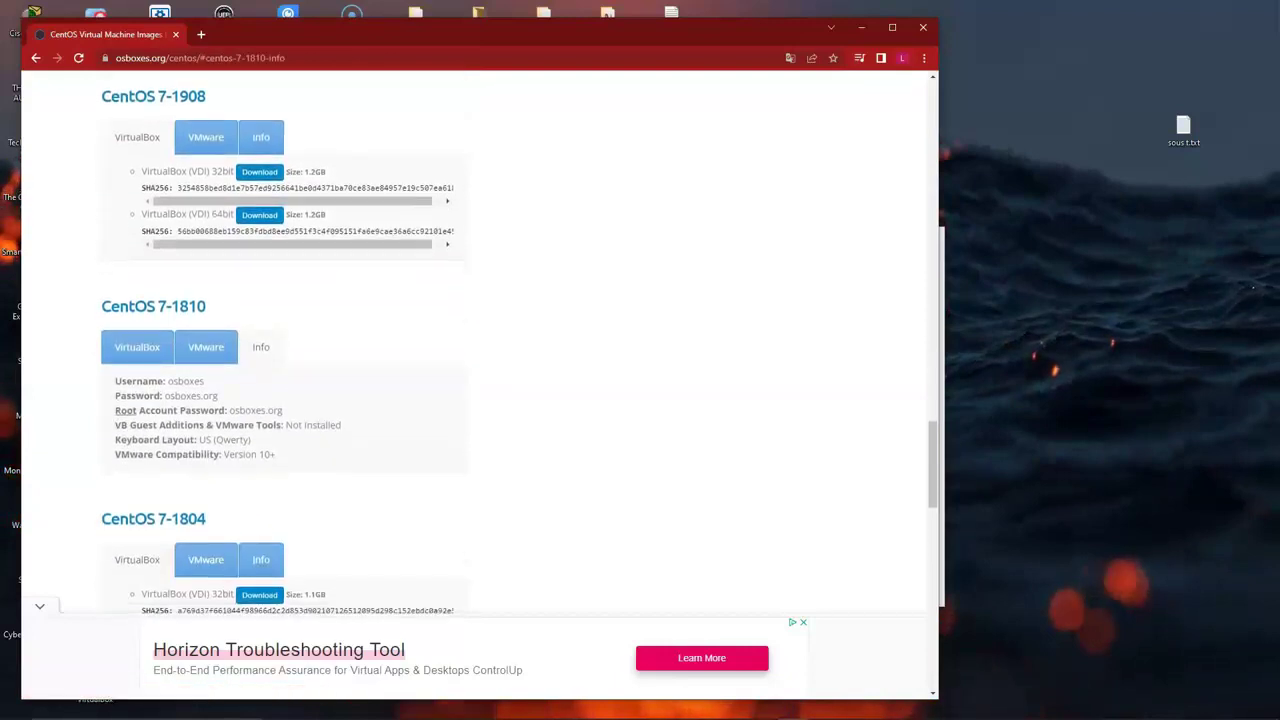
{"action": "left_click", "coordinate": [137, 347]}
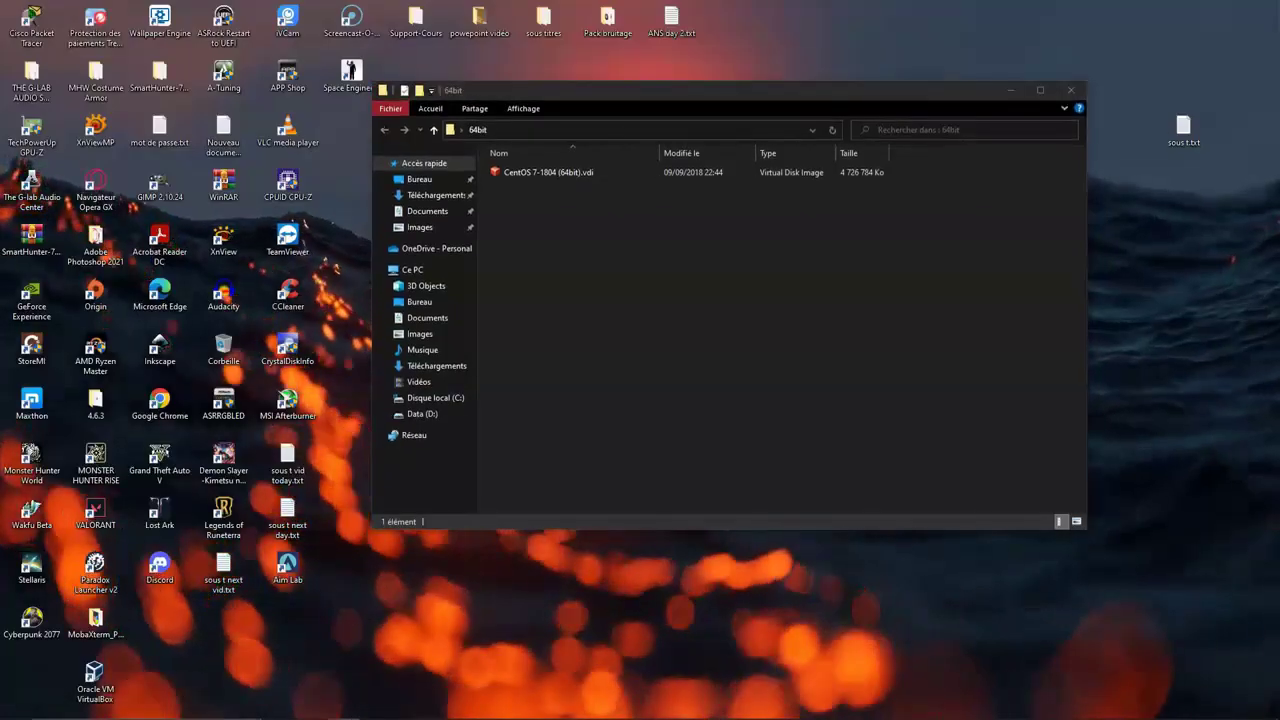
Confirm CentOS 7-1804 (64bit).vdi is in the 64bit folder, then close that folder window.
{"action": "left_click_drag", "start_coordinate": [700, 90], "coordinate": [850, 82]}
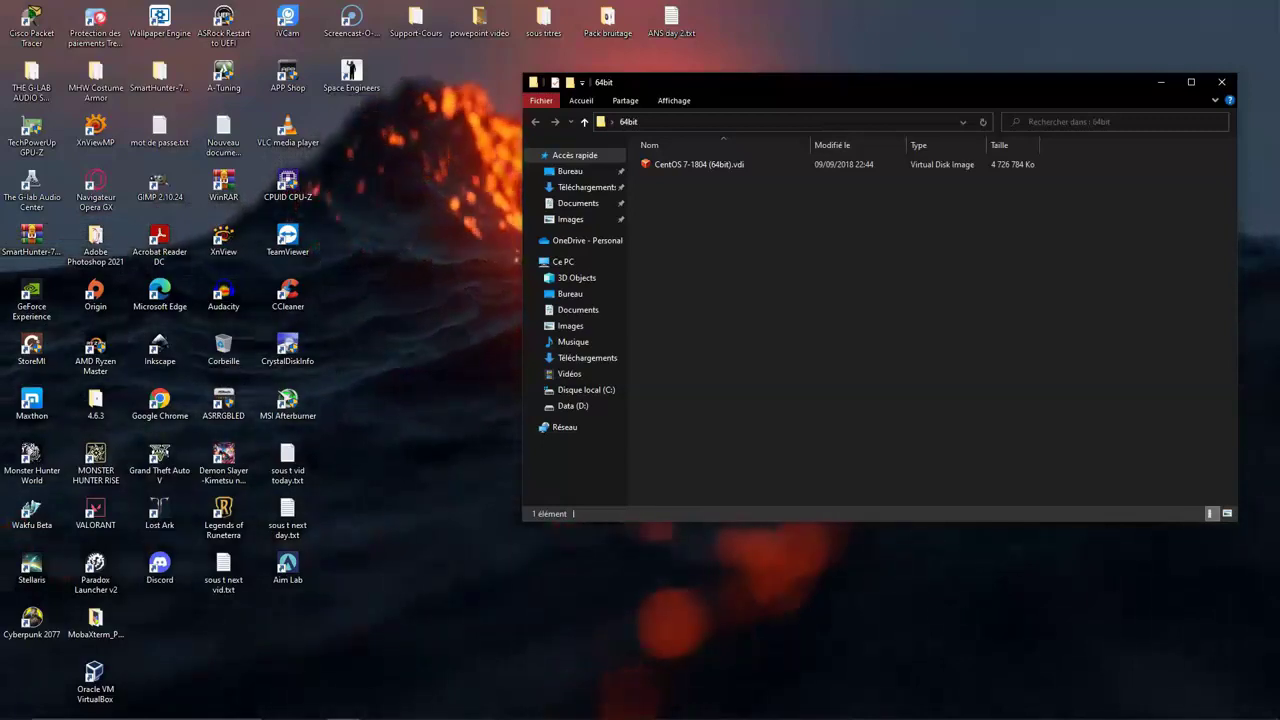
{"action": "key", "text": "alt+F4"}
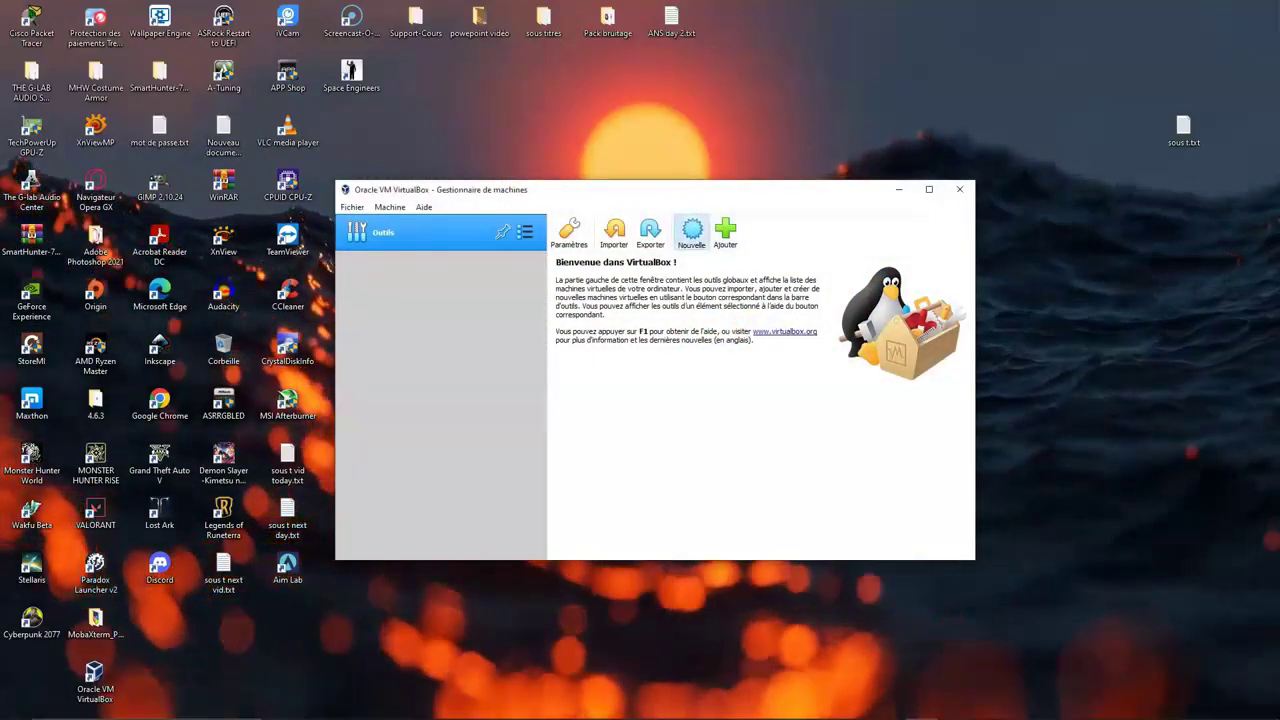
Start a new virtual machine named centos-template, stored in D:\VMs.
{"action": "left_click", "coordinate": [691, 232]}
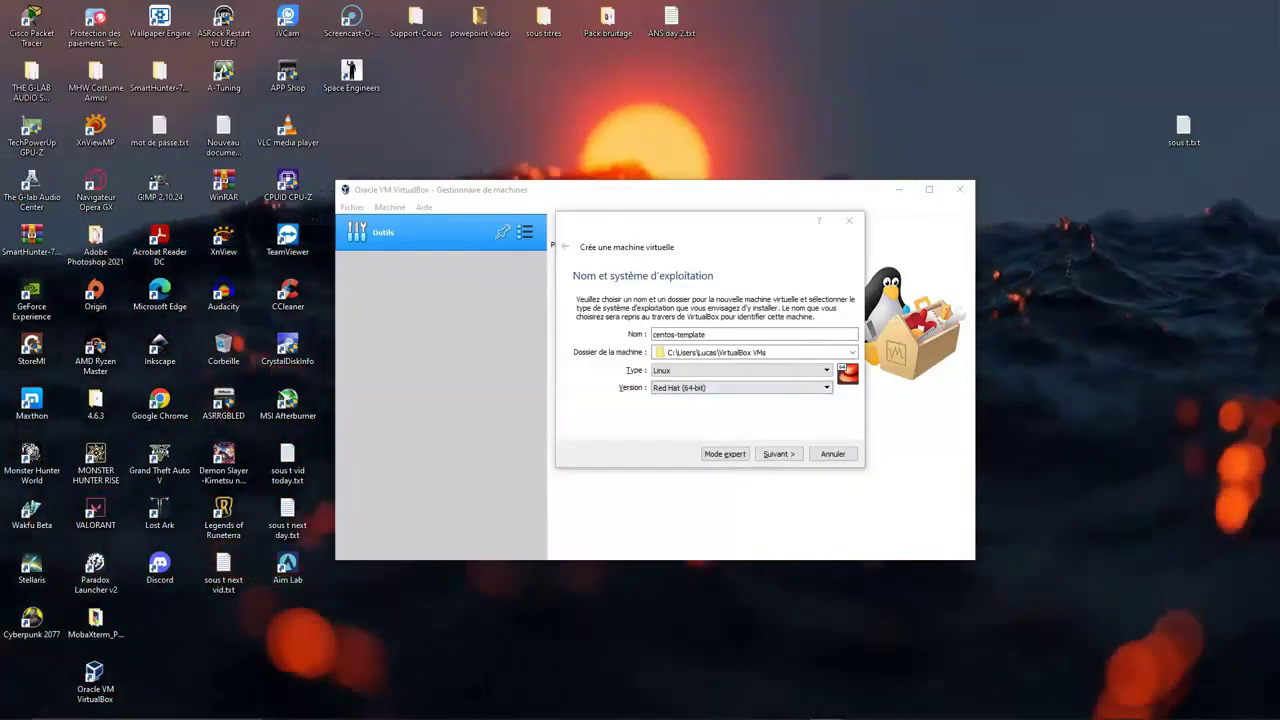
{"action": "left_click_drag", "start_coordinate": [706, 334], "coordinate": [652, 334]}
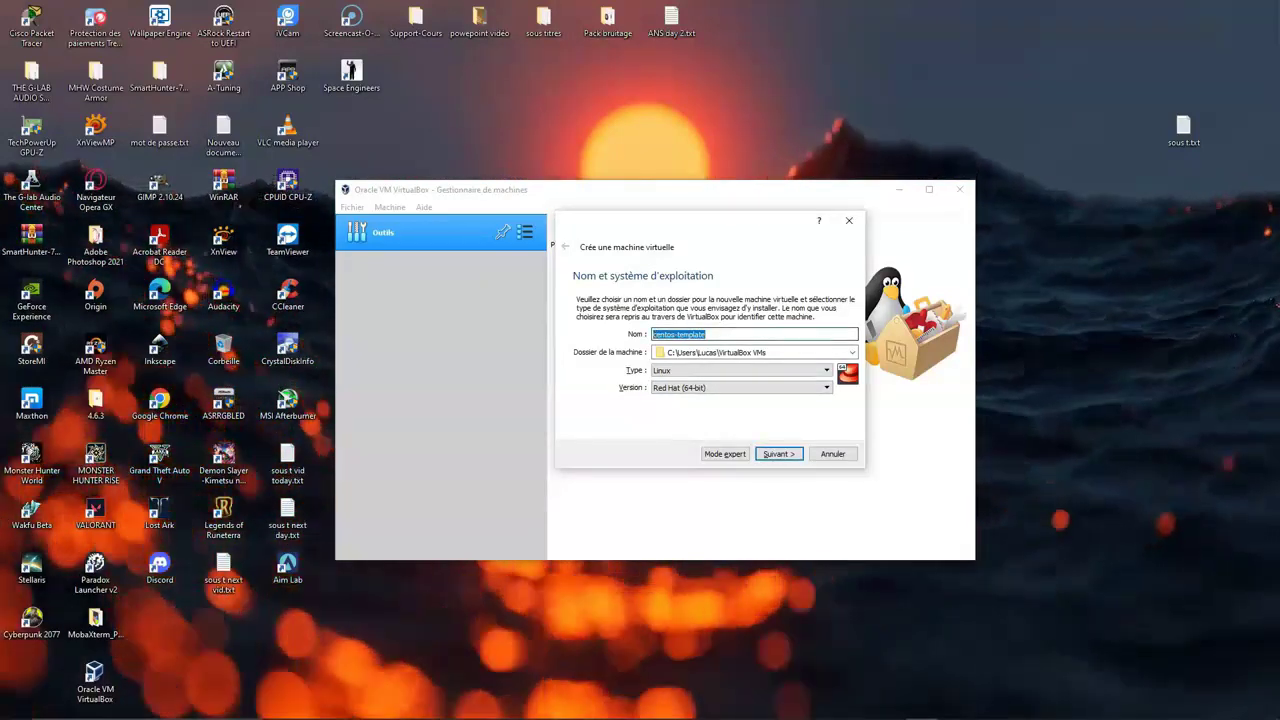
{"action": "left_click", "coordinate": [700, 334]}
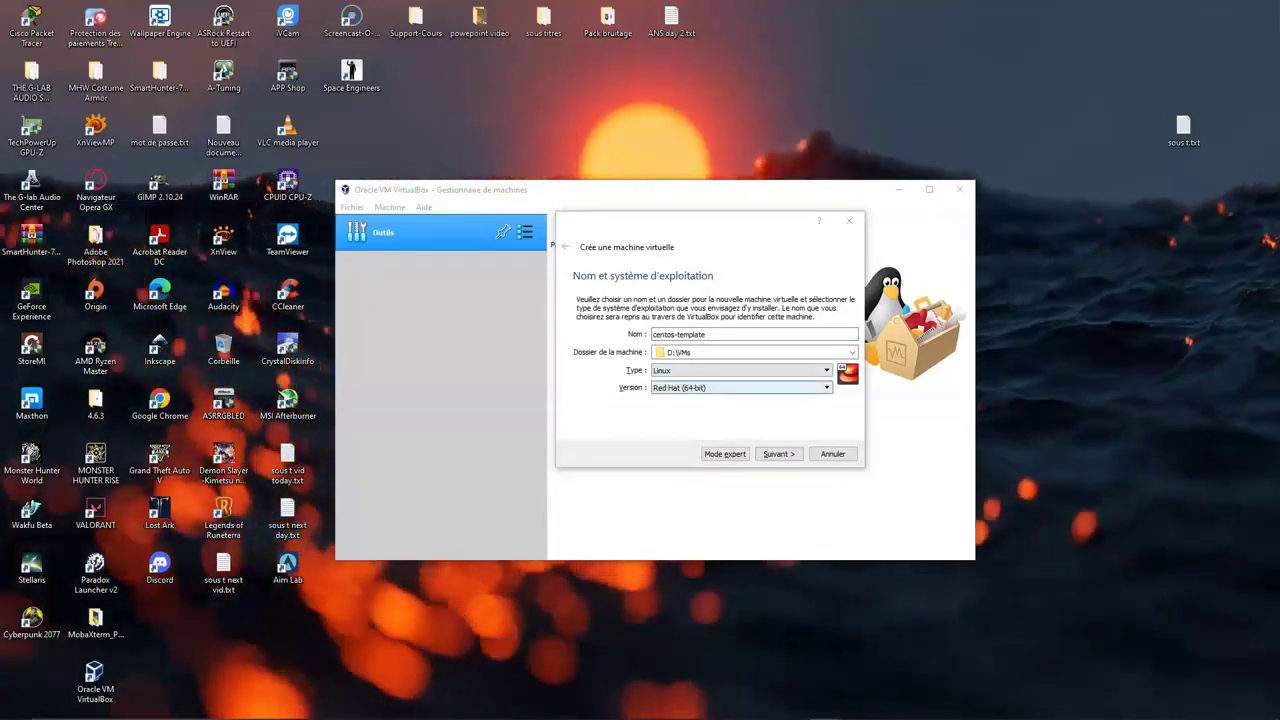
{"action": "left_click", "coordinate": [740, 387]}
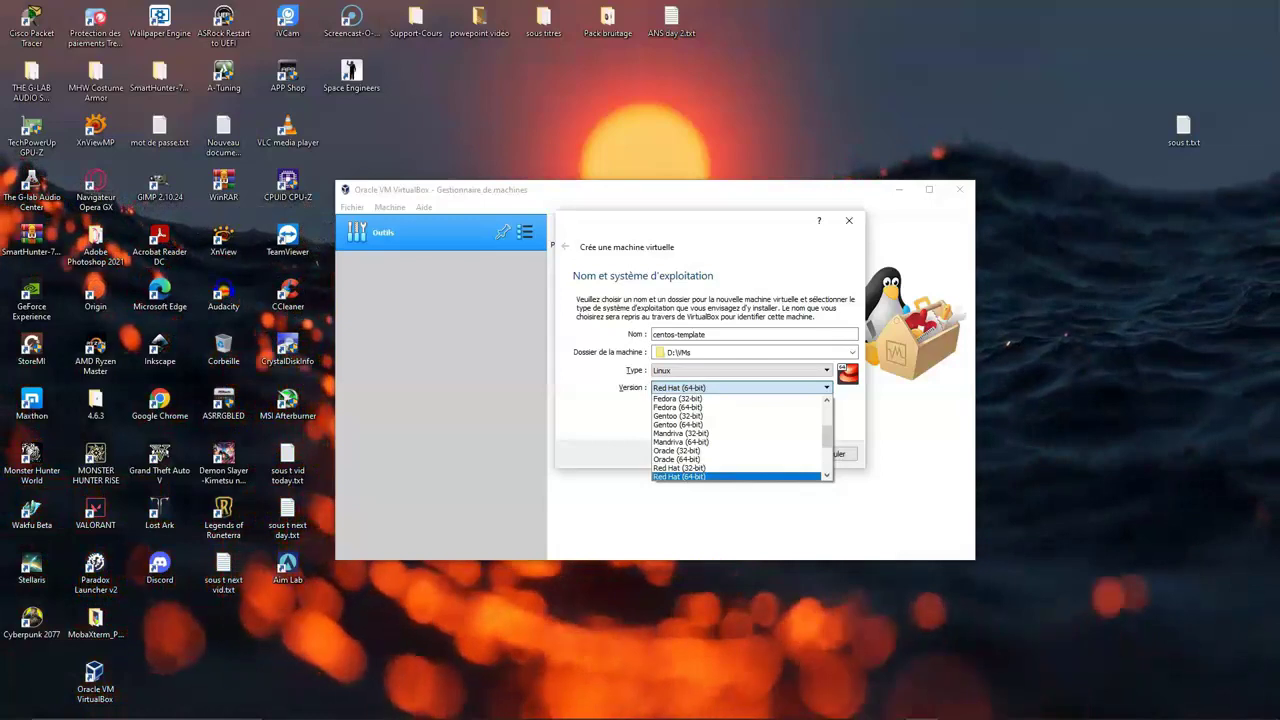
{"action": "key", "text": "Return"}
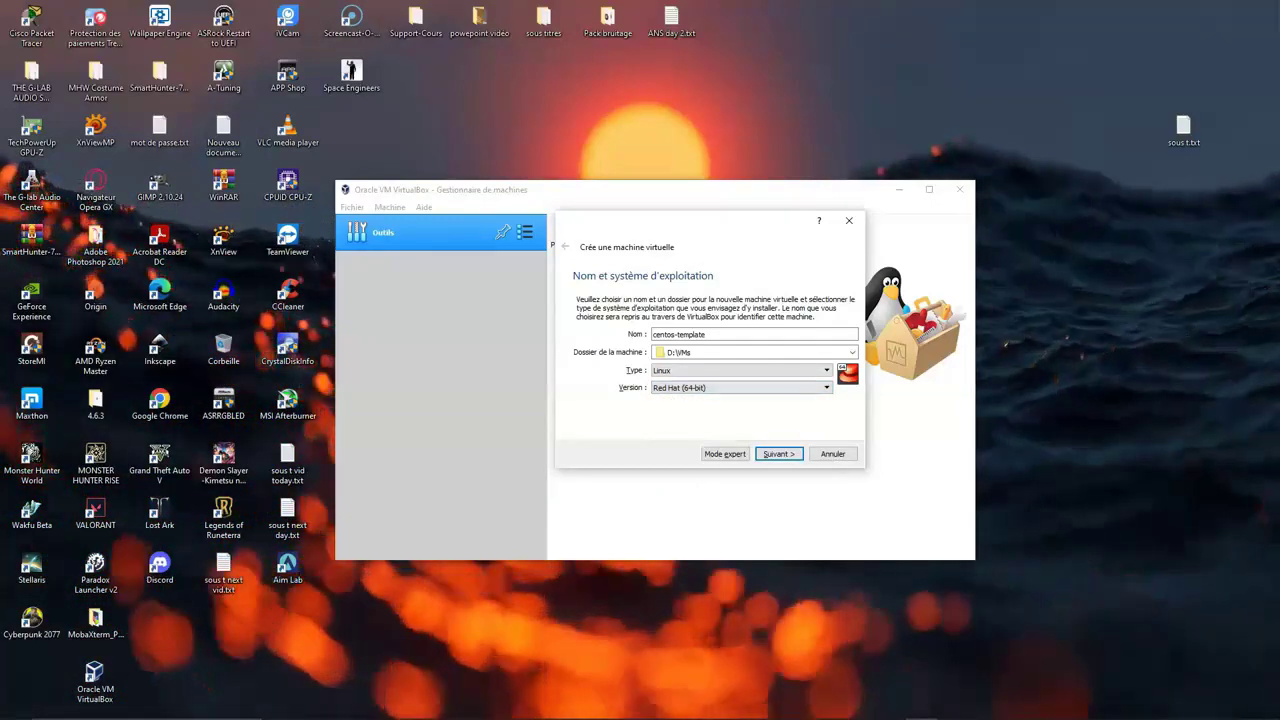
Keep the type as Linux and set the version to Other Linux (64-bit).
{"action": "key", "text": "shift+Tab"}
{"action": "key", "text": "alt+Down"}
{"action": "key", "text": "Return"}
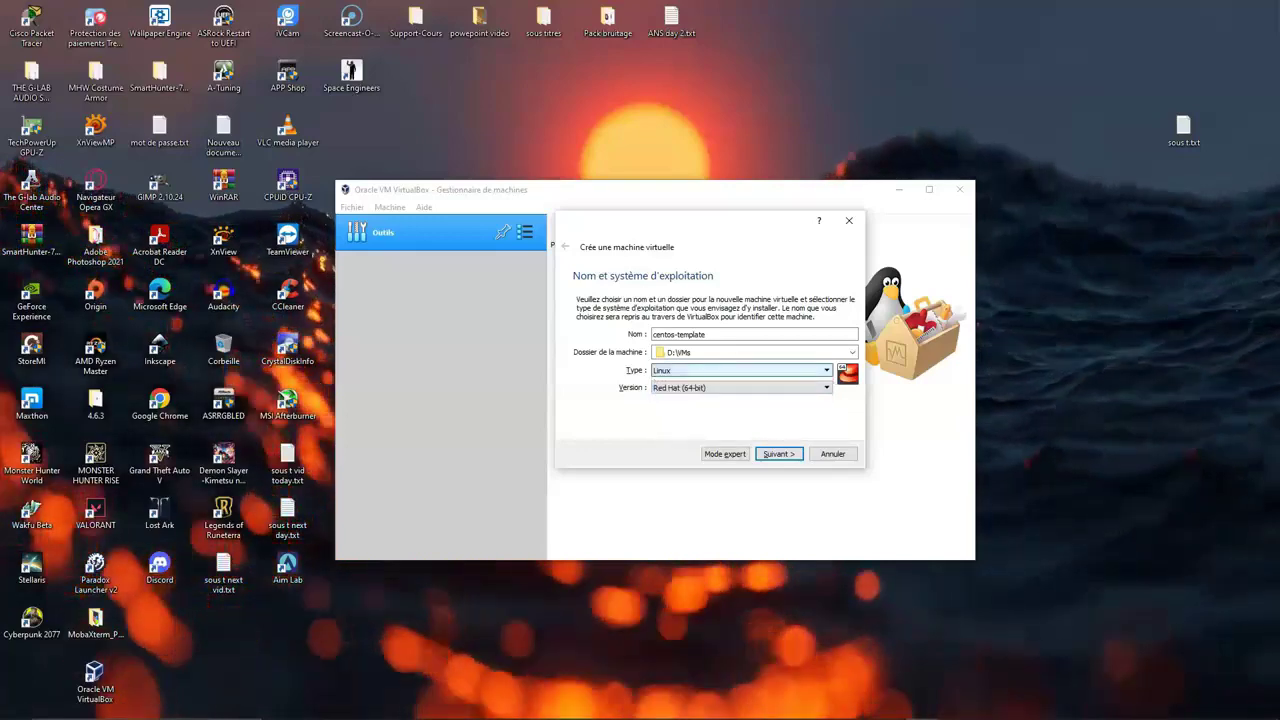
{"action": "key", "text": "Tab"}
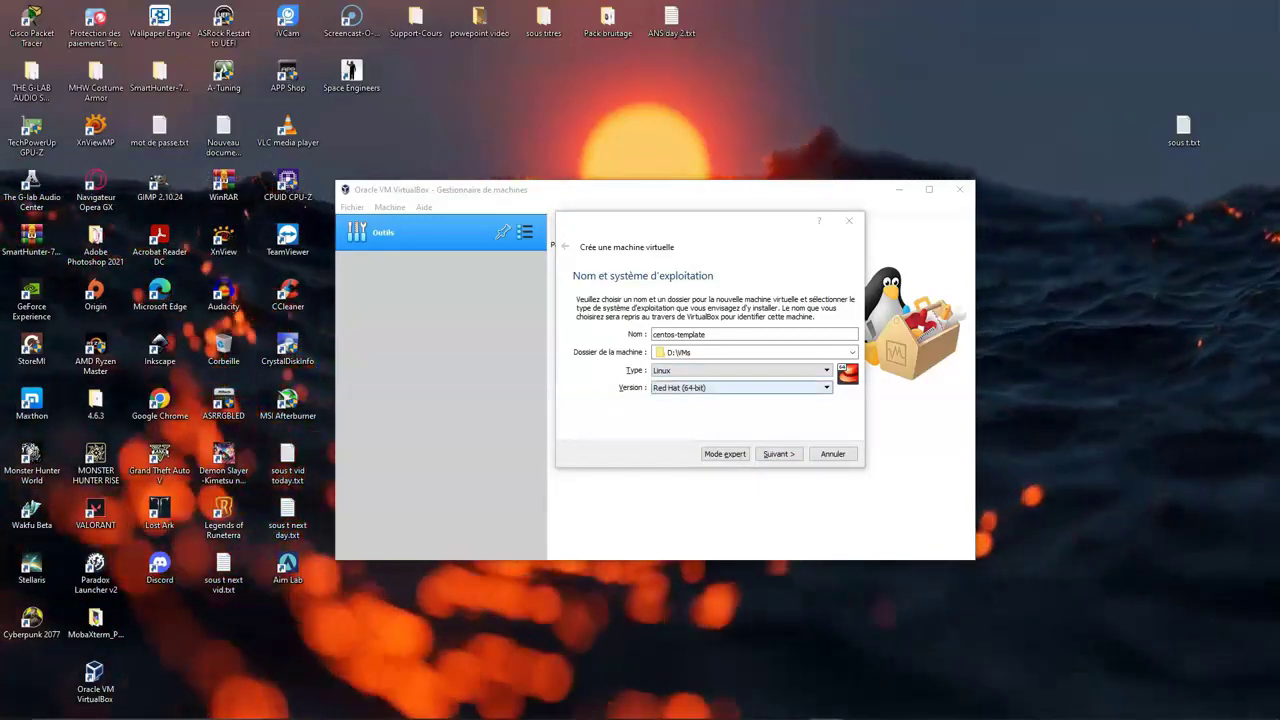
{"action": "key", "text": "alt+Down"}
{"action": "key", "text": "Down"}
{"action": "key", "text": "Down"}
{"action": "key", "text": "Down"}
{"action": "key", "text": "Down"}
{"action": "key", "text": "Down"}
{"action": "key", "text": "Down"}
{"action": "key", "text": "Down"}
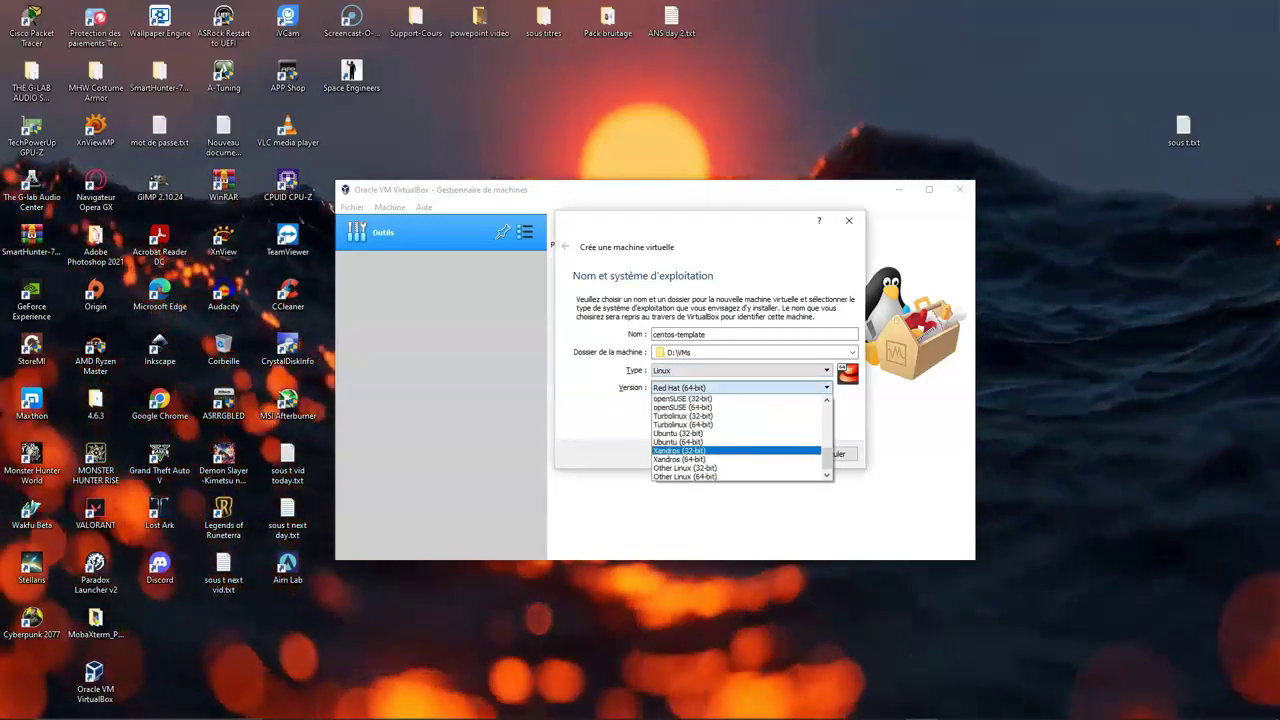
{"action": "key", "text": "Down"}
{"action": "key", "text": "Down"}
{"action": "key", "text": "Down"}
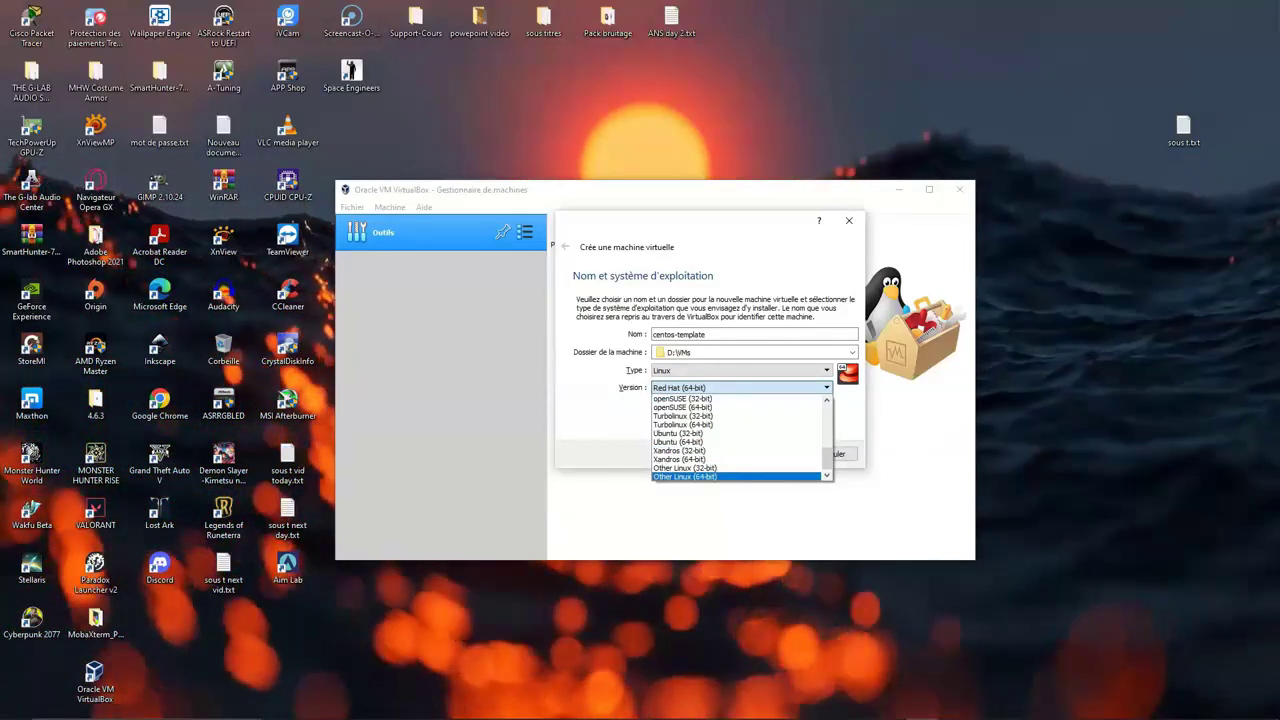
{"action": "key", "text": "Return"}
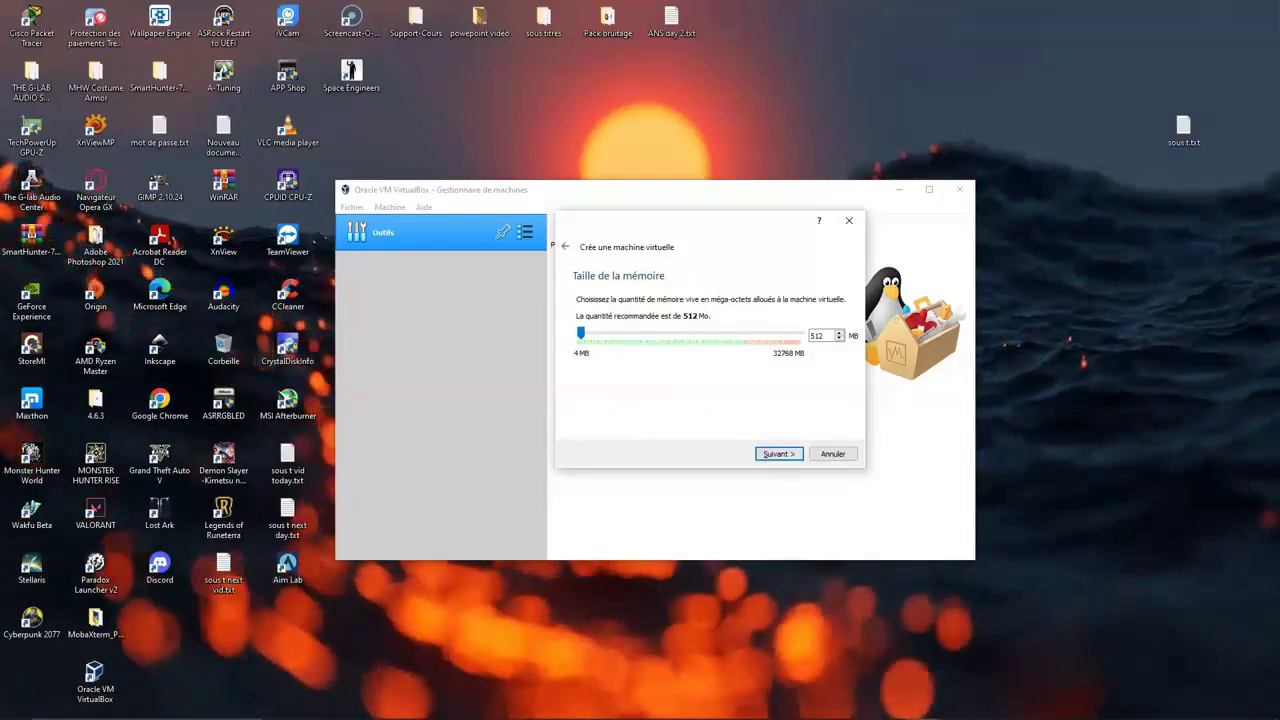
Give centos-template 2048 MB of memory and continue to the hard disk page.
{"action": "left_click_drag", "start_coordinate": [580, 333], "coordinate": [591, 333]}
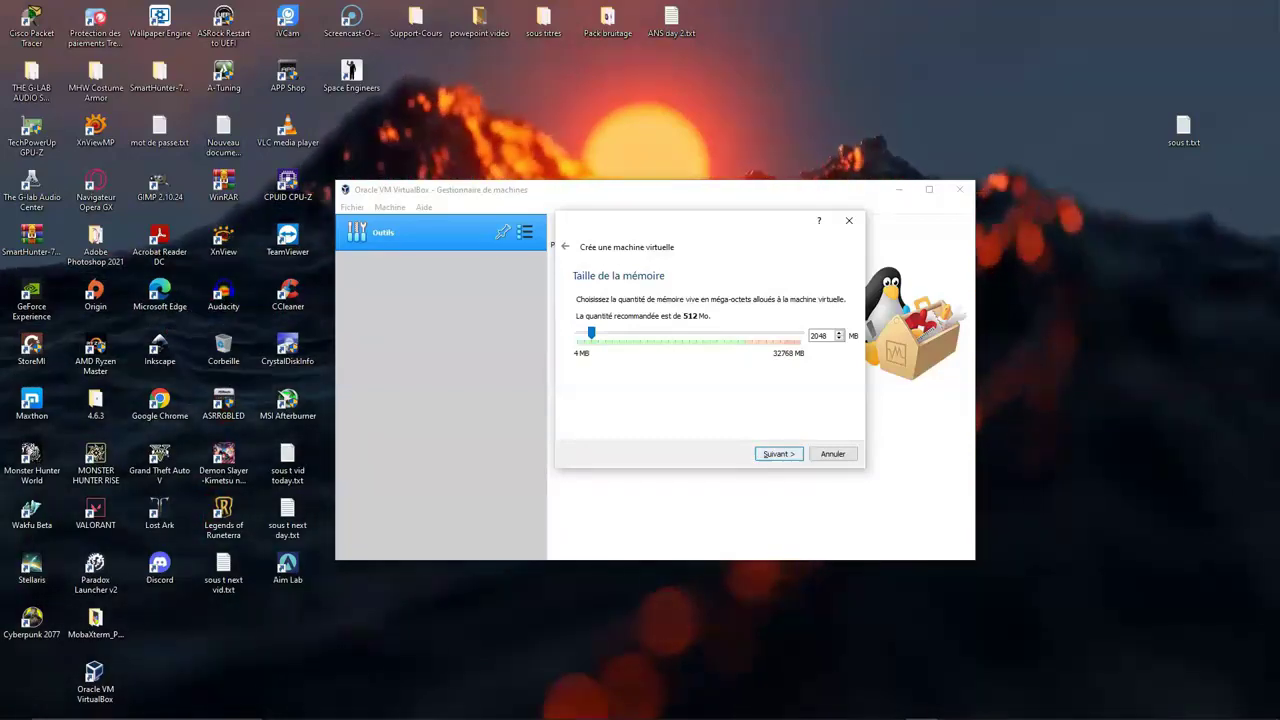
{"action": "key", "text": "Return"}
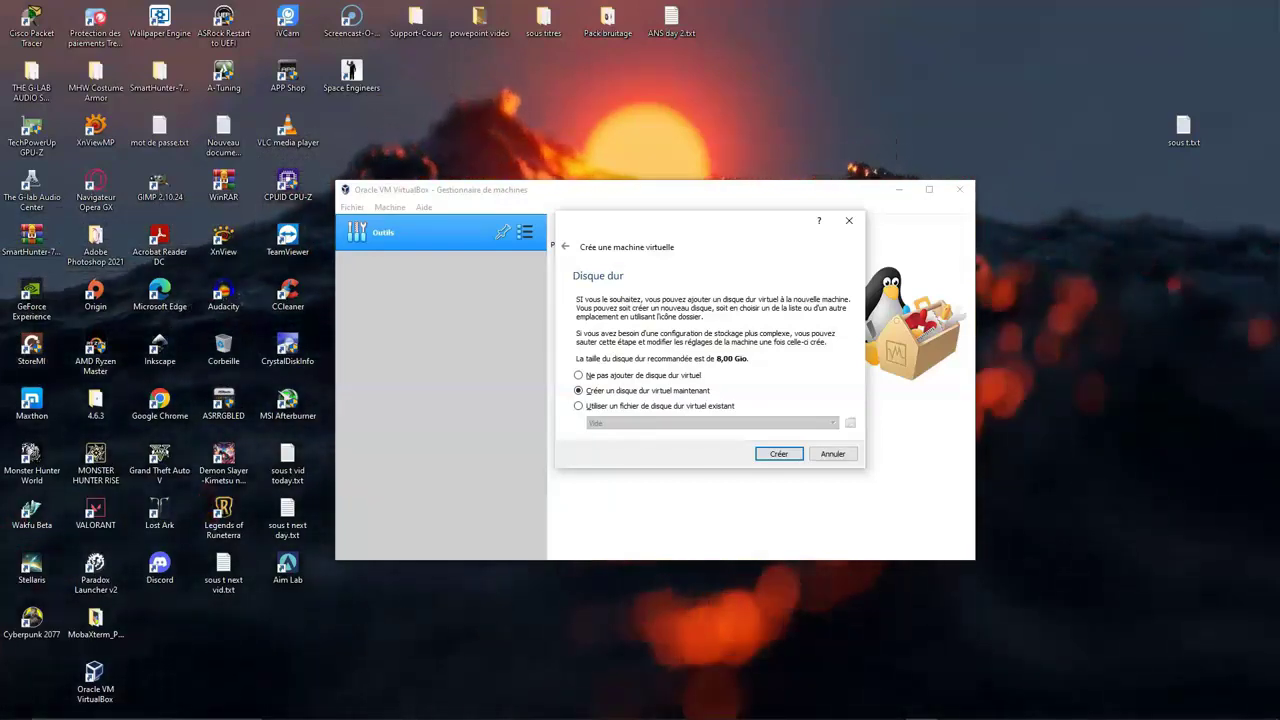
Use the existing CentOS 7-1804 (64bit).vdi as the hard disk and create the VM.
{"action": "left_click", "coordinate": [578, 406]}
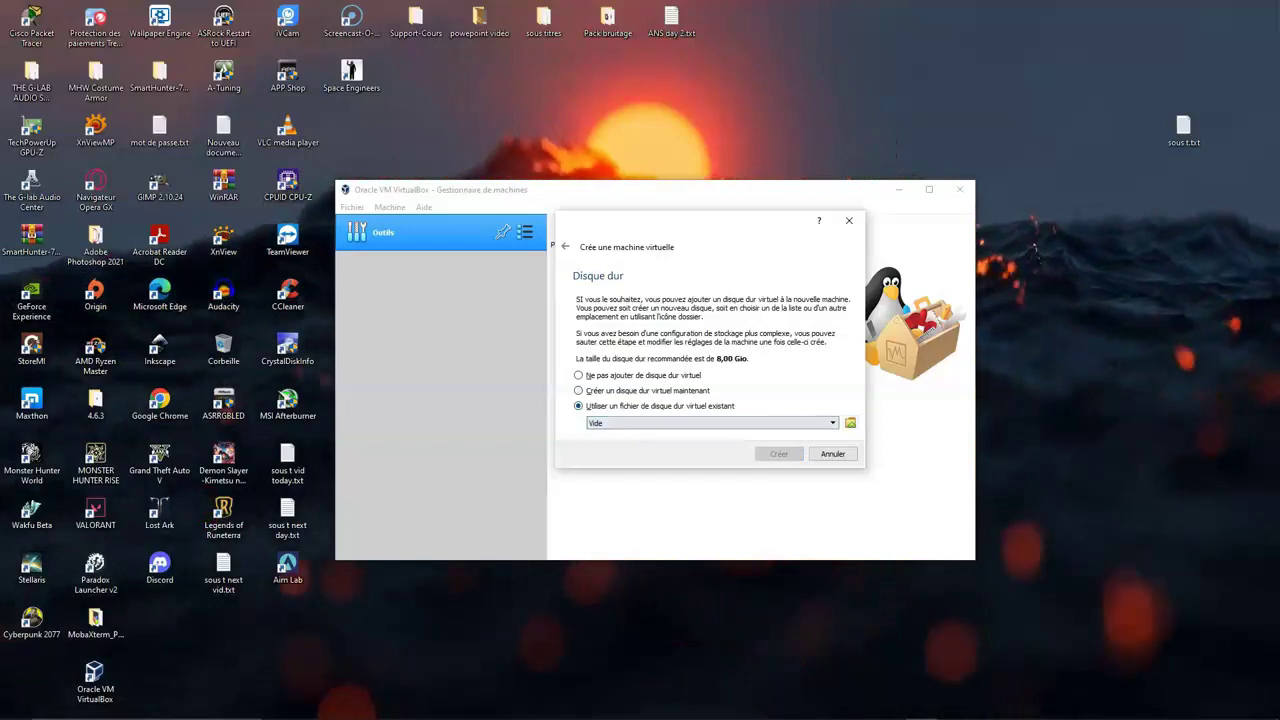
{"action": "left_click", "coordinate": [850, 422]}
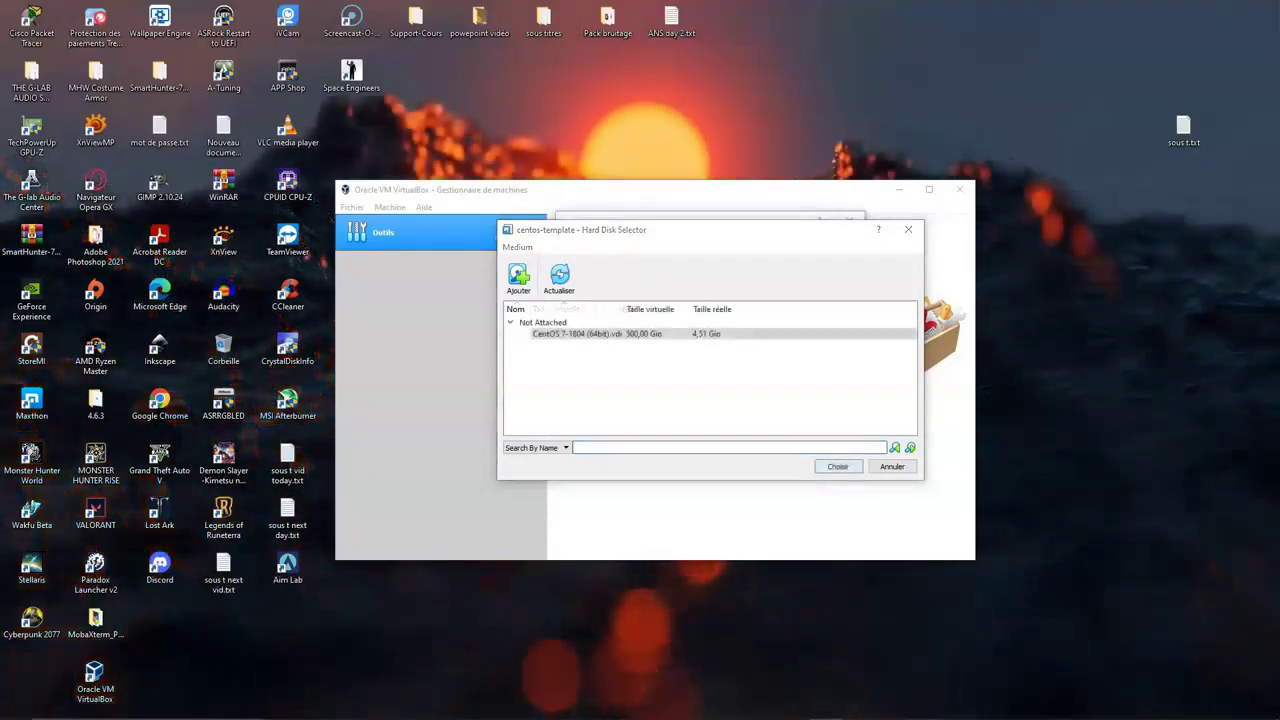
{"action": "key", "text": "Return"}
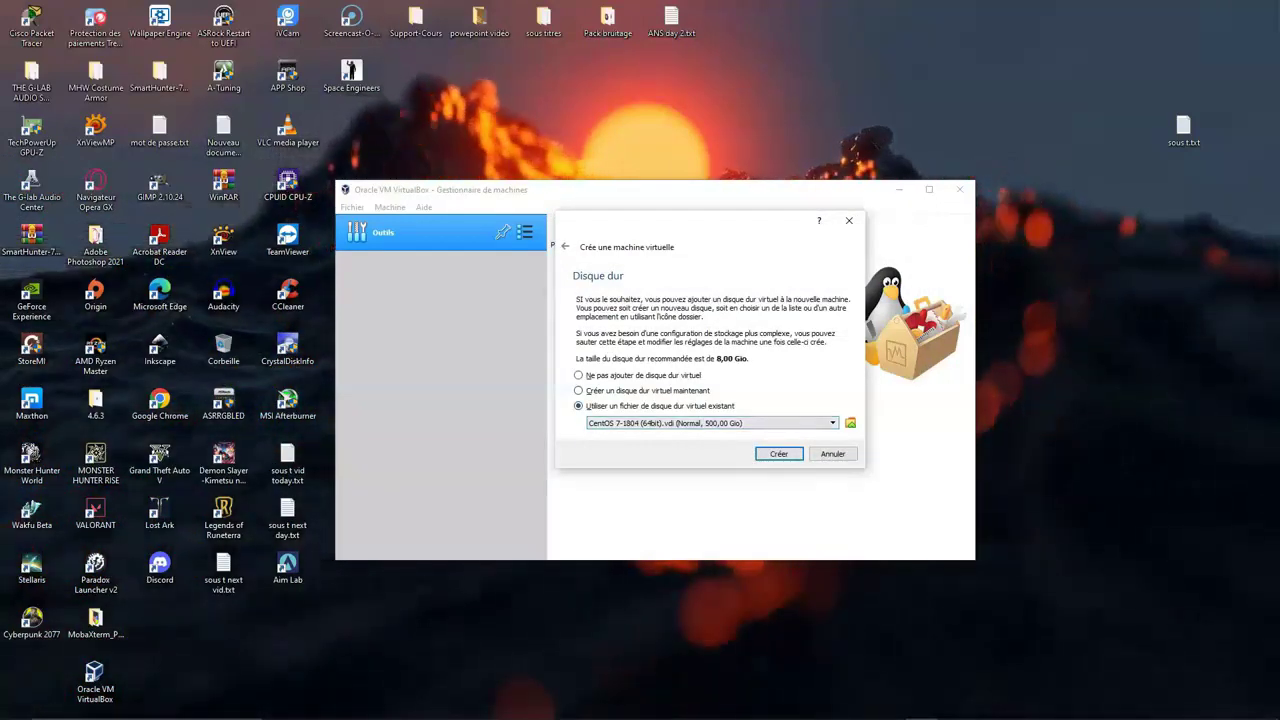
{"action": "key", "text": "Return"}
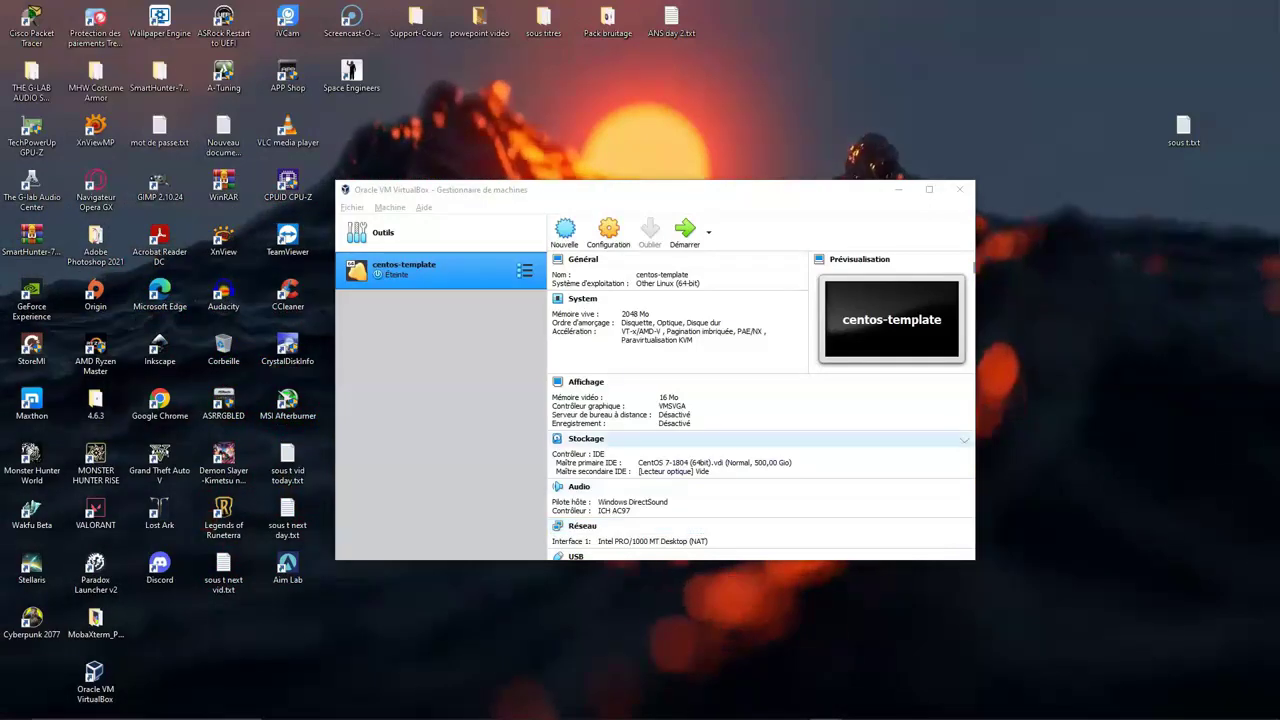
In centos-template's System settings, raise the memory and set 2 processors.
{"action": "left_click", "coordinate": [608, 232]}
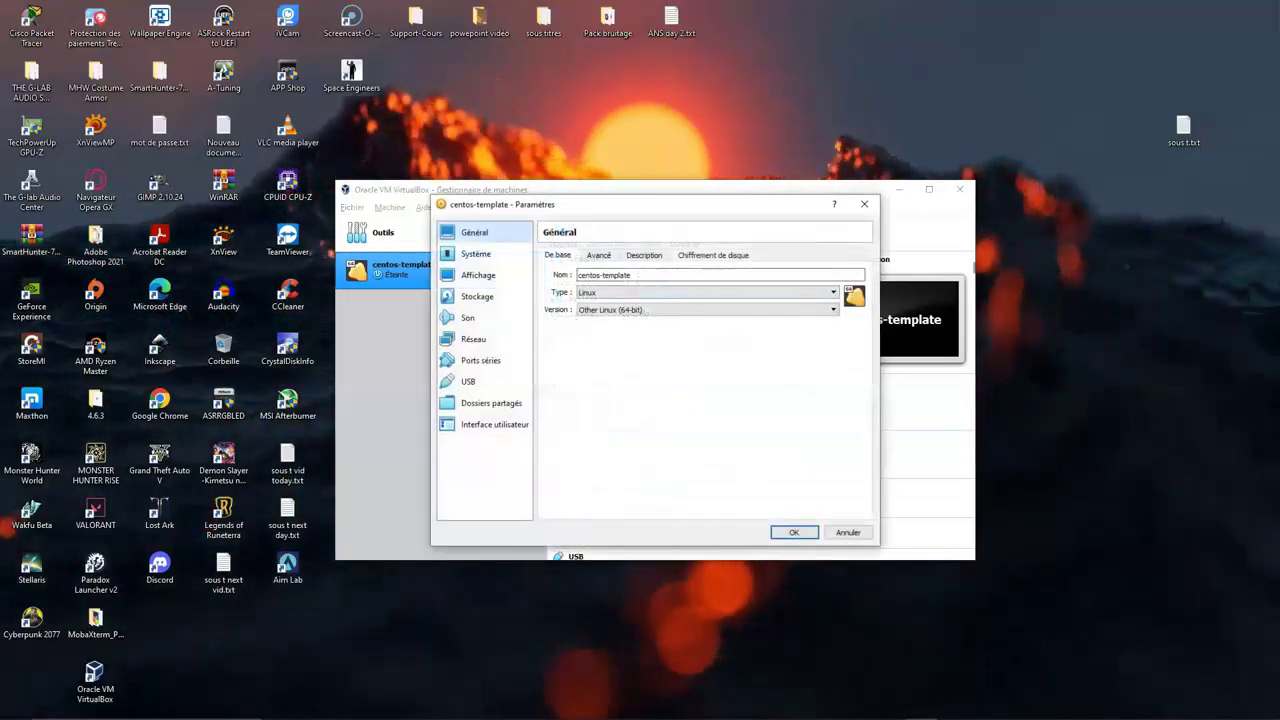
{"action": "left_click", "coordinate": [476, 254]}
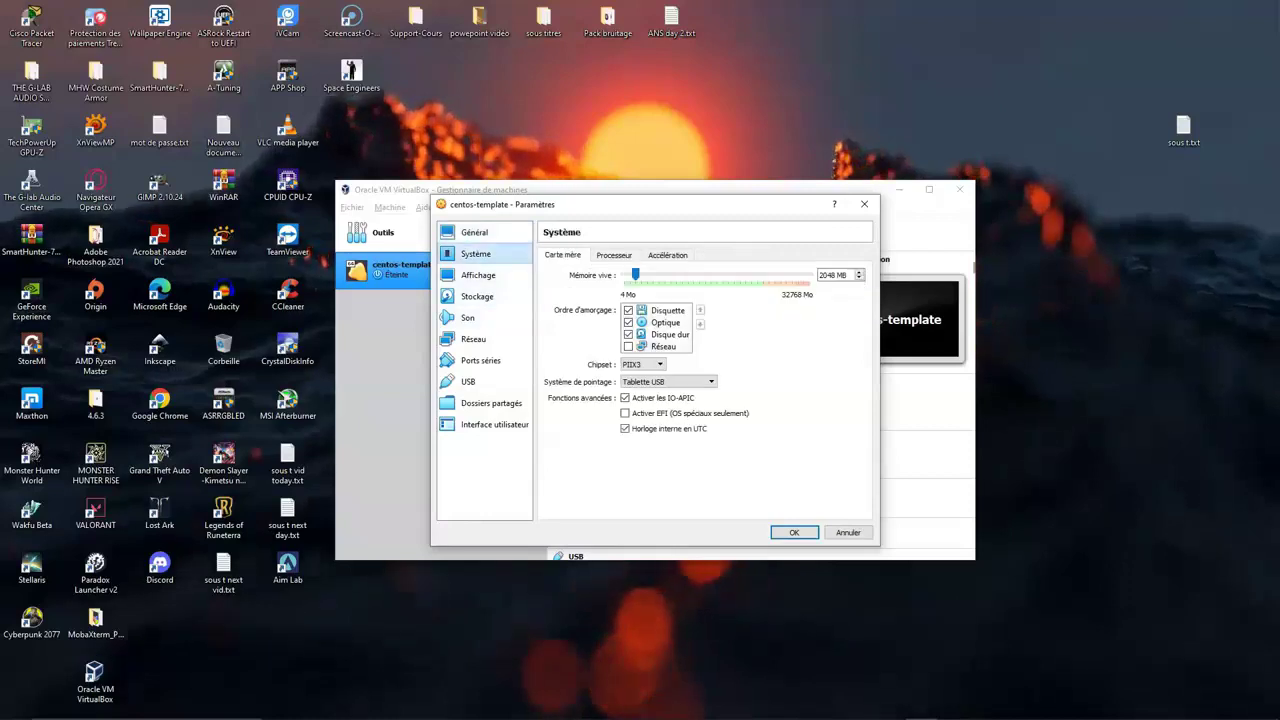
{"action": "left_click_drag", "start_coordinate": [635, 274], "coordinate": [640, 274]}
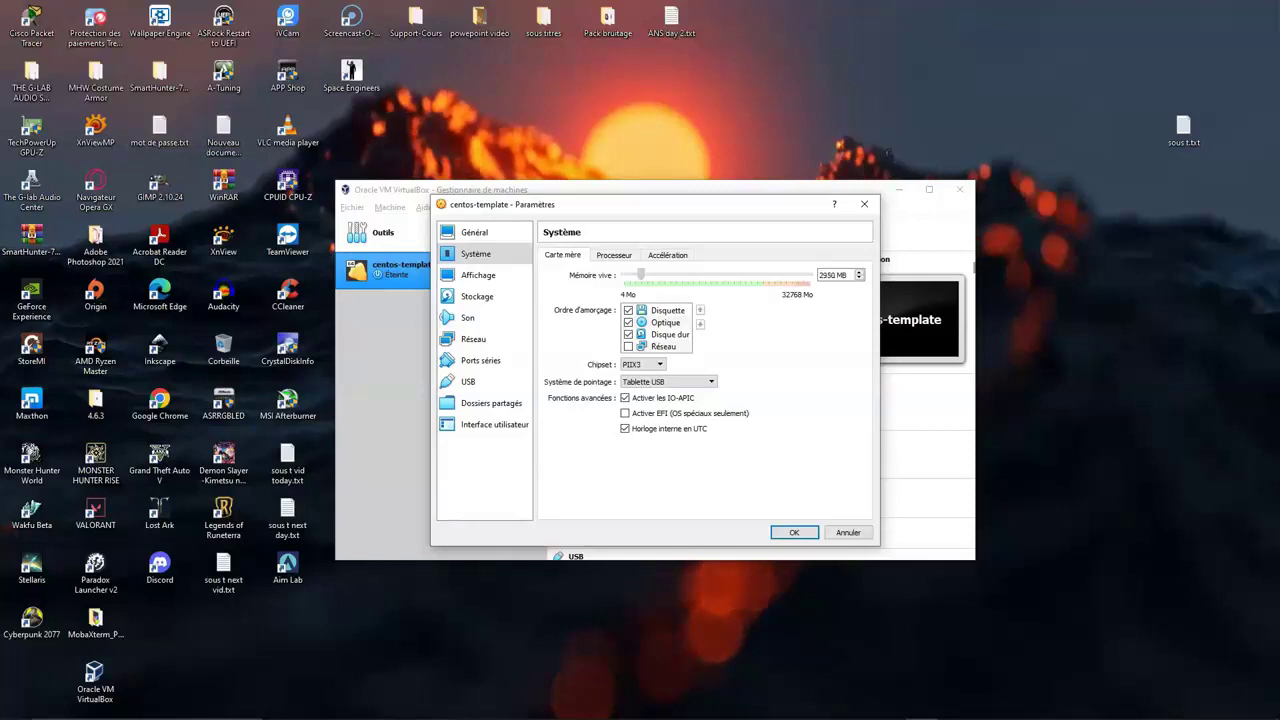
{"action": "left_click", "coordinate": [614, 255]}
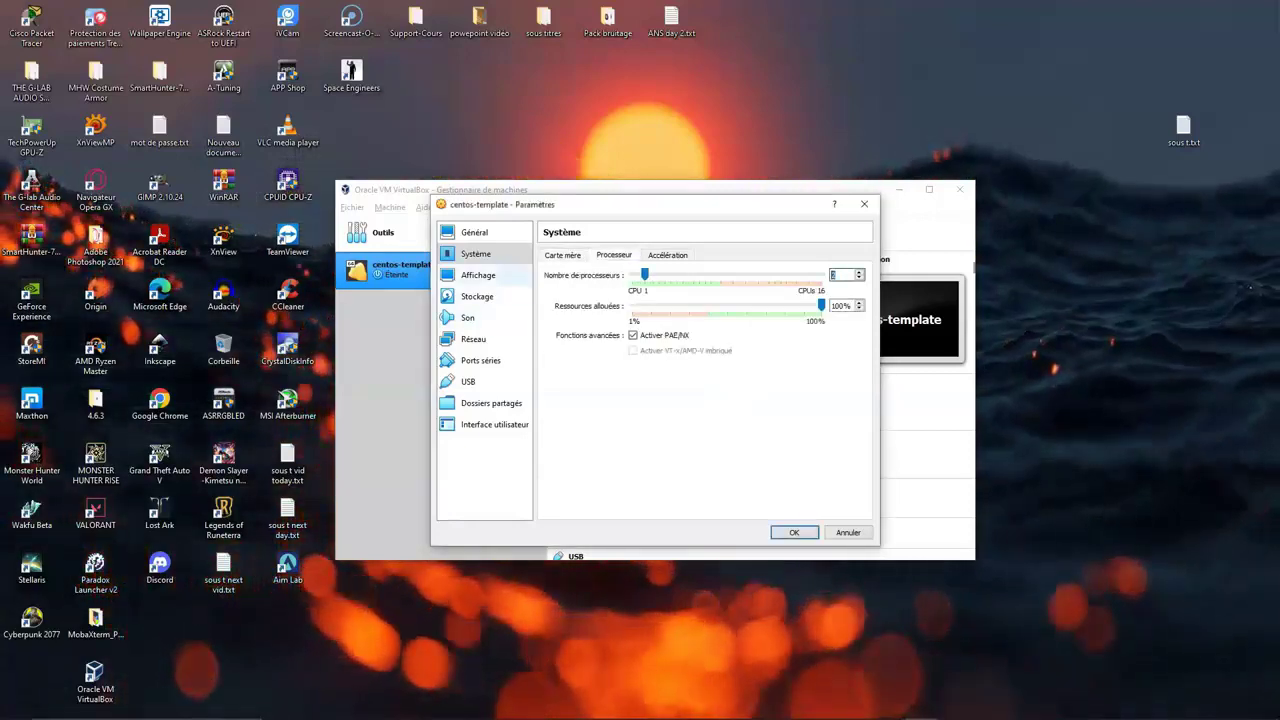
Bridge Adapter 1 to the Realtek PCIe GbE Family Controller and save the settings.
{"action": "left_click", "coordinate": [473, 339]}
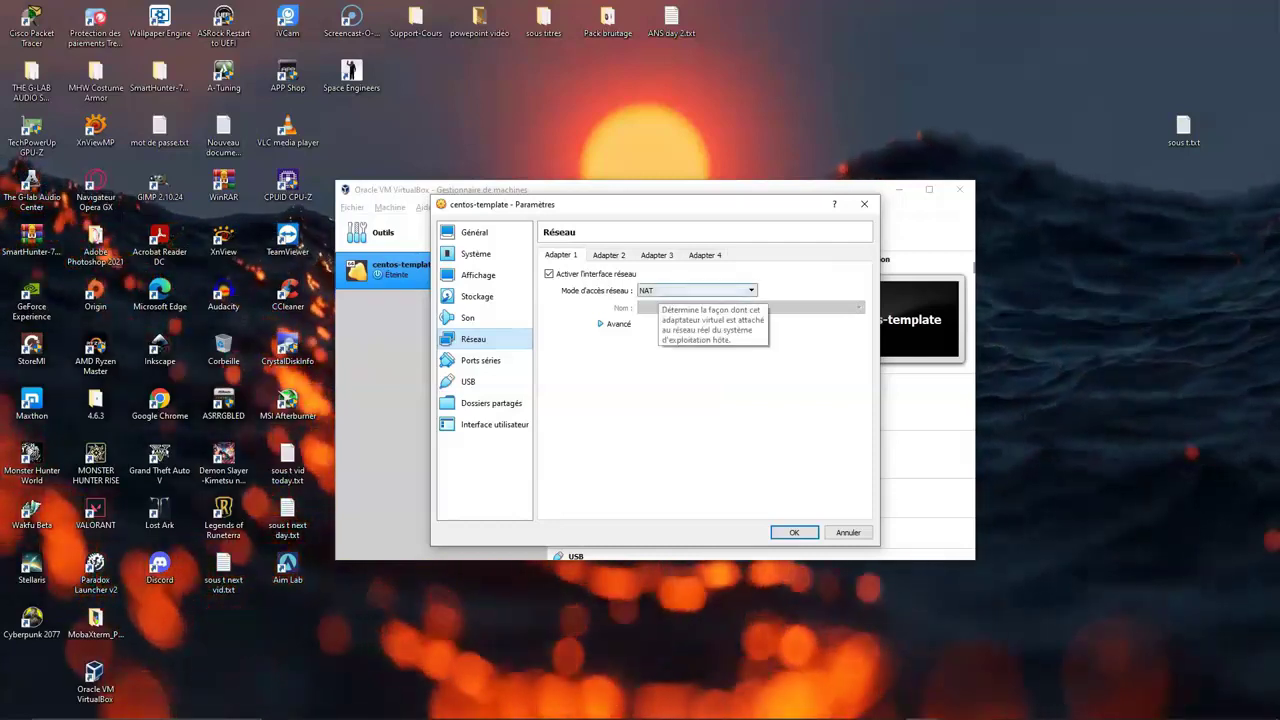
{"action": "left_click", "coordinate": [660, 290]}
{"action": "left_click", "coordinate": [660, 290]}
{"action": "left_click", "coordinate": [660, 290]}
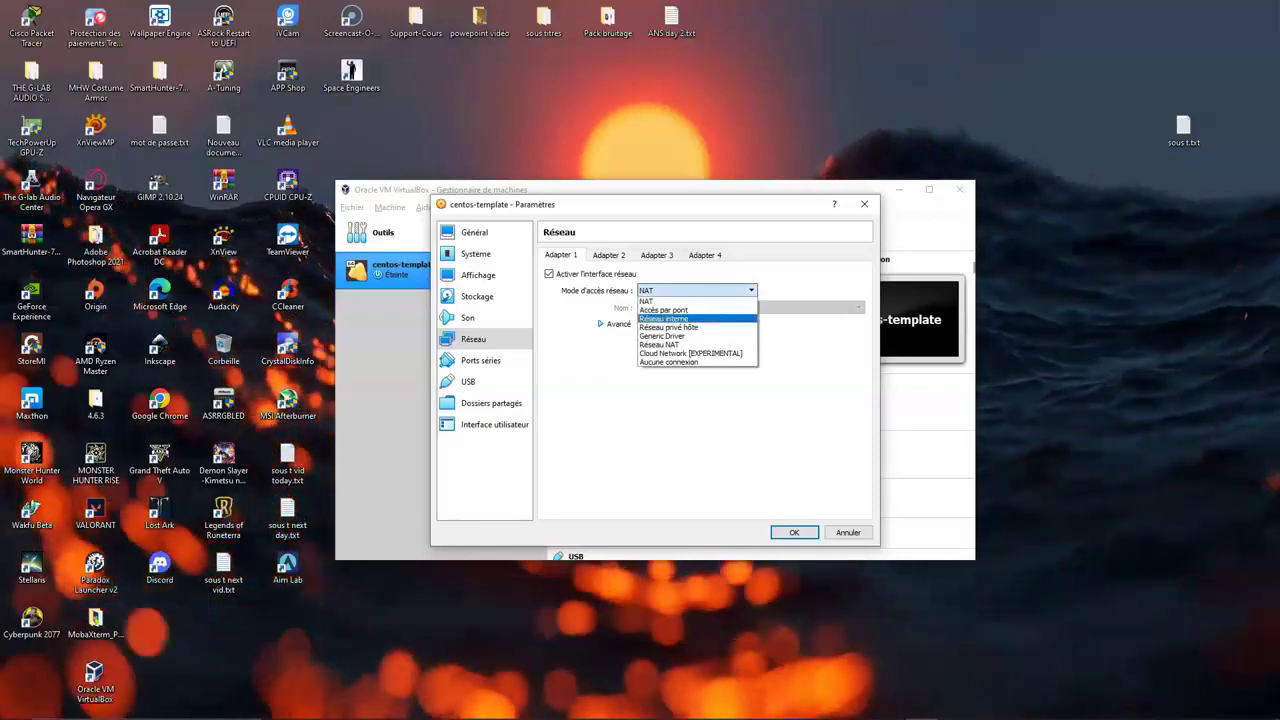
{"action": "left_click", "coordinate": [663, 310]}
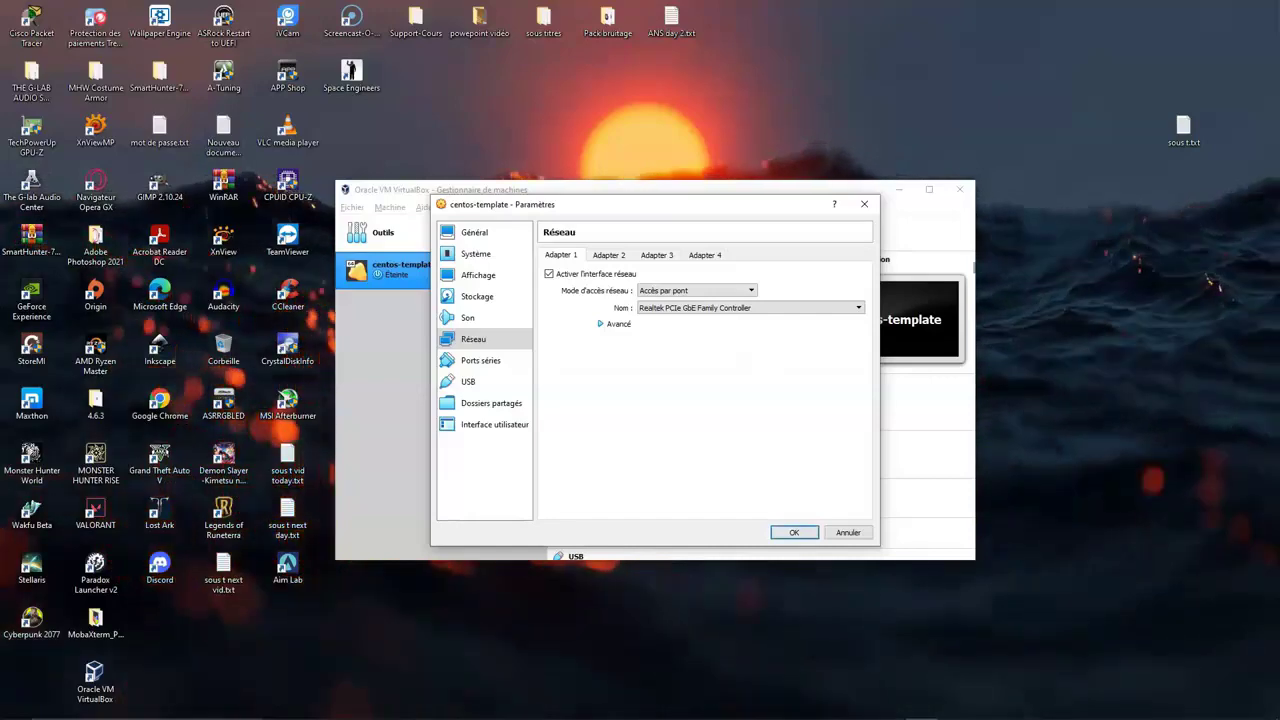
{"action": "key", "text": "Return"}
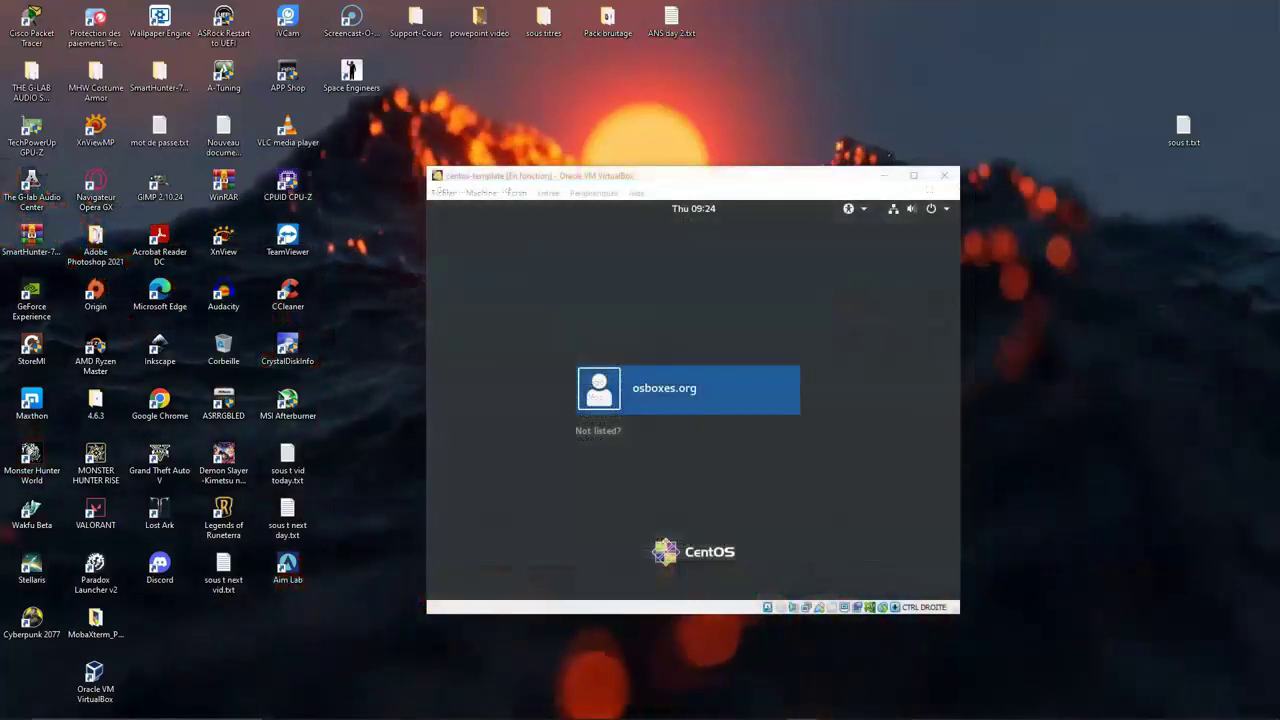
Boot centos-template and type the default user's password at the CentOS login screen.
{"action": "key", "text": "Return"}
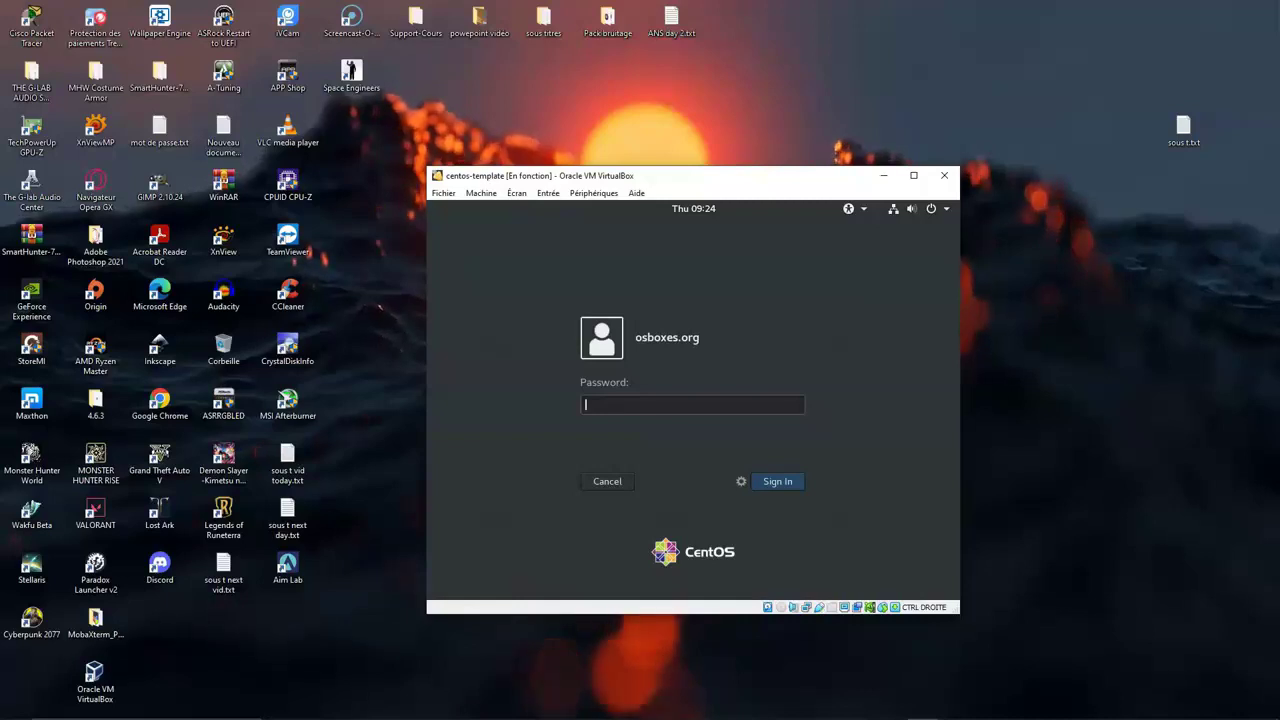
{"action": "type", "text": "osbox"}
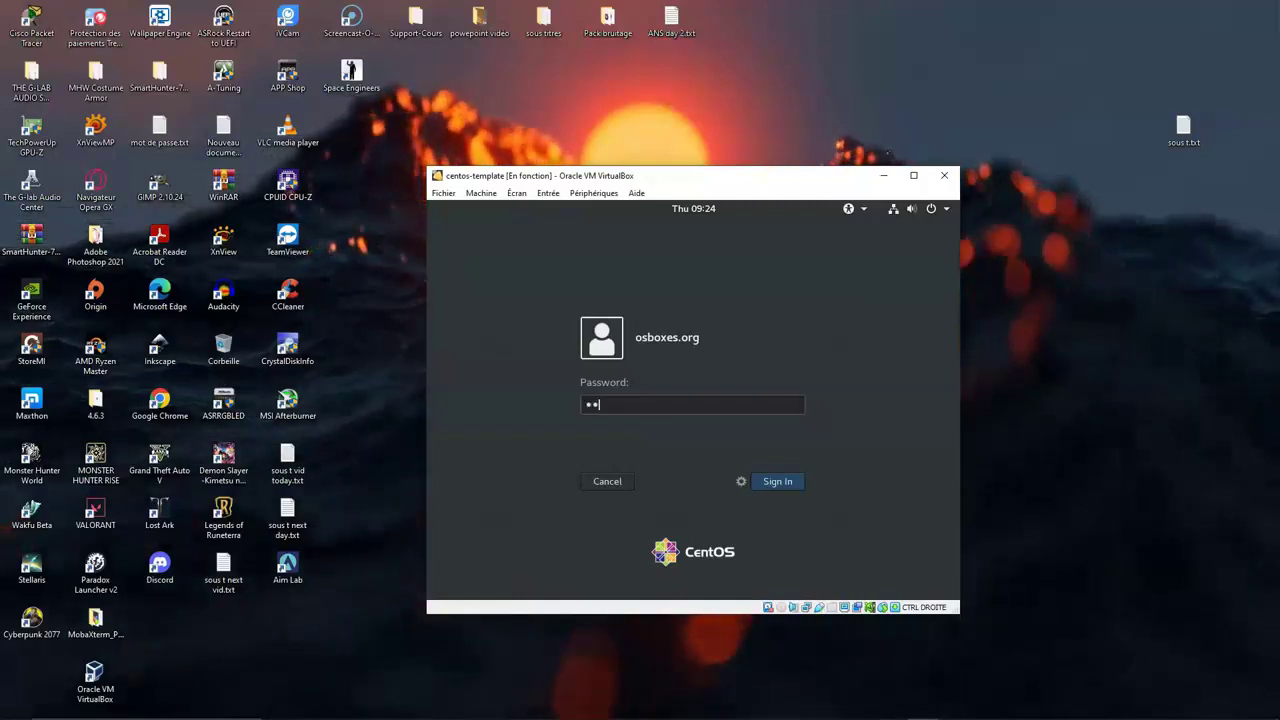
{"action": "type", "text": "es.or"}
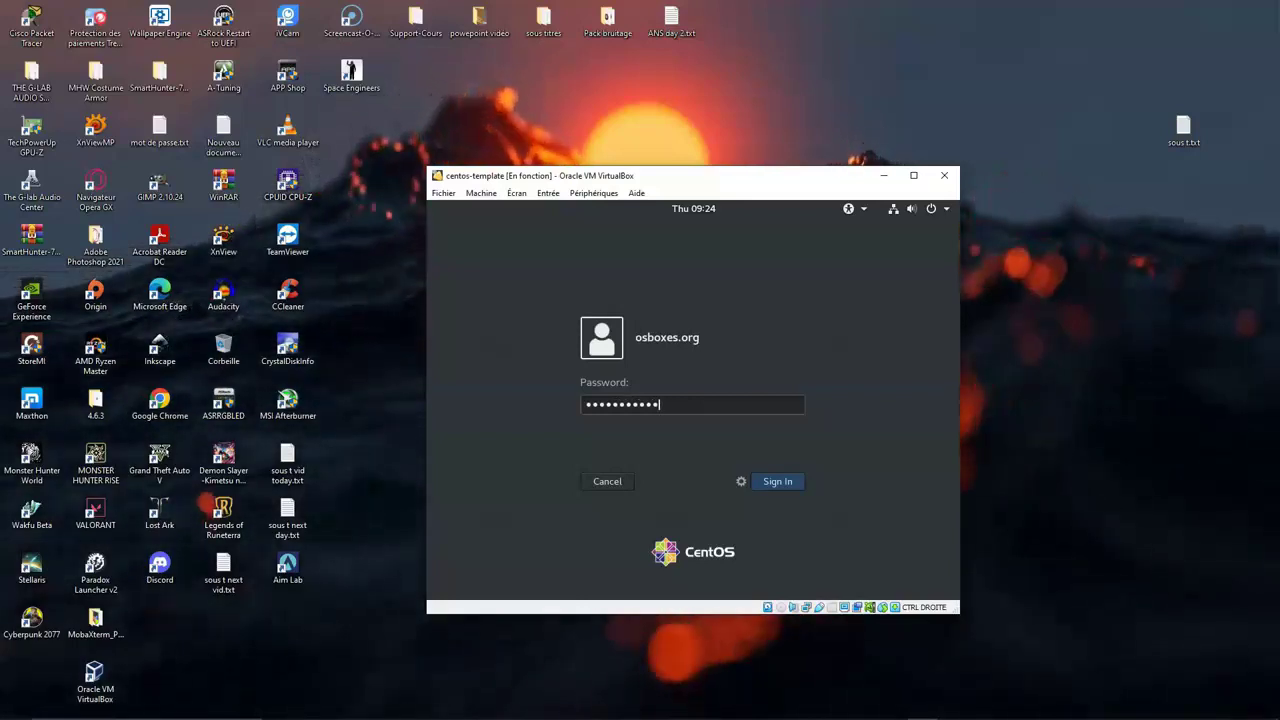
{"action": "type", "text": "g"}
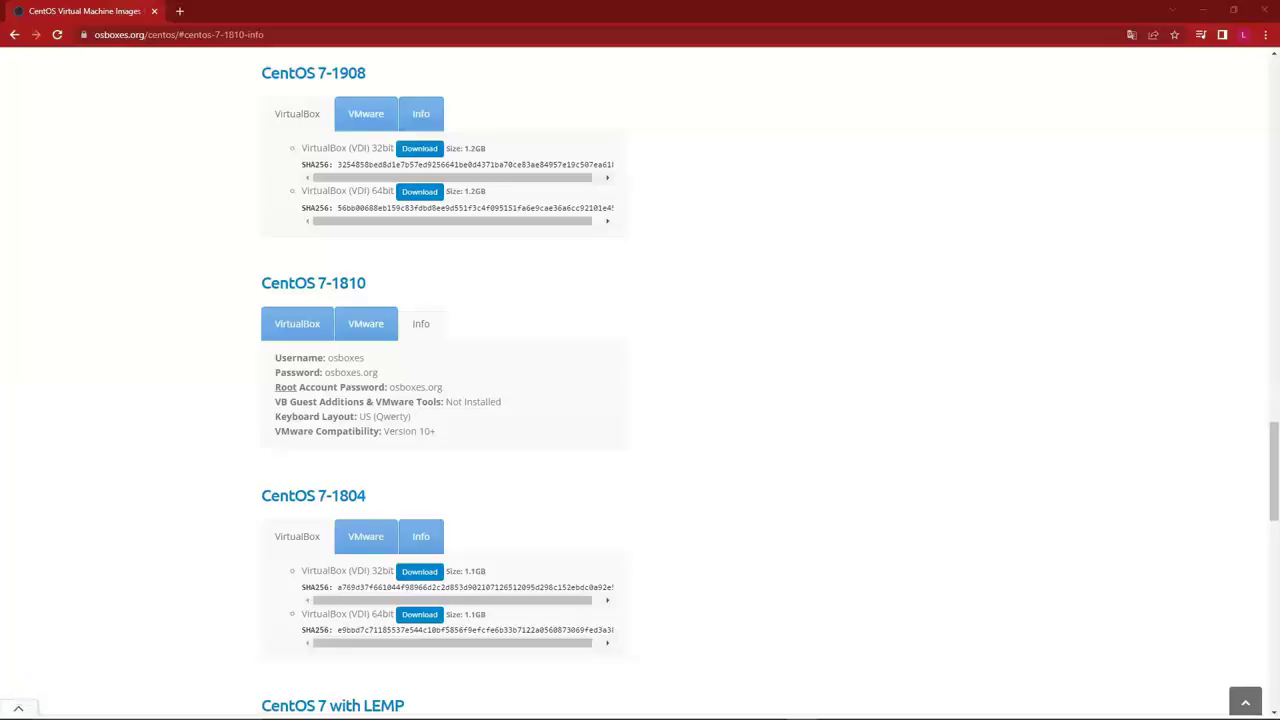
Copy the default account password from the OSBoxes page in Chrome.
{"action": "right_click", "coordinate": [418, 387]}
{"action": "left_click", "coordinate": [445, 395]}
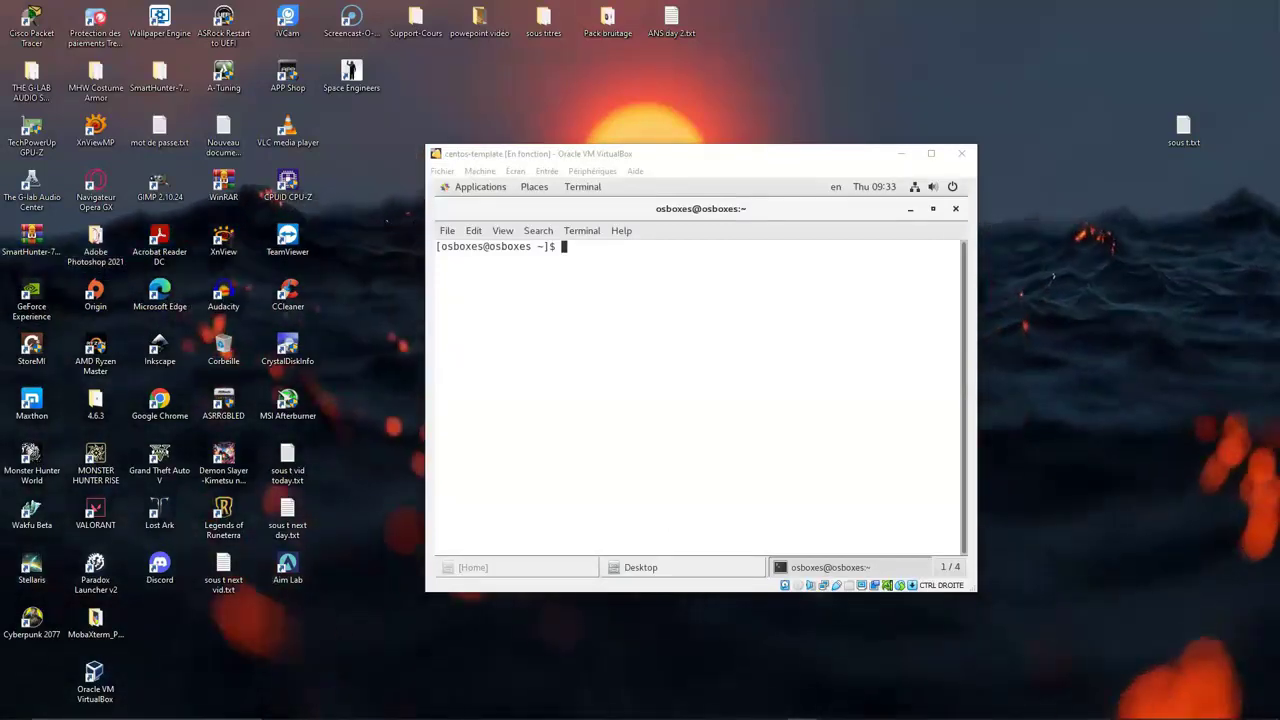
Find the VM's IP address 192.168.1.47 on enp0s3, then launch MobaXterm.
{"action": "type", "text": "ipconfig"}
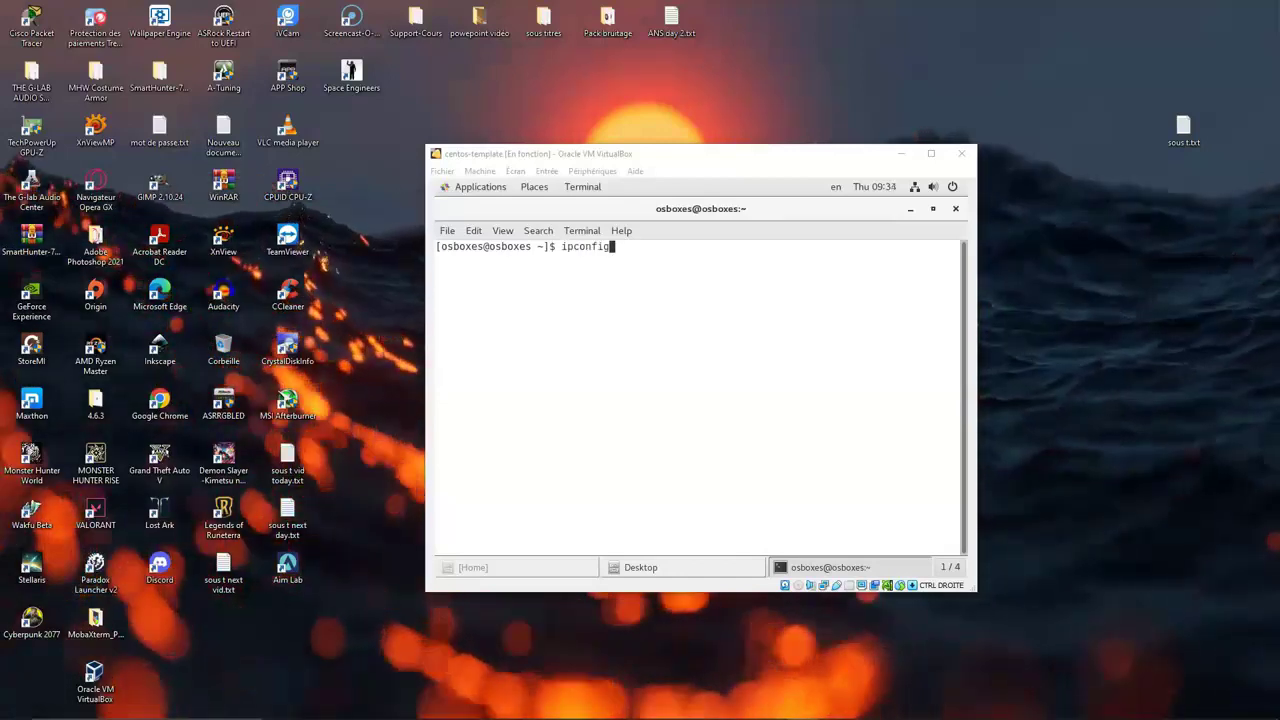
{"action": "key", "text": "Return"}
{"action": "key", "text": "ctrl+c"}
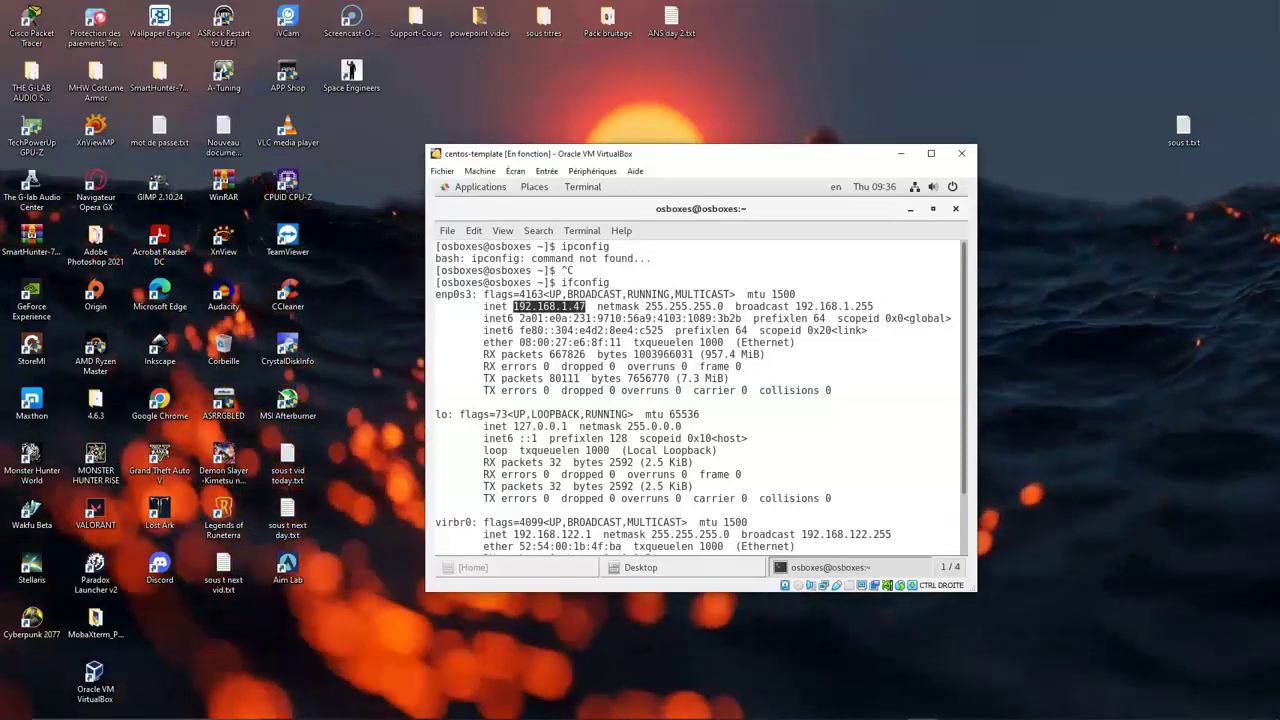
{"action": "left_click", "coordinate": [341, 207]}
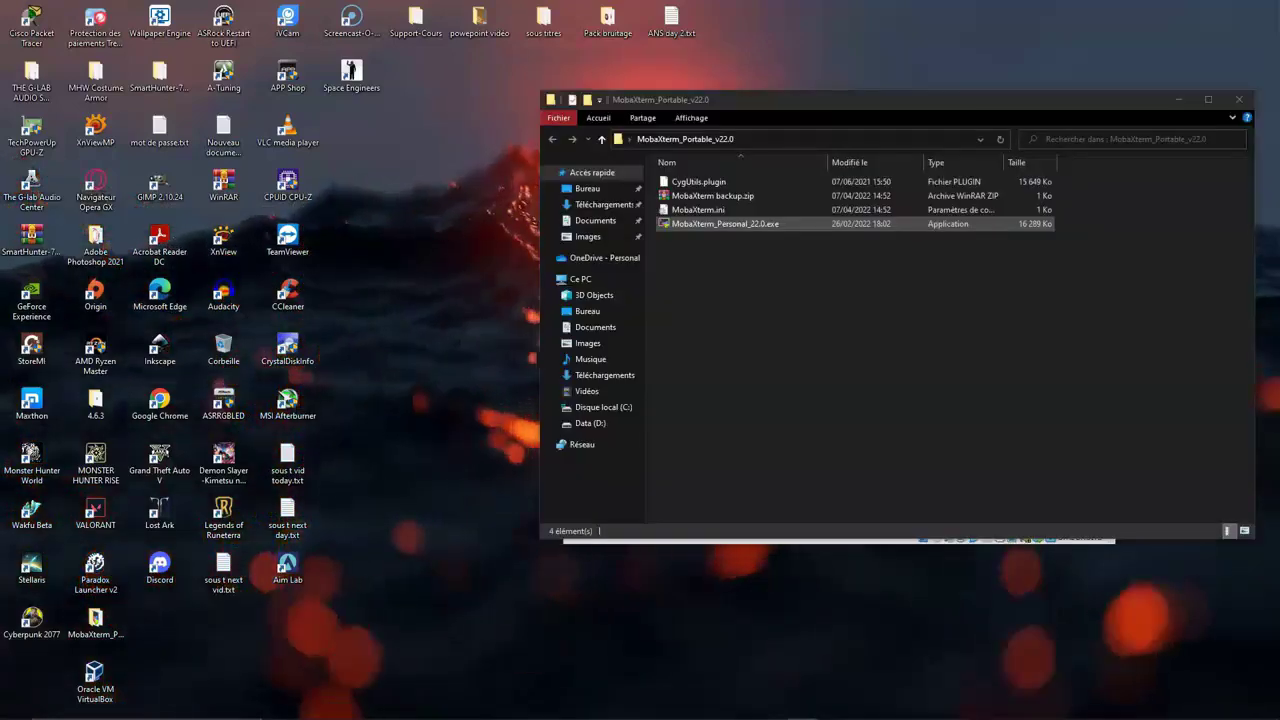
{"action": "double_click", "coordinate": [725, 223]}
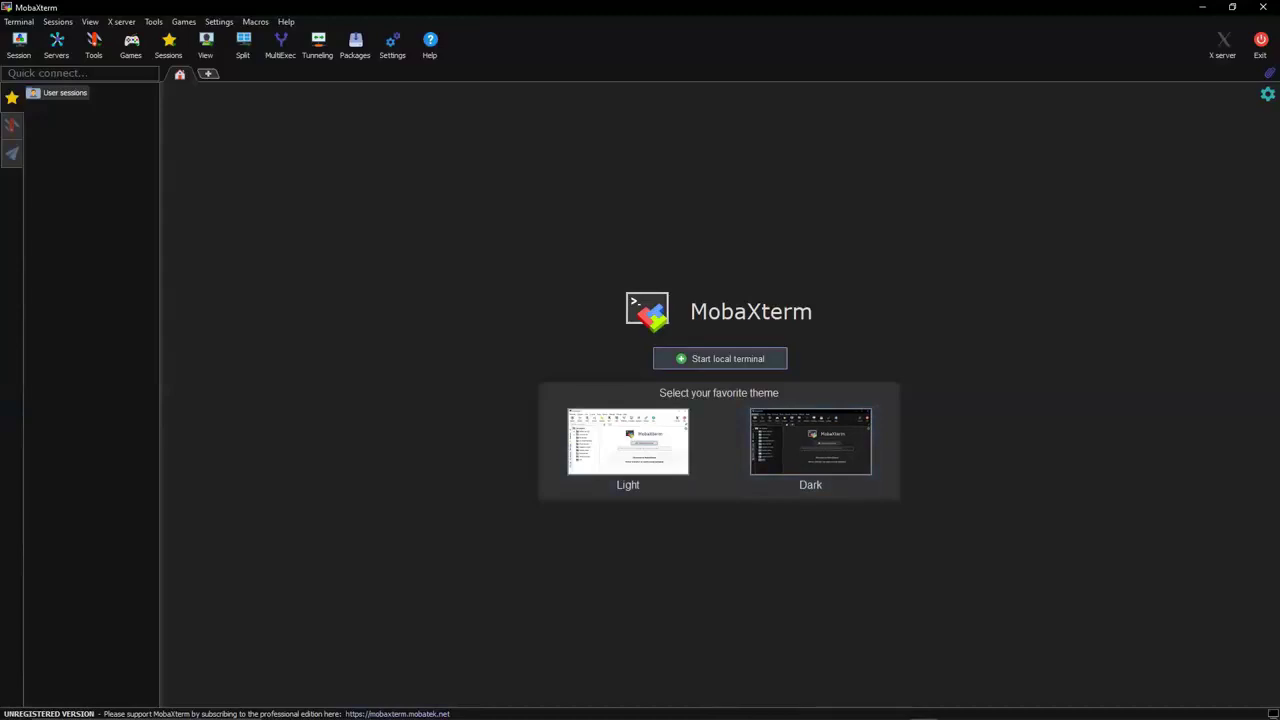
Open an SSH session to 192.168.1.47 in MobaXterm, log in, and run shutdown now.
{"action": "left_click", "coordinate": [720, 358]}
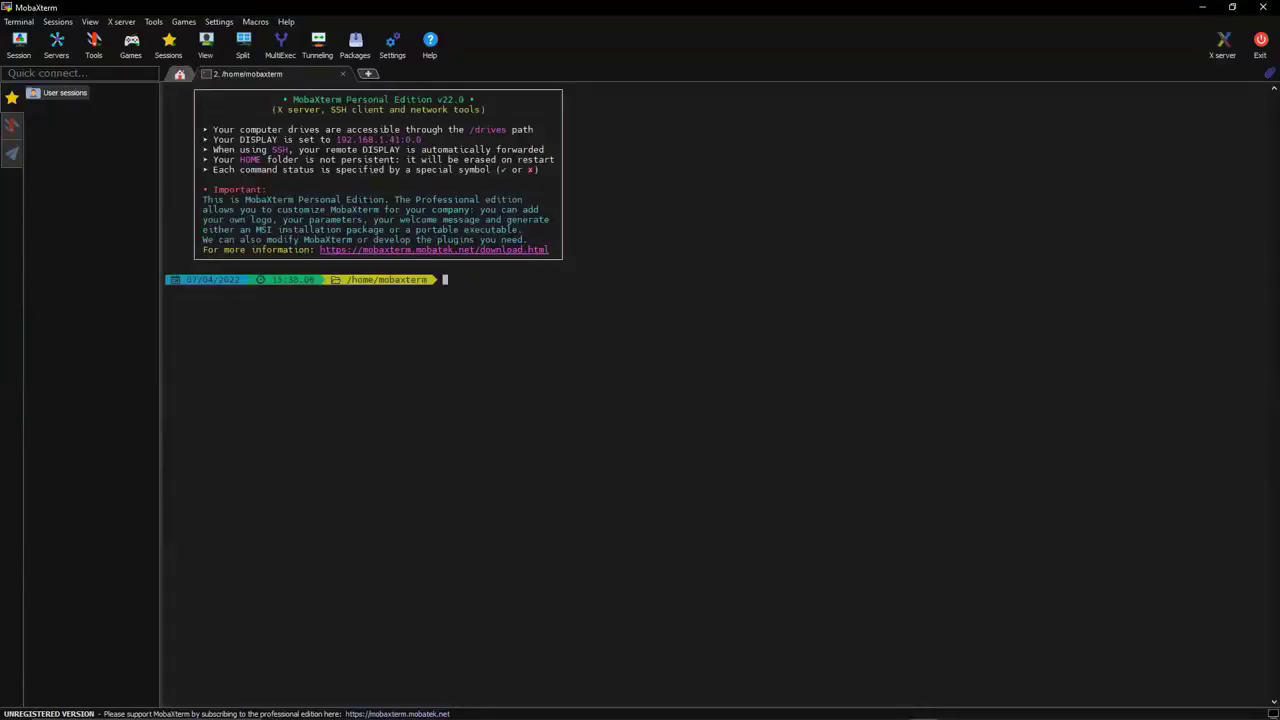
{"action": "left_click", "coordinate": [19, 45]}
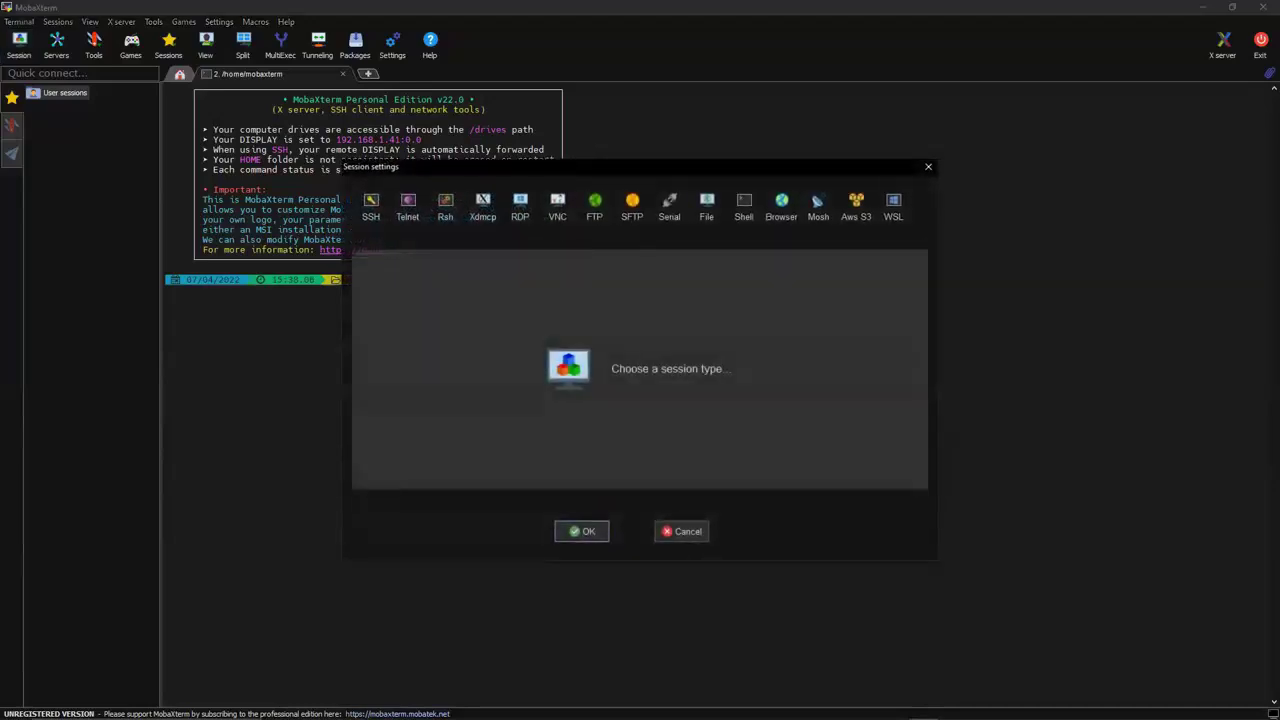
{"action": "left_click", "coordinate": [371, 207]}
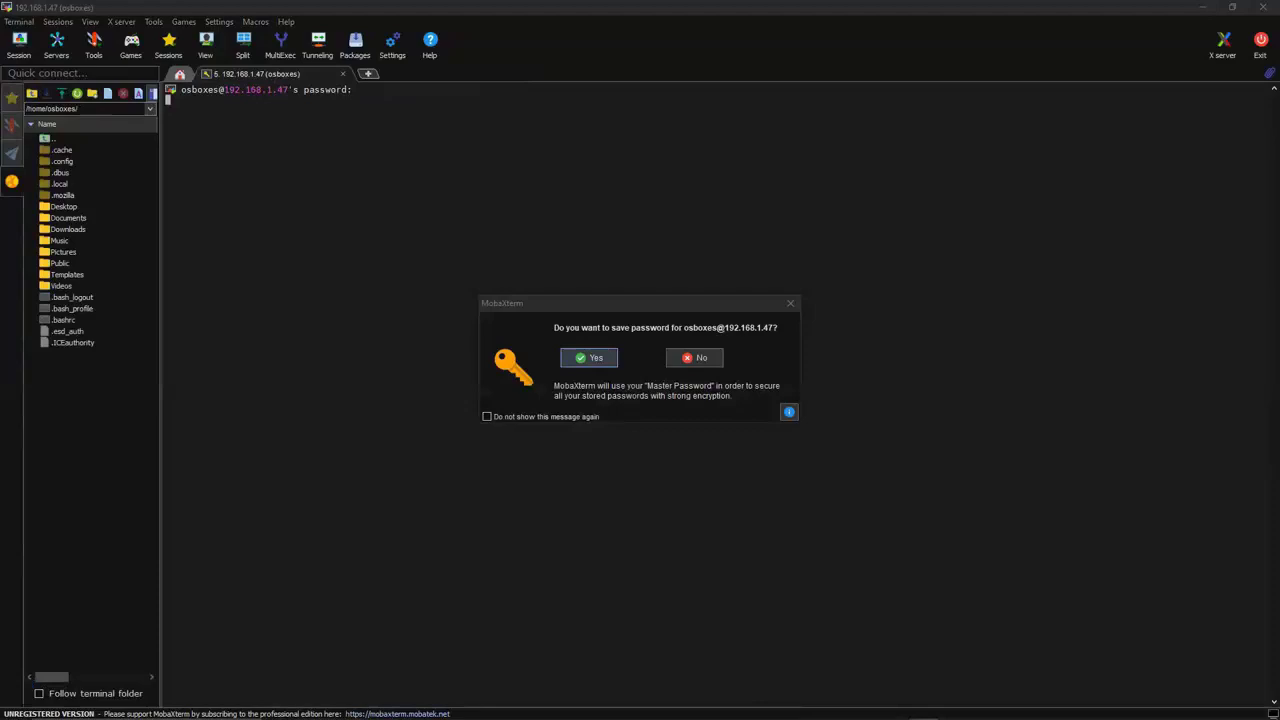
{"action": "key", "text": "Return"}
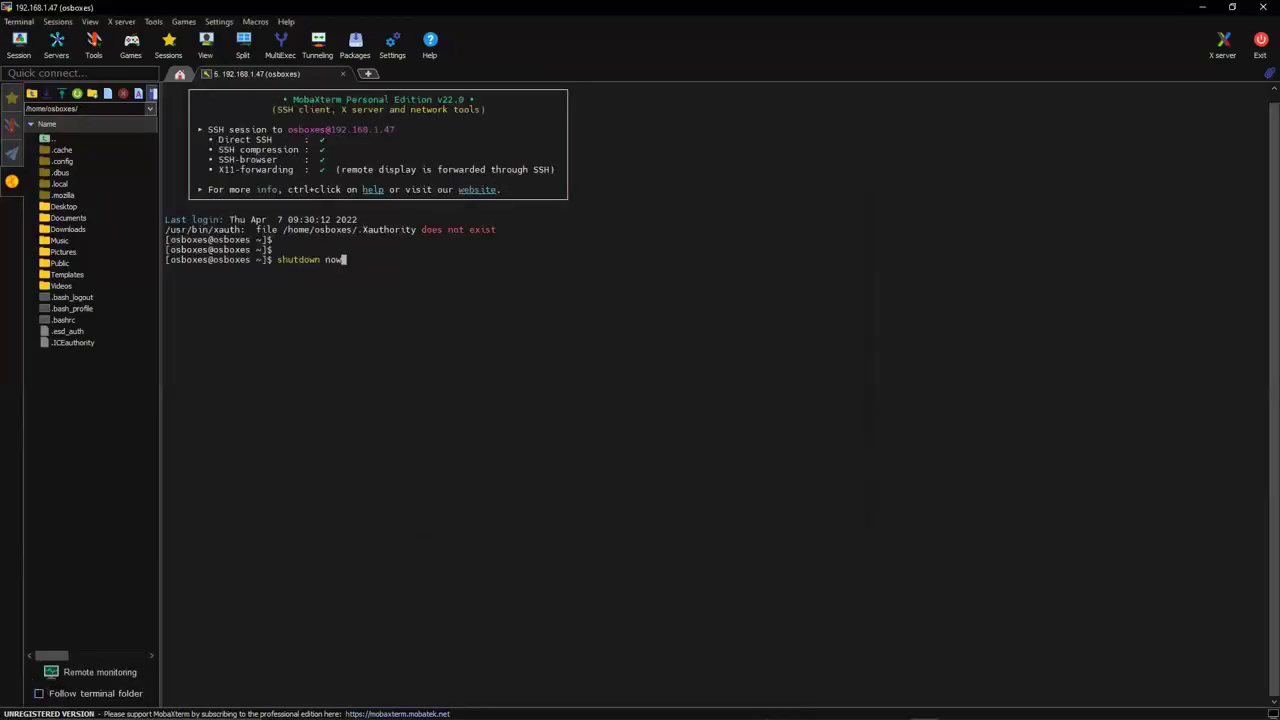
{"action": "key", "text": "Return"}
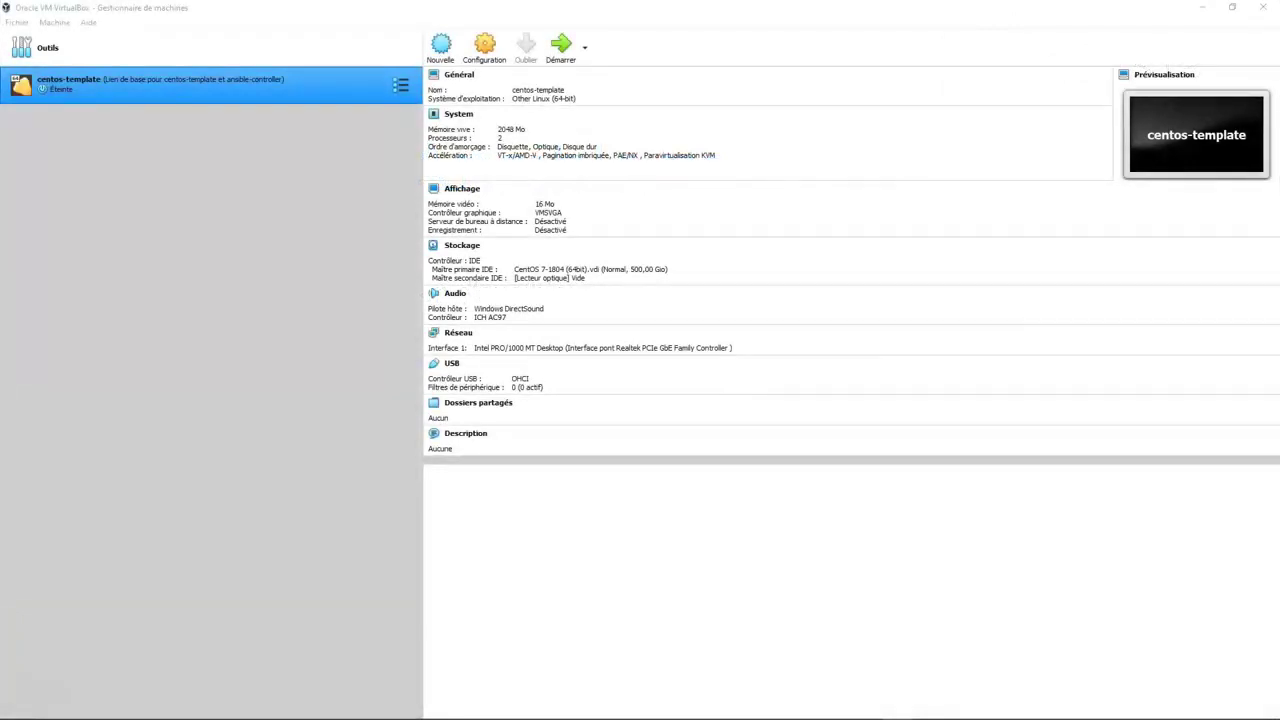
Clone centos-template as linked clone 'ansible-controller', generating new MAC addresses for all adapters.
{"action": "right_click", "coordinate": [250, 96]}
{"action": "key", "text": "Return"}
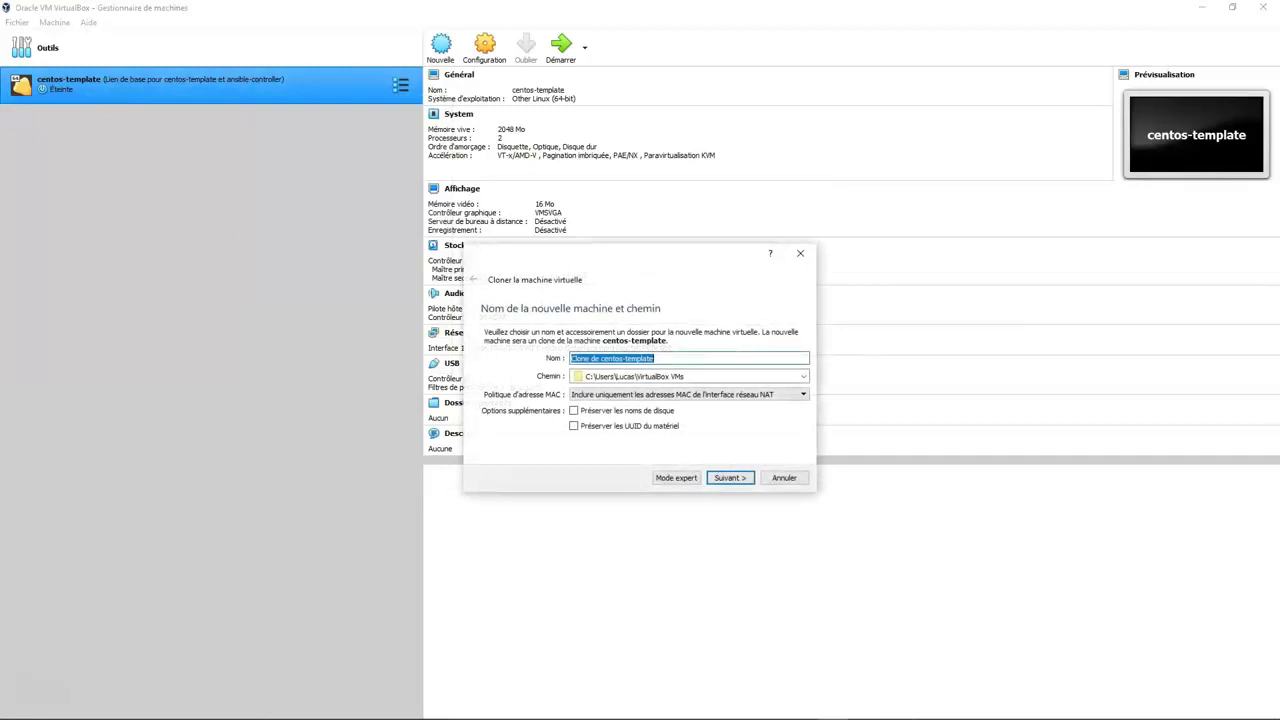
{"action": "type", "text": "ansible-controlle"}
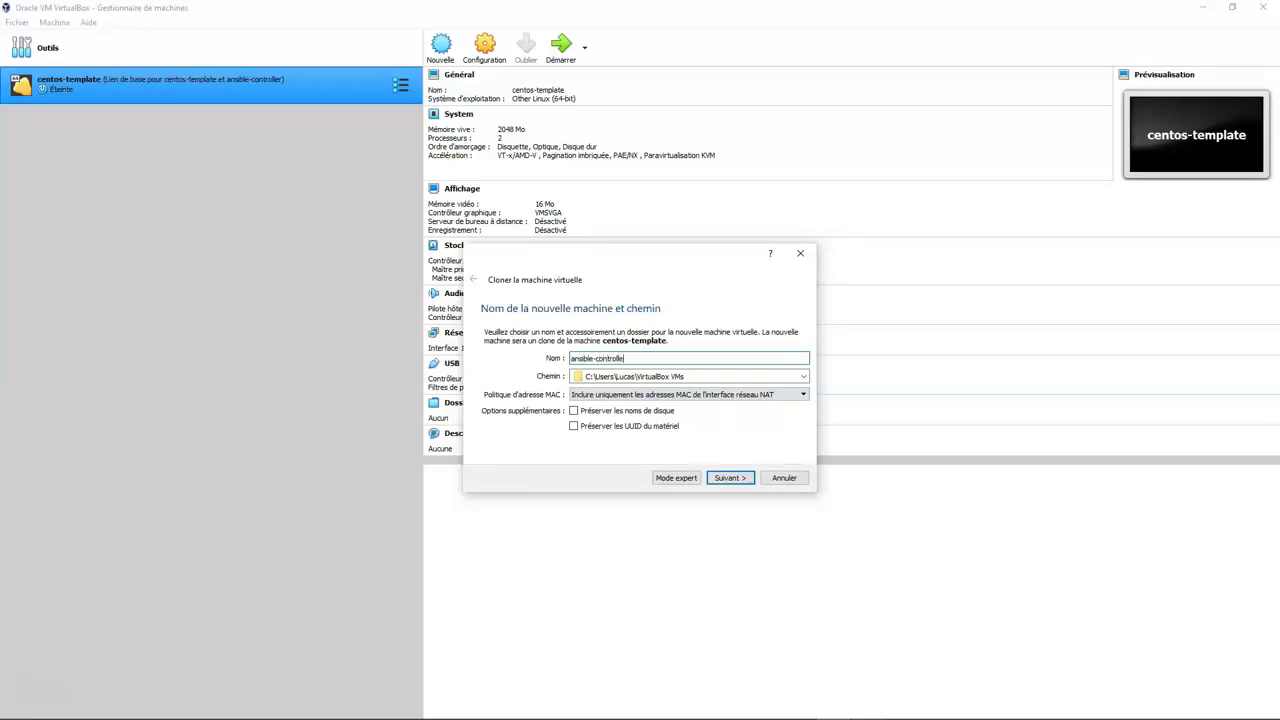
{"action": "left_click", "coordinate": [688, 394]}
{"action": "left_click", "coordinate": [688, 420]}
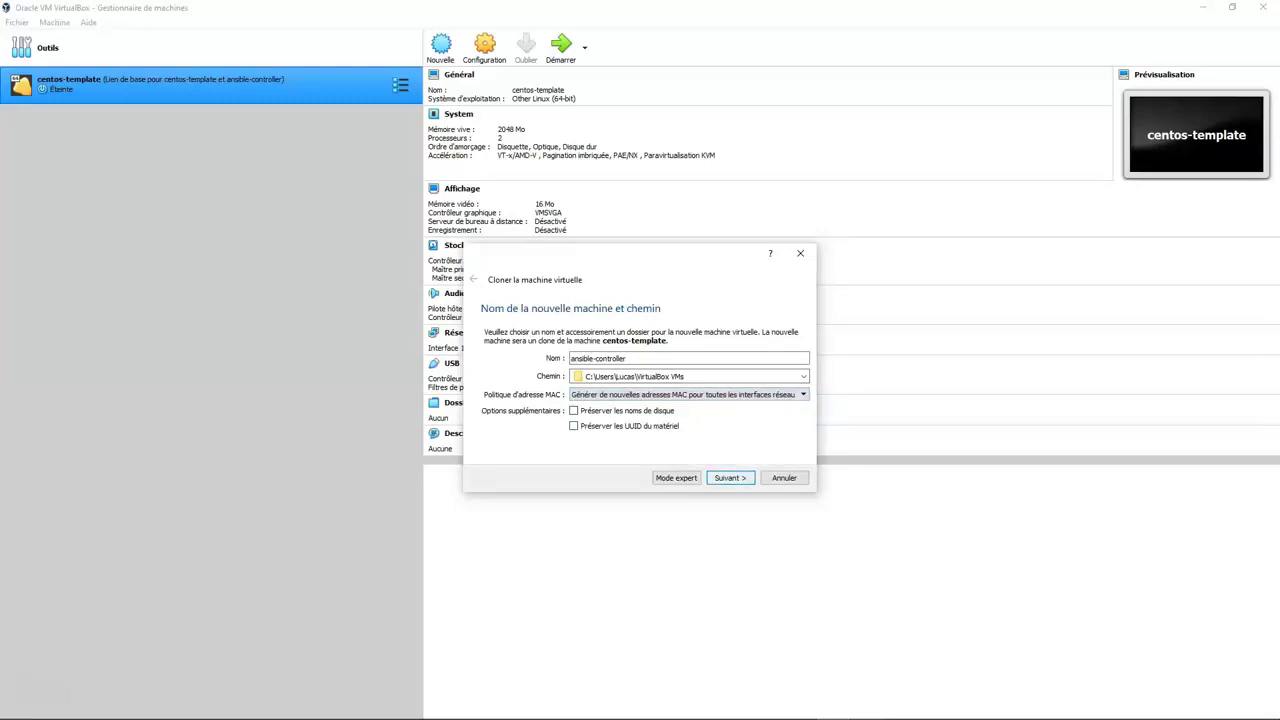
{"action": "key", "text": "Return"}
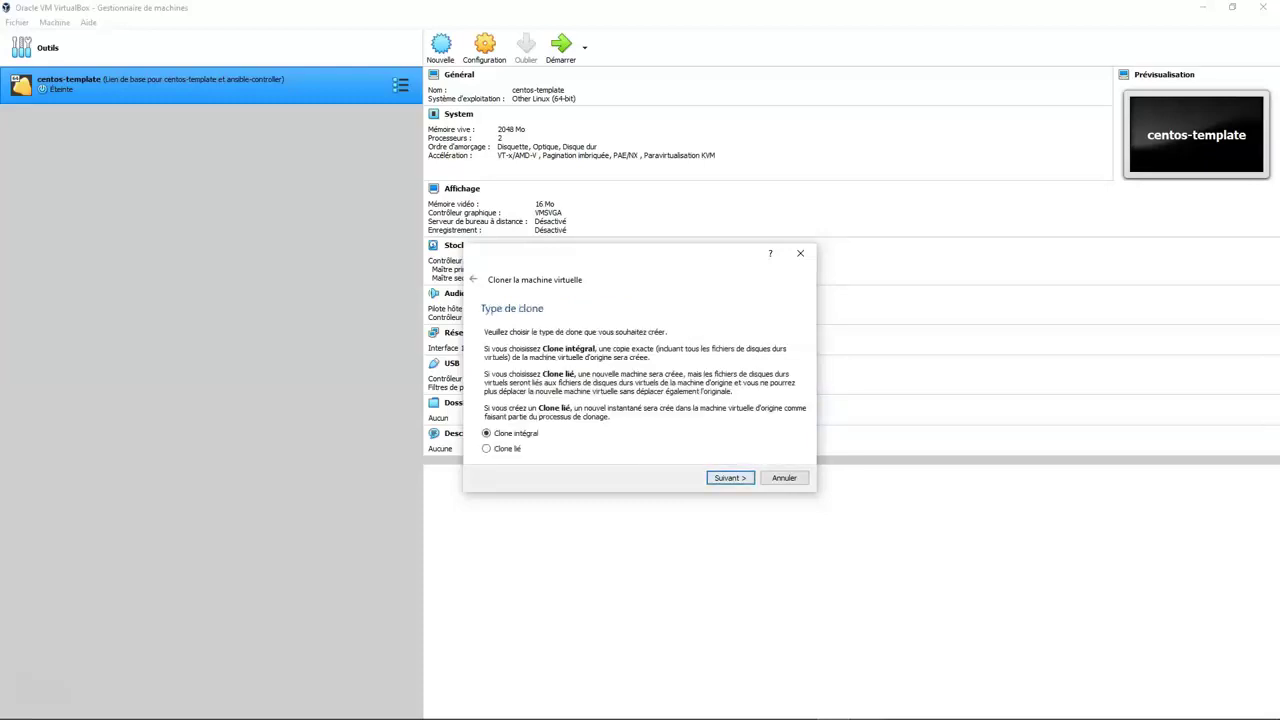
{"action": "key", "text": "Down"}
{"action": "key", "text": "Return"}
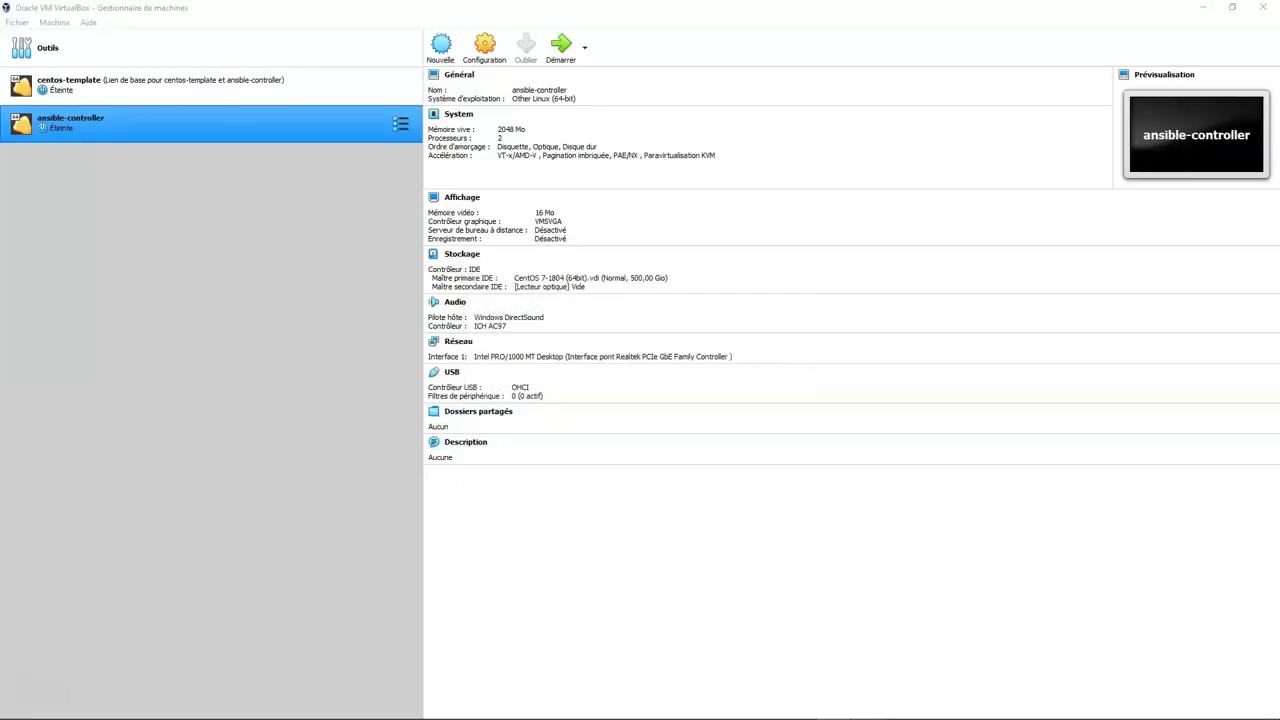
Clone centos-template as linked clone 'ansibletarget1' with newly generated MAC addresses for all interfaces.
{"action": "right_click", "coordinate": [320, 88]}
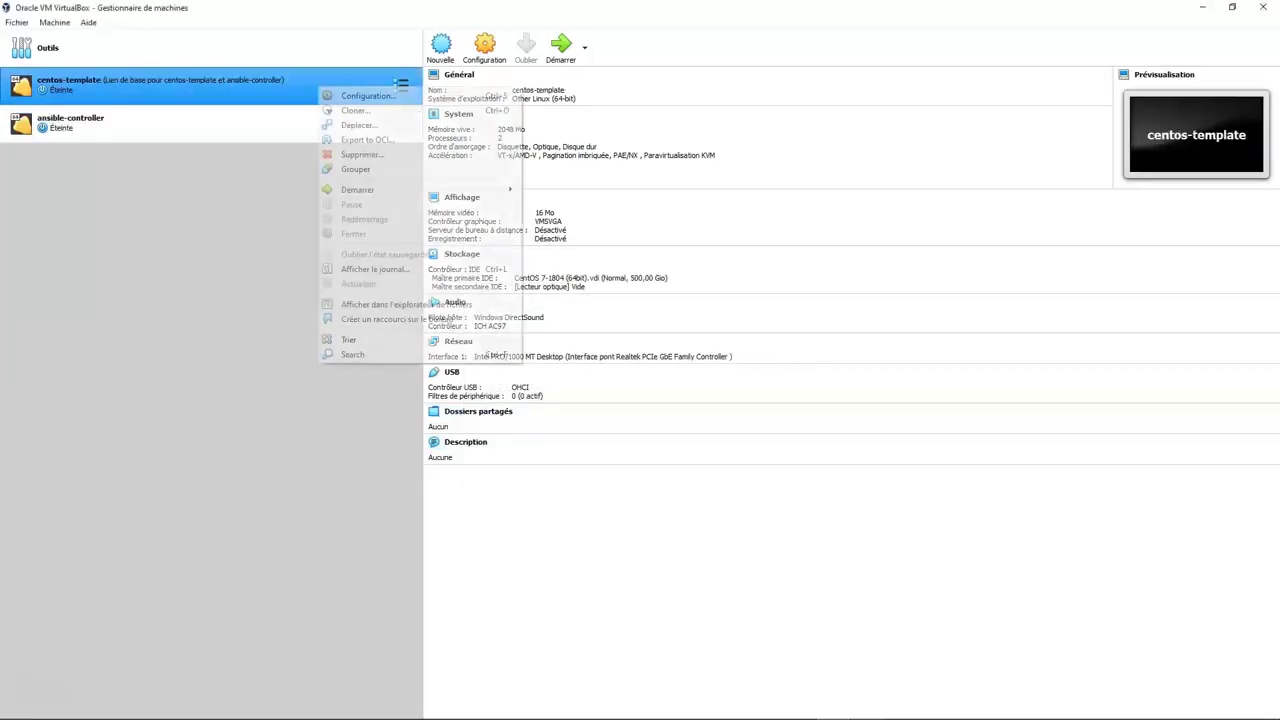
{"action": "left_click", "coordinate": [356, 110]}
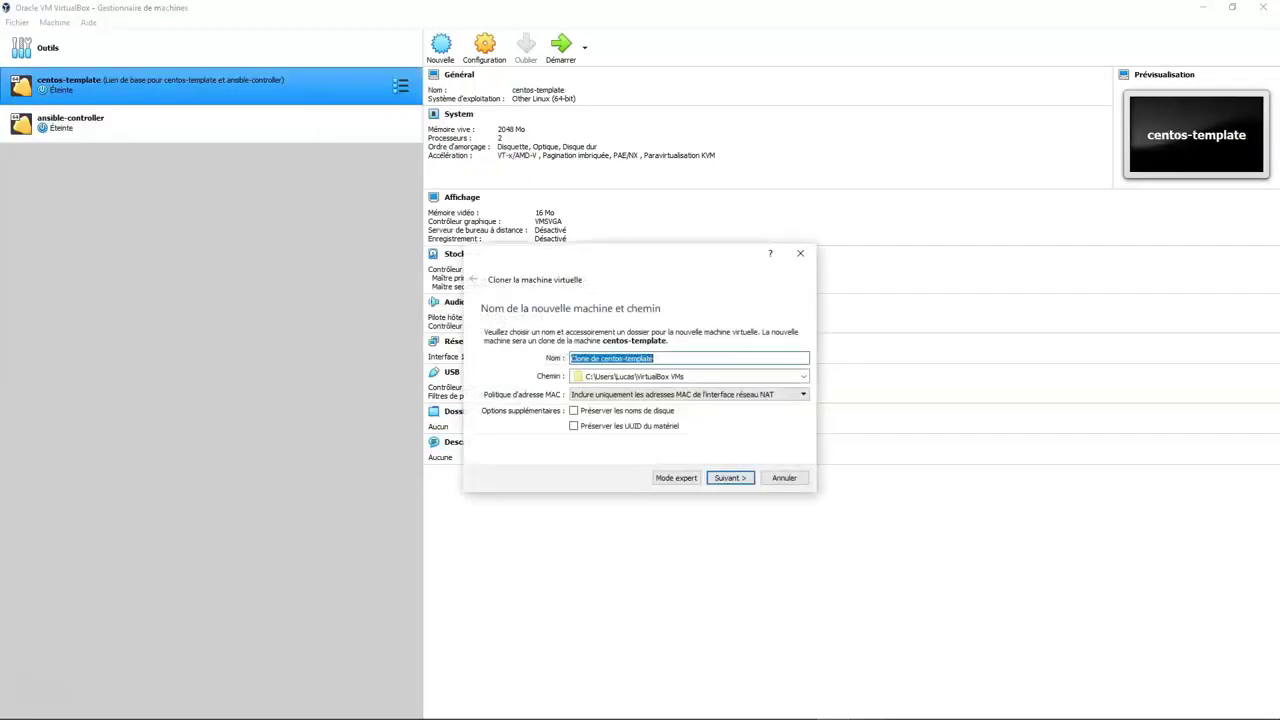
{"action": "type", "text": "ansibletarget"}
{"action": "key", "text": "Tab"}
{"action": "key", "text": "Tab"}
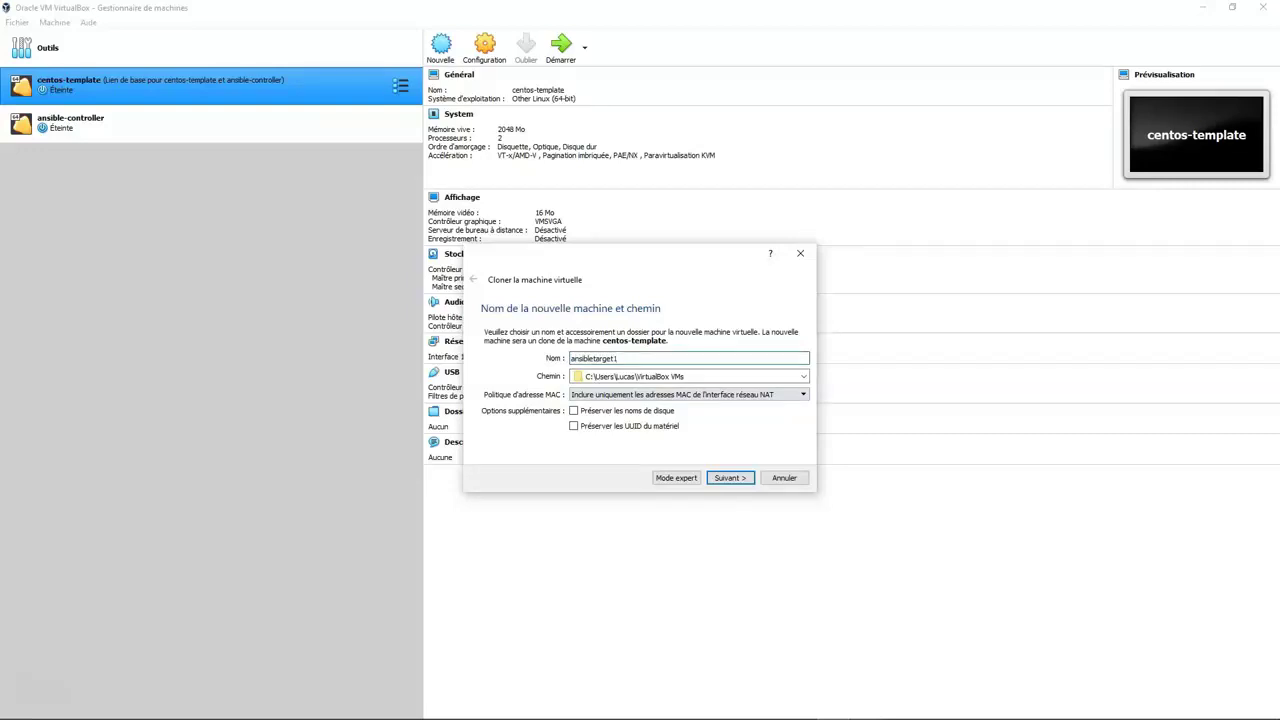
{"action": "key", "text": "alt+Down"}
{"action": "key", "text": "Down"}
{"action": "key", "text": "Return"}
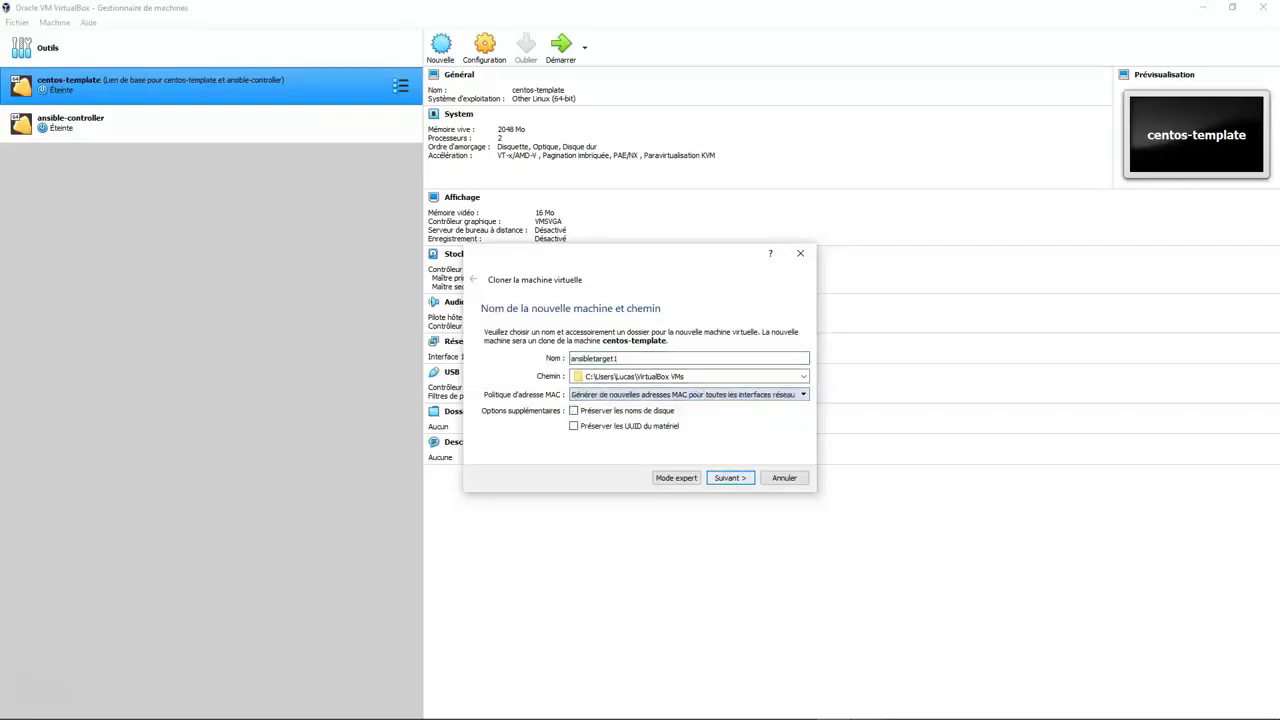
{"action": "key", "text": "Return"}
{"action": "key", "text": "Down"}
{"action": "key", "text": "Return"}
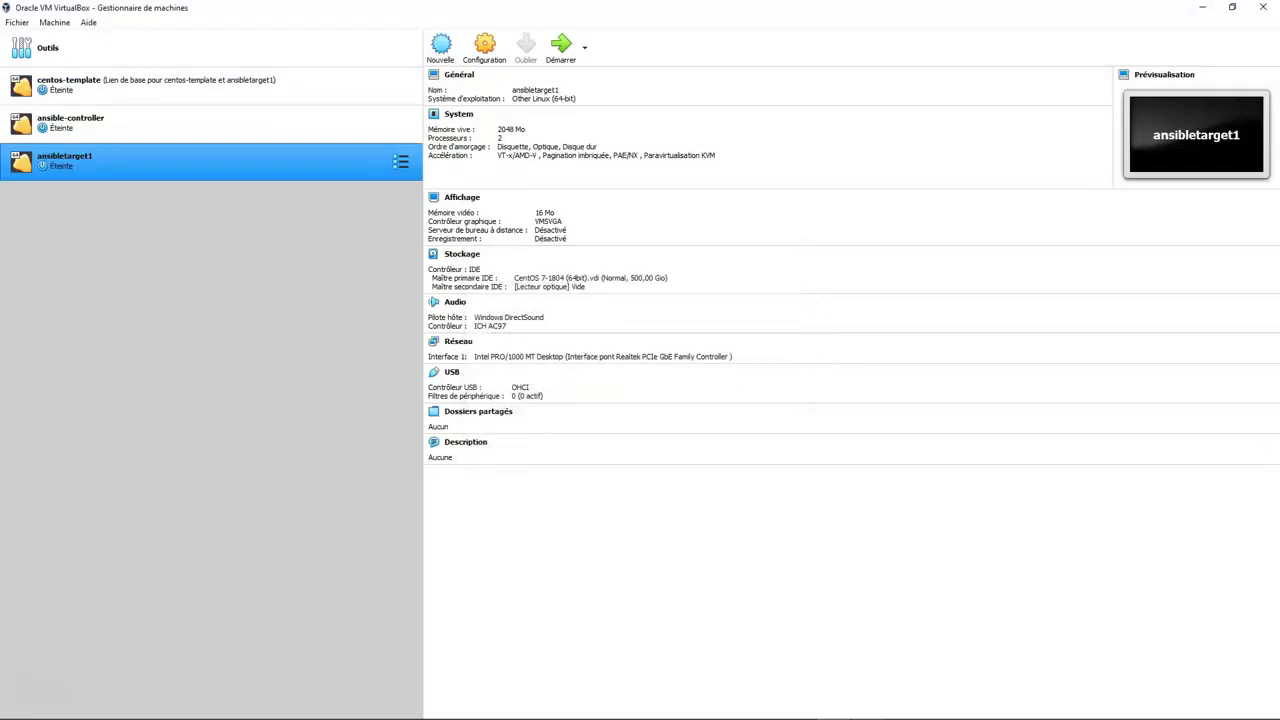
{"action": "left_click", "coordinate": [200, 123]}
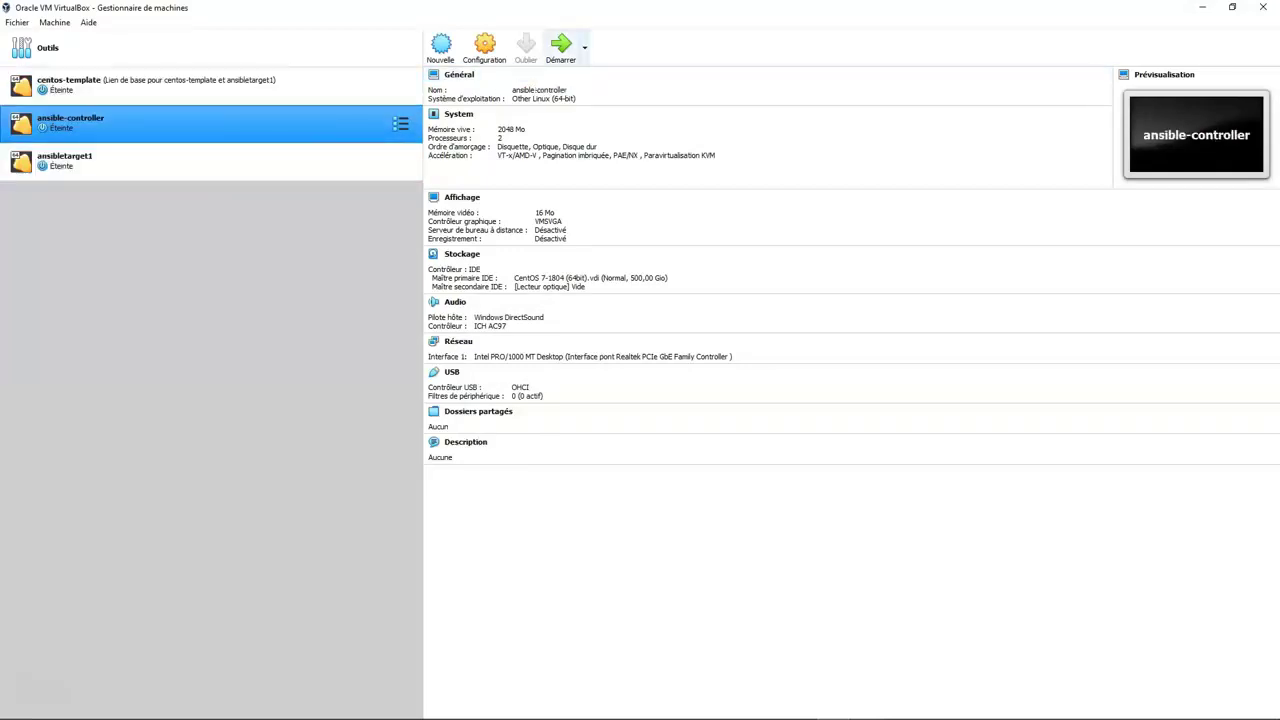
Start the ansible-controller and ansibletarget1 VMs and log into both.
{"action": "left_click", "coordinate": [561, 47]}
{"action": "left_click", "coordinate": [200, 161]}
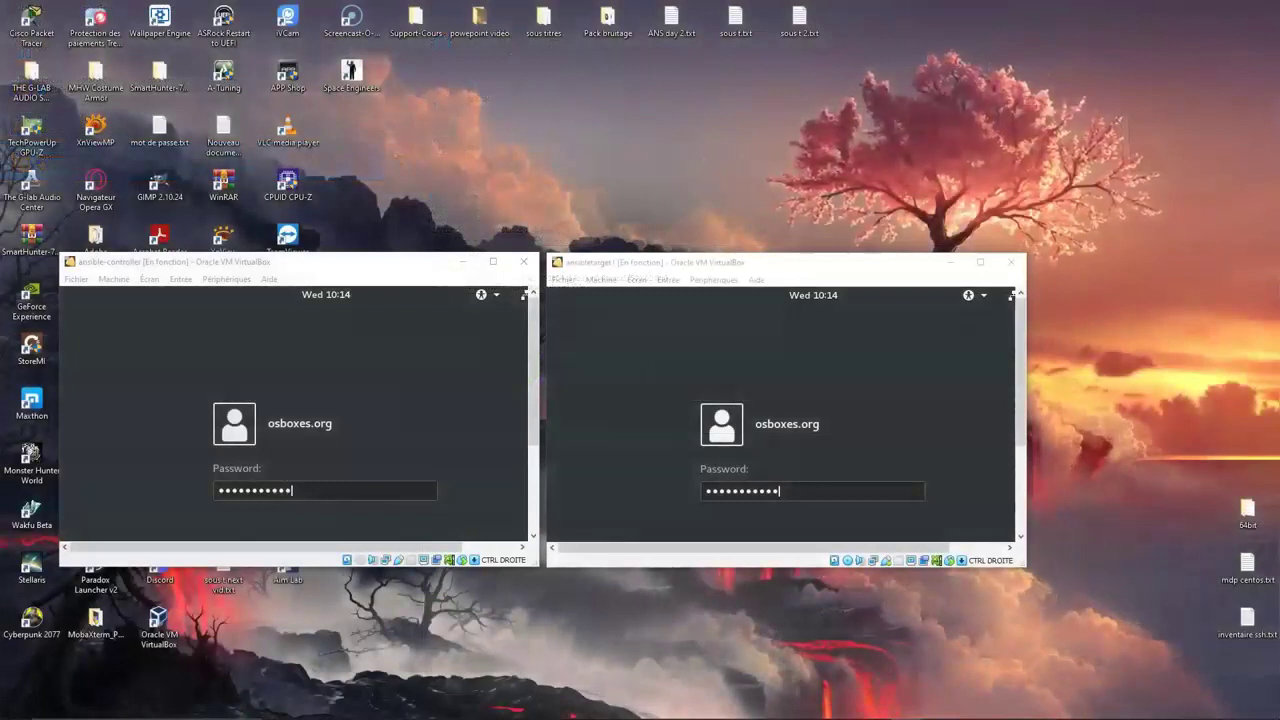
{"action": "key", "text": "Return"}
{"action": "key", "text": "alt+Tab"}
{"action": "key", "text": "Return"}
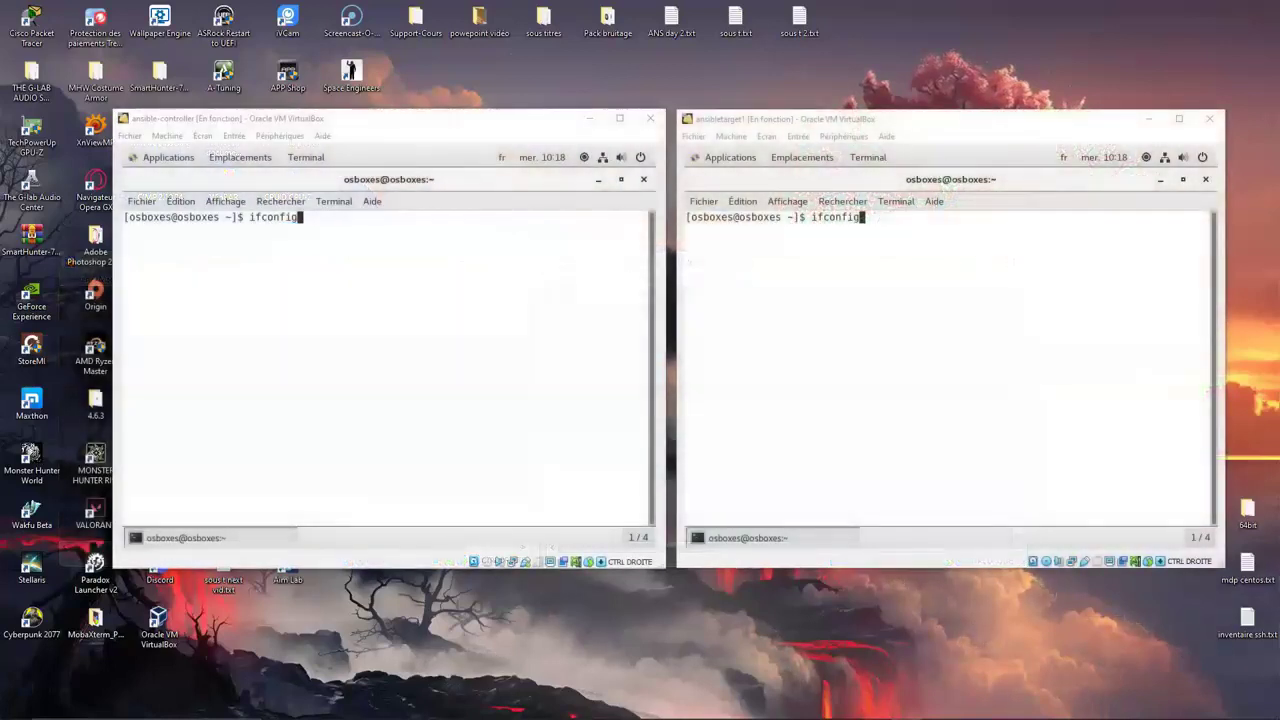
Run ifconfig on both VMs to list their addresses, then bring up MobaXterm.
{"action": "key", "text": "Return"}
{"action": "left_click", "coordinate": [863, 217]}
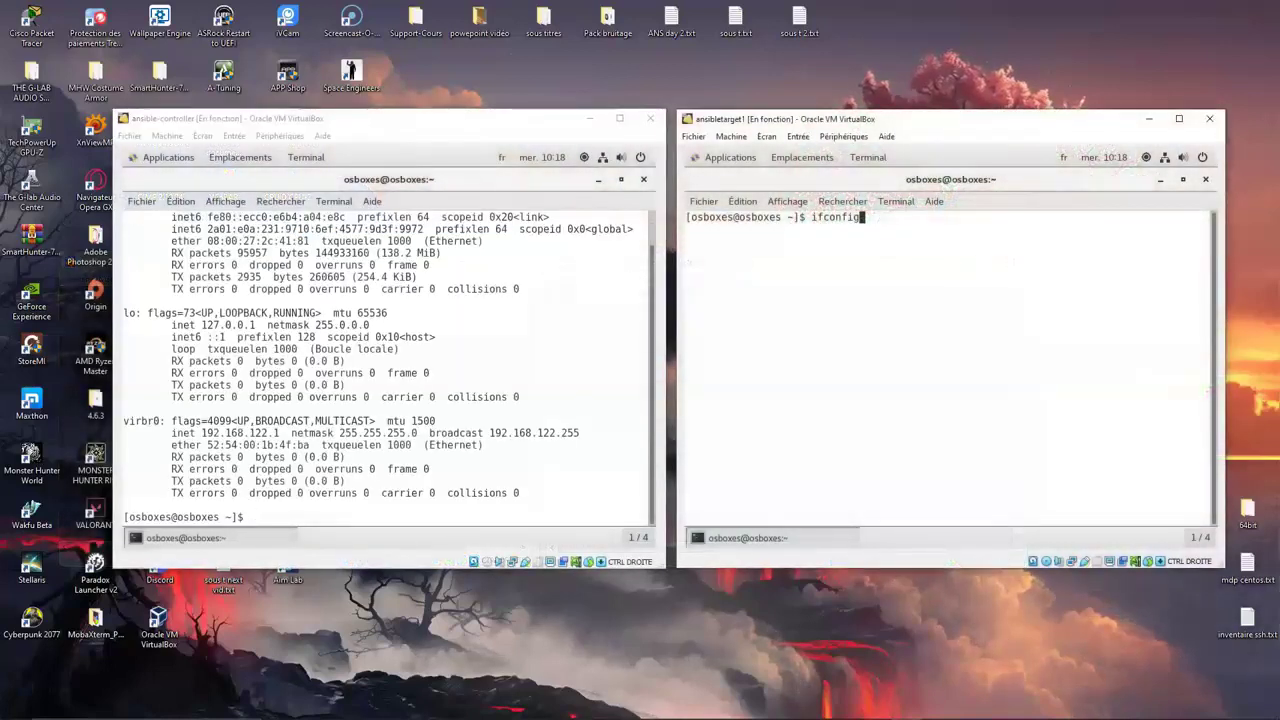
{"action": "key", "text": "Return"}
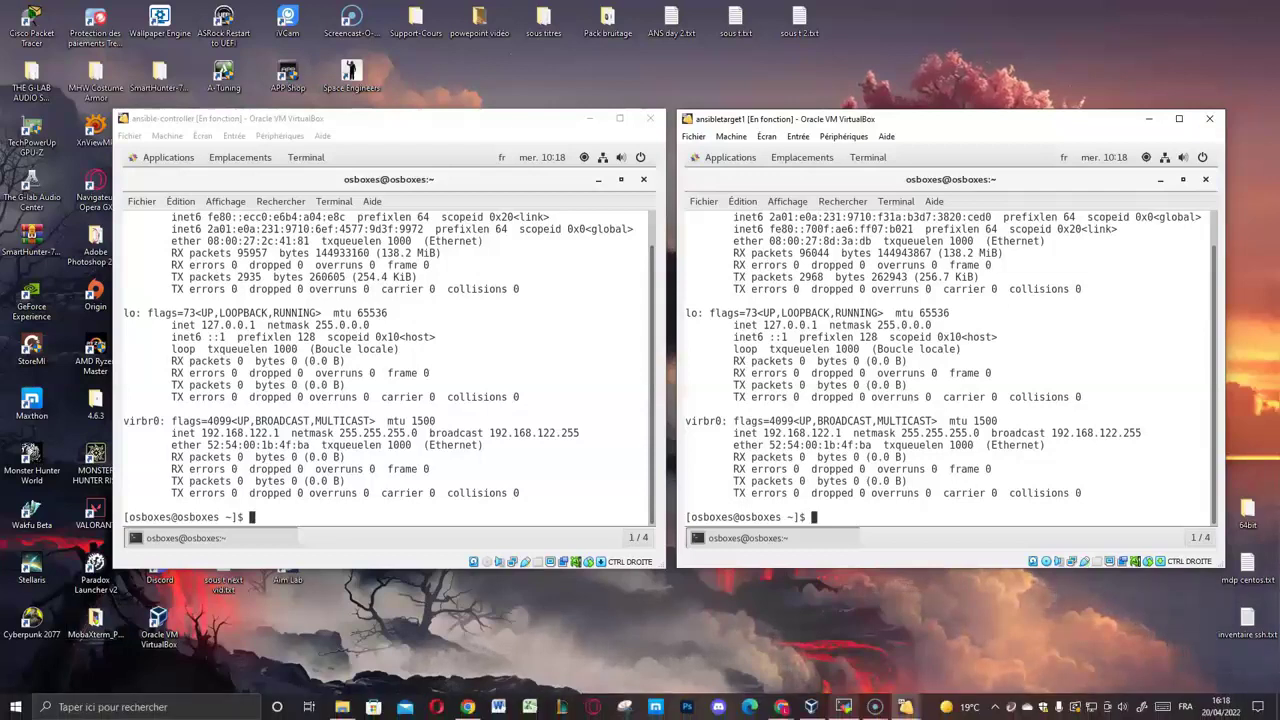
{"action": "left_click", "coordinate": [906, 706]}
{"action": "left_click_drag", "start_coordinate": [600, 173], "coordinate": [894, 120]}
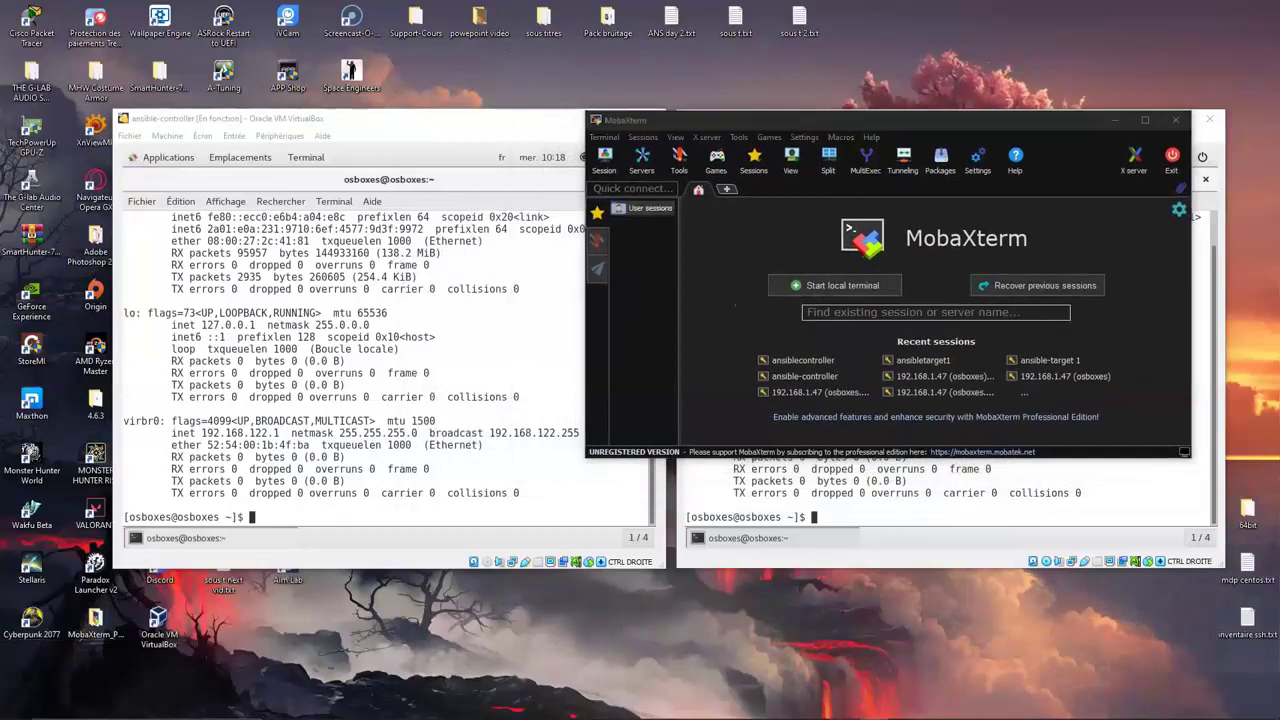
Create SSH session 'ansiblecontroller' to 192.168.1.25 with the username and log in.
{"action": "left_click", "coordinate": [604, 160]}
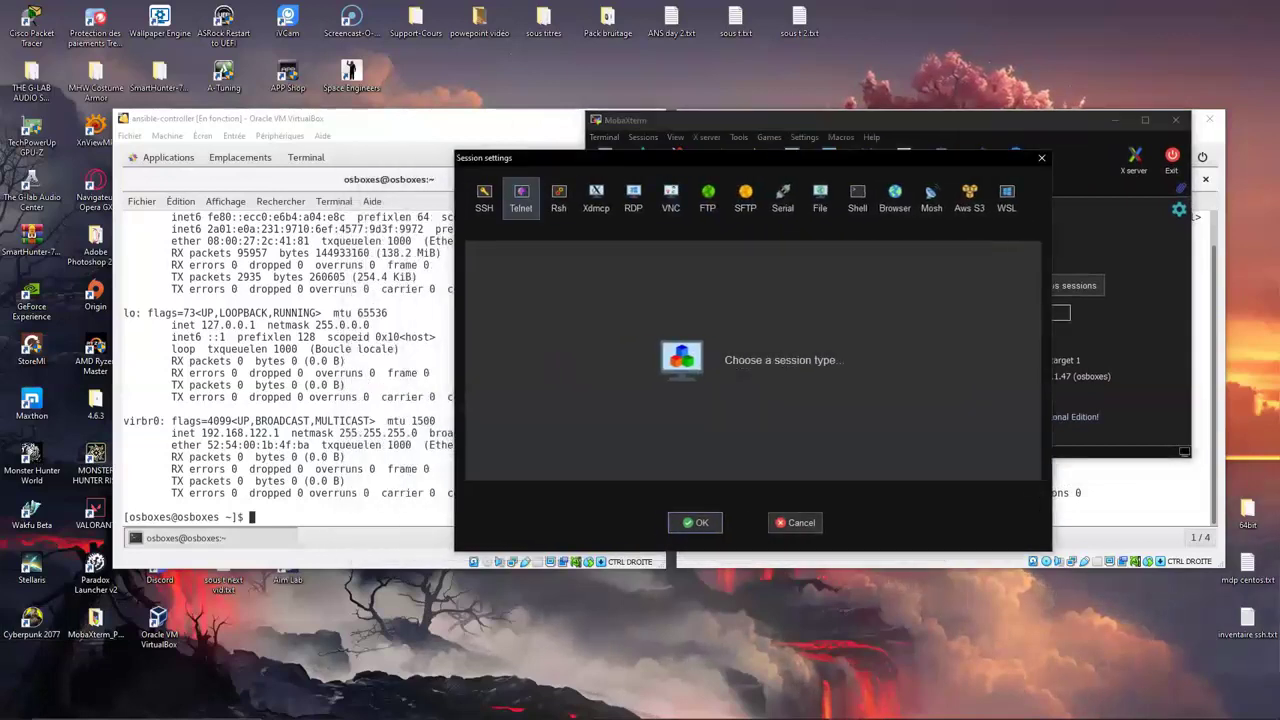
{"action": "left_click", "coordinate": [484, 197]}
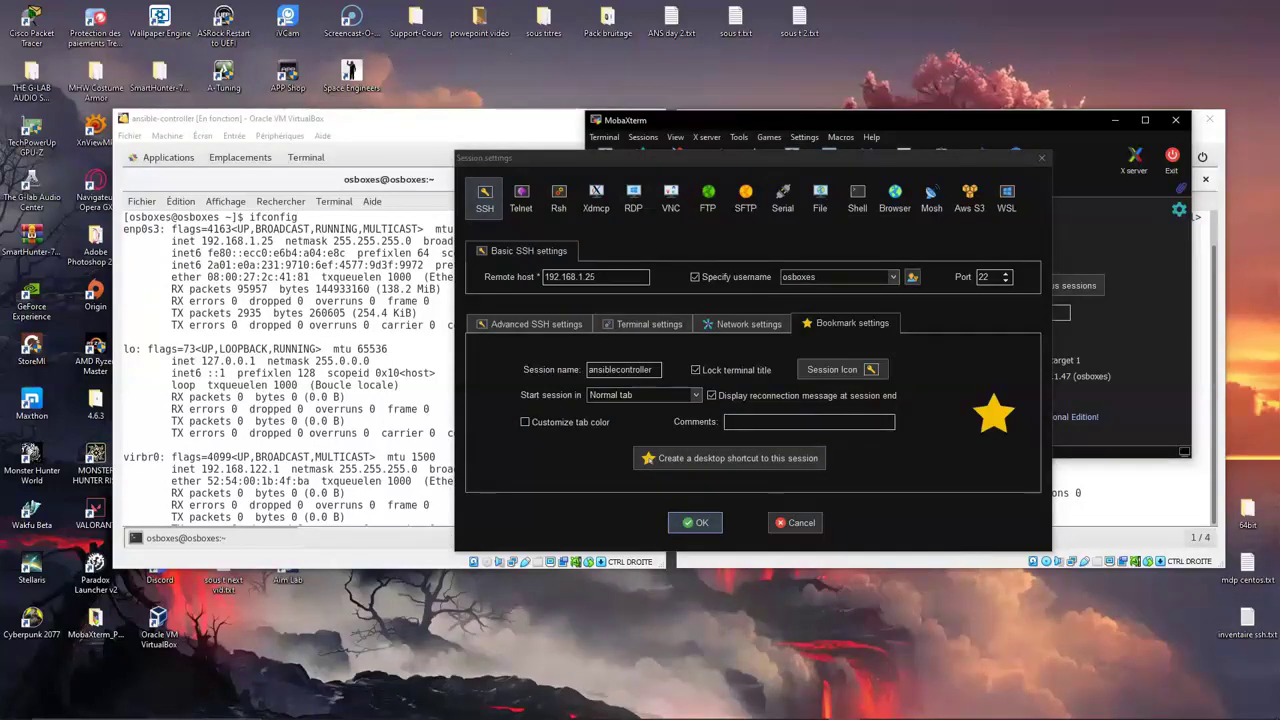
{"action": "left_click", "coordinate": [695, 522]}
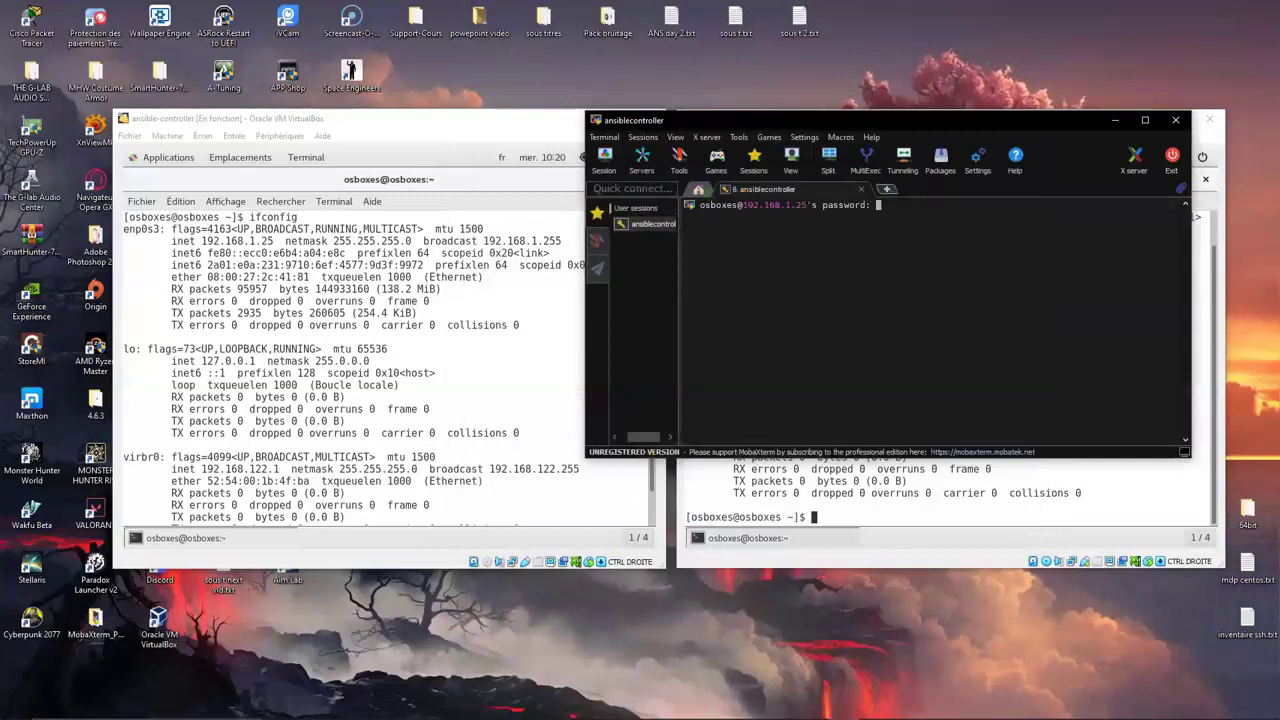
Begin a second SSH session setup for ansibletarget1, then cancel the dialog.
{"action": "left_click", "coordinate": [604, 160]}
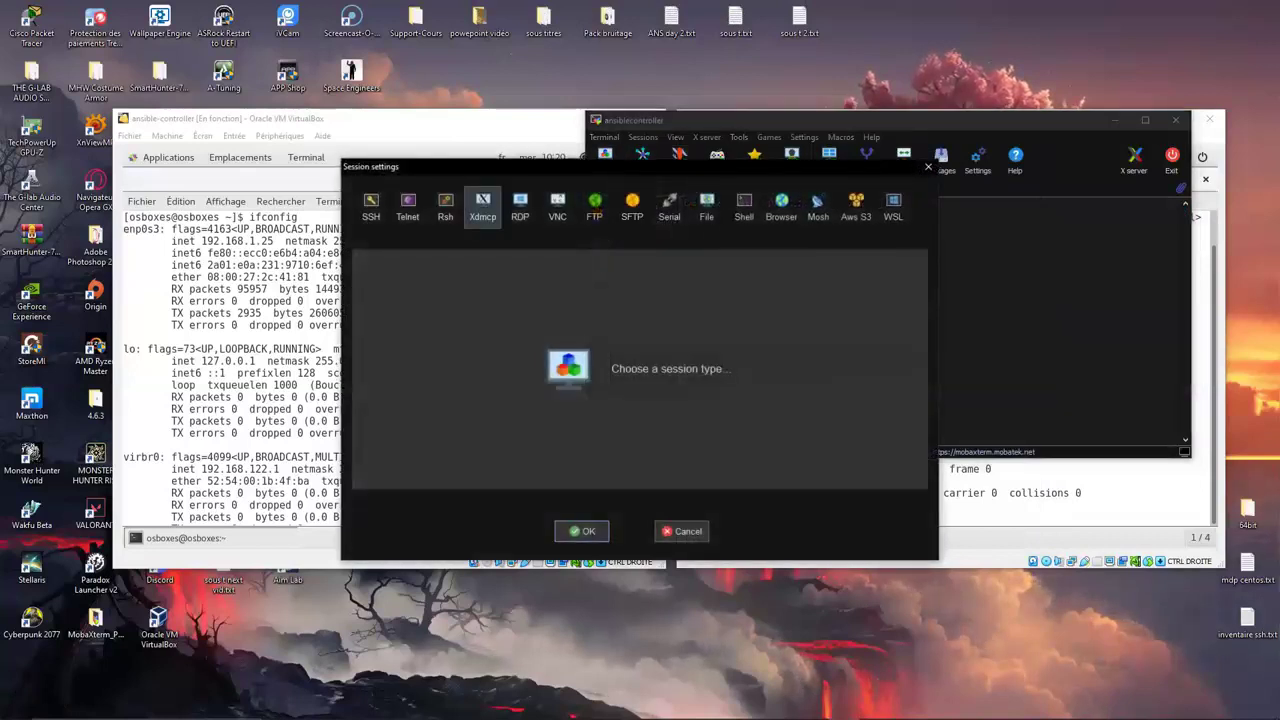
{"action": "left_click", "coordinate": [408, 208]}
{"action": "left_click", "coordinate": [371, 207]}
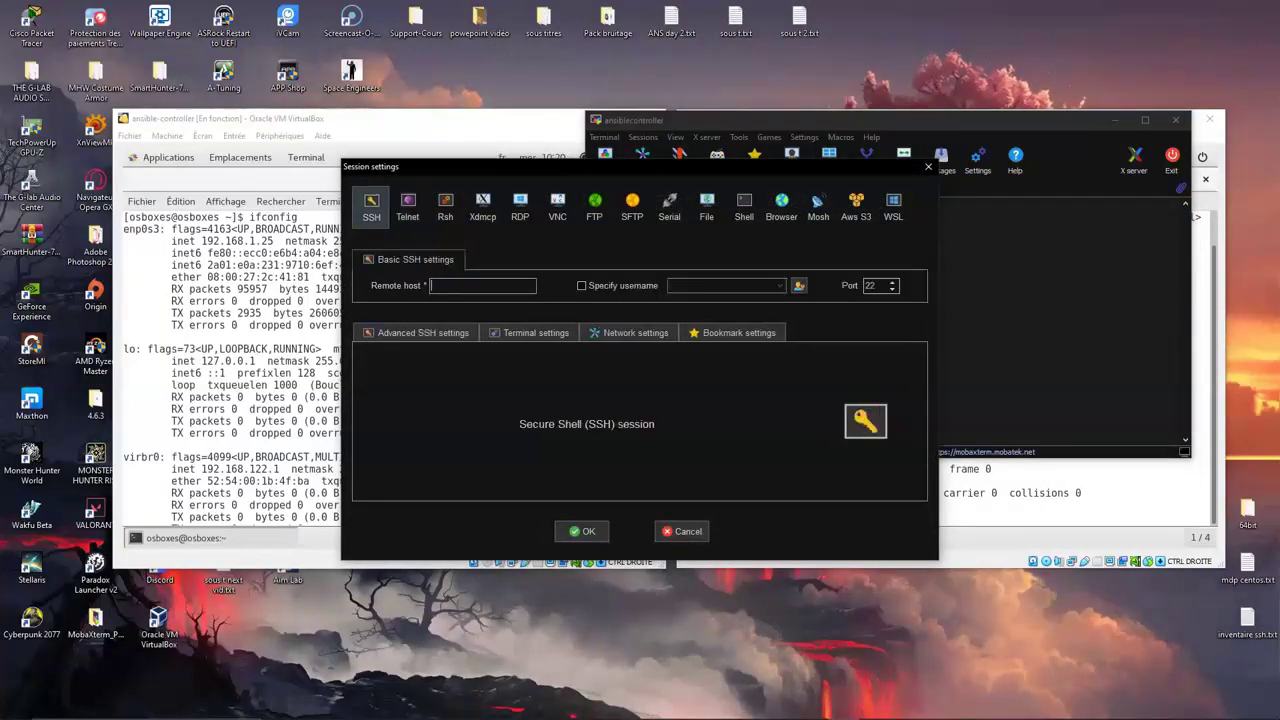
{"action": "key", "text": "Escape"}
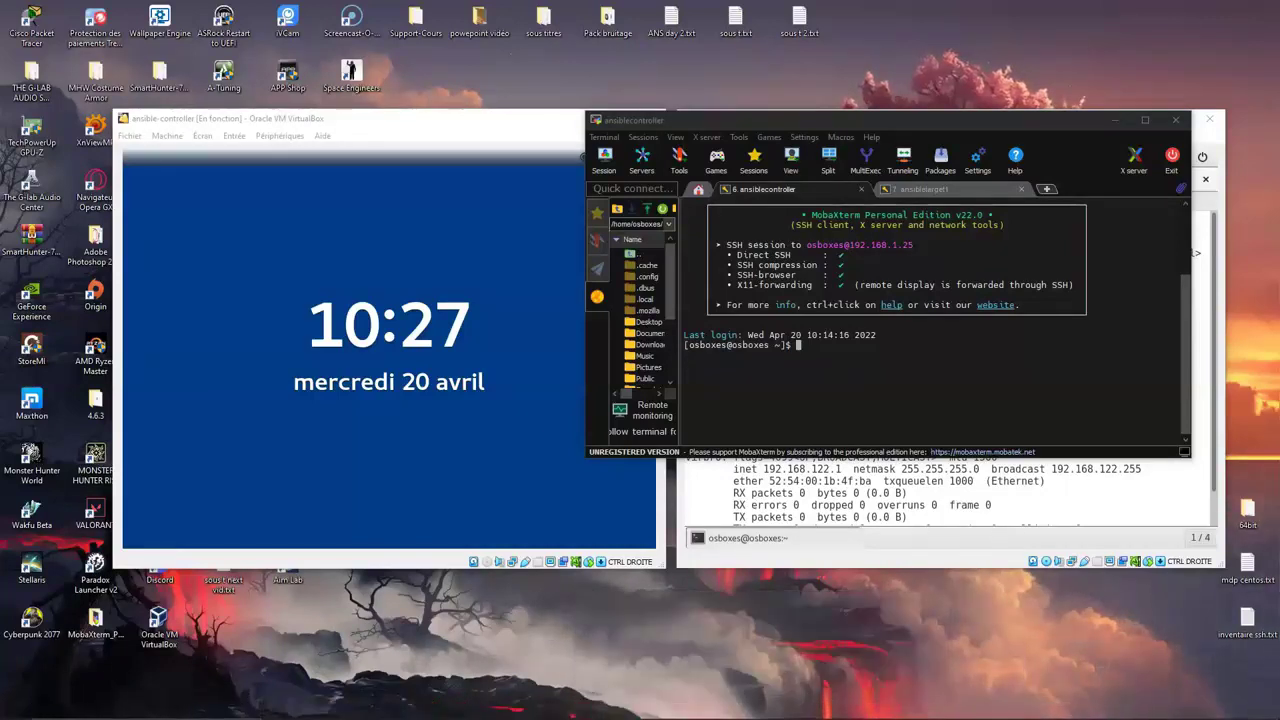
Go to the Ansible docs tab and jump to 'Installing Ansible on RHEL, CentOS, or Fedora'.
{"action": "mouse_move", "coordinate": [760, 707]}
{"action": "left_click", "coordinate": [648, 645]}
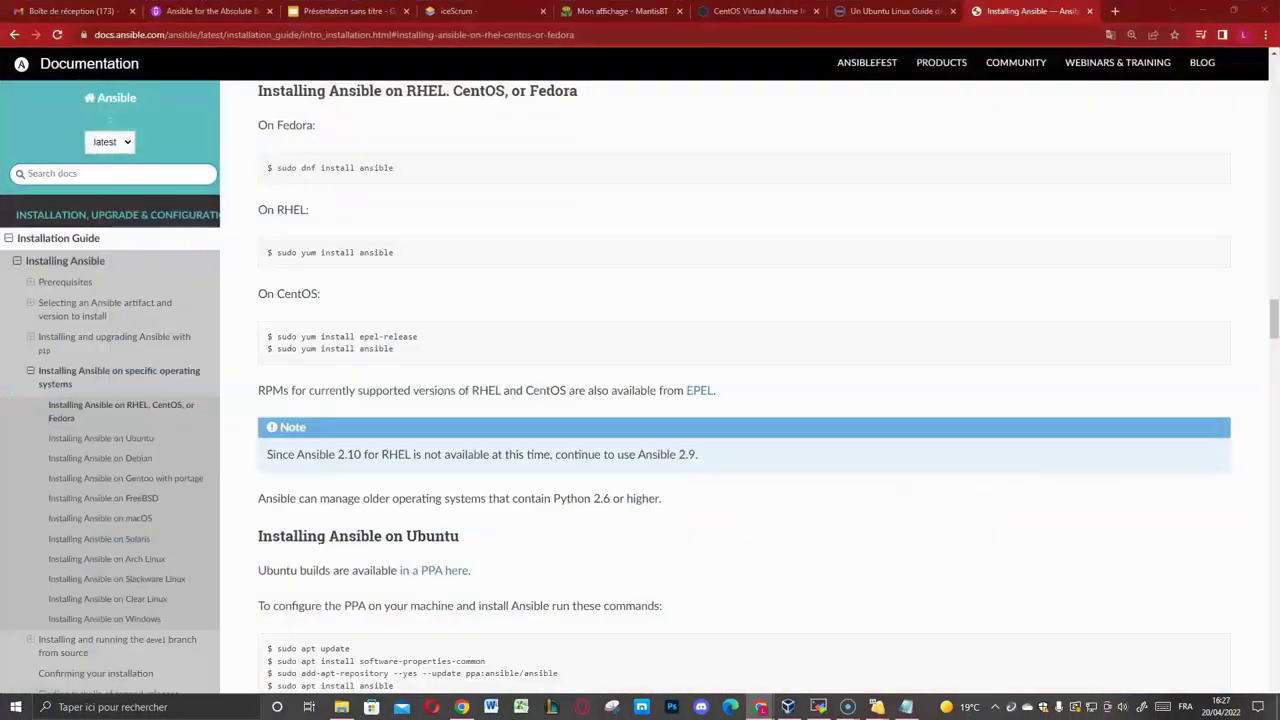
{"action": "scroll", "coordinate": [740, 400], "scroll_direction": "up", "scroll_amount": 8}
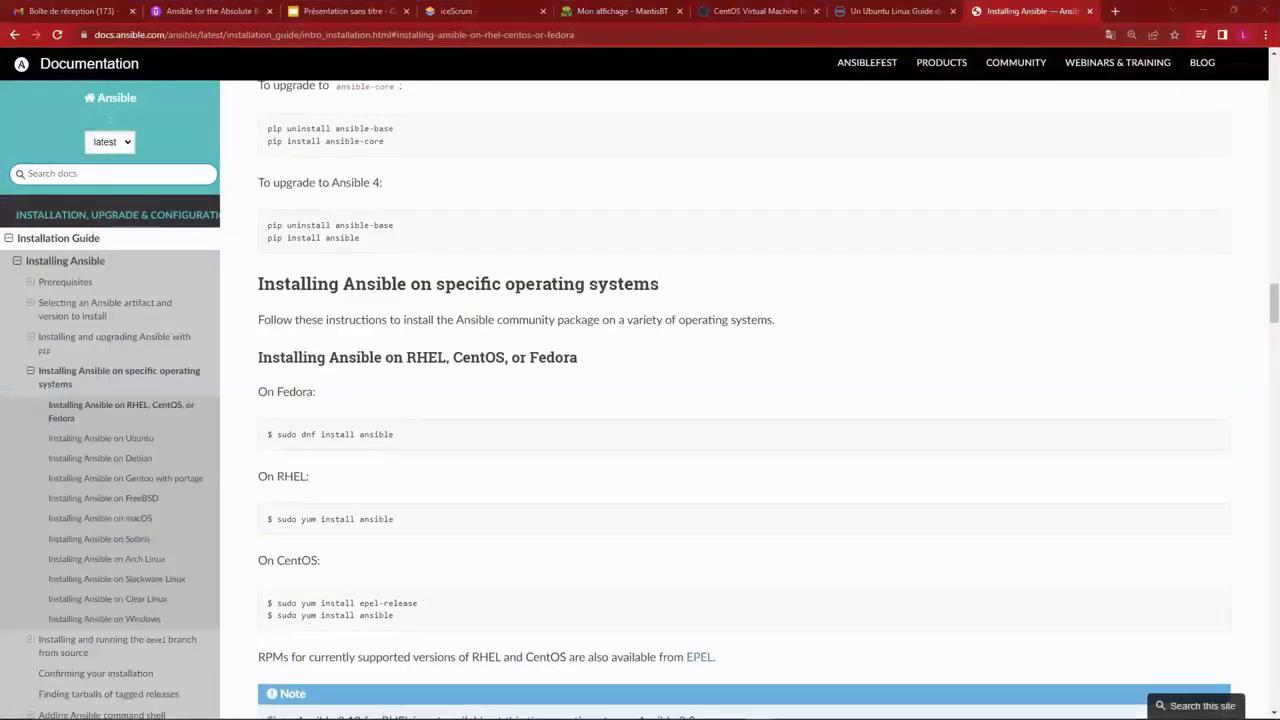
{"action": "scroll", "coordinate": [740, 400], "scroll_direction": "down", "scroll_amount": 6}
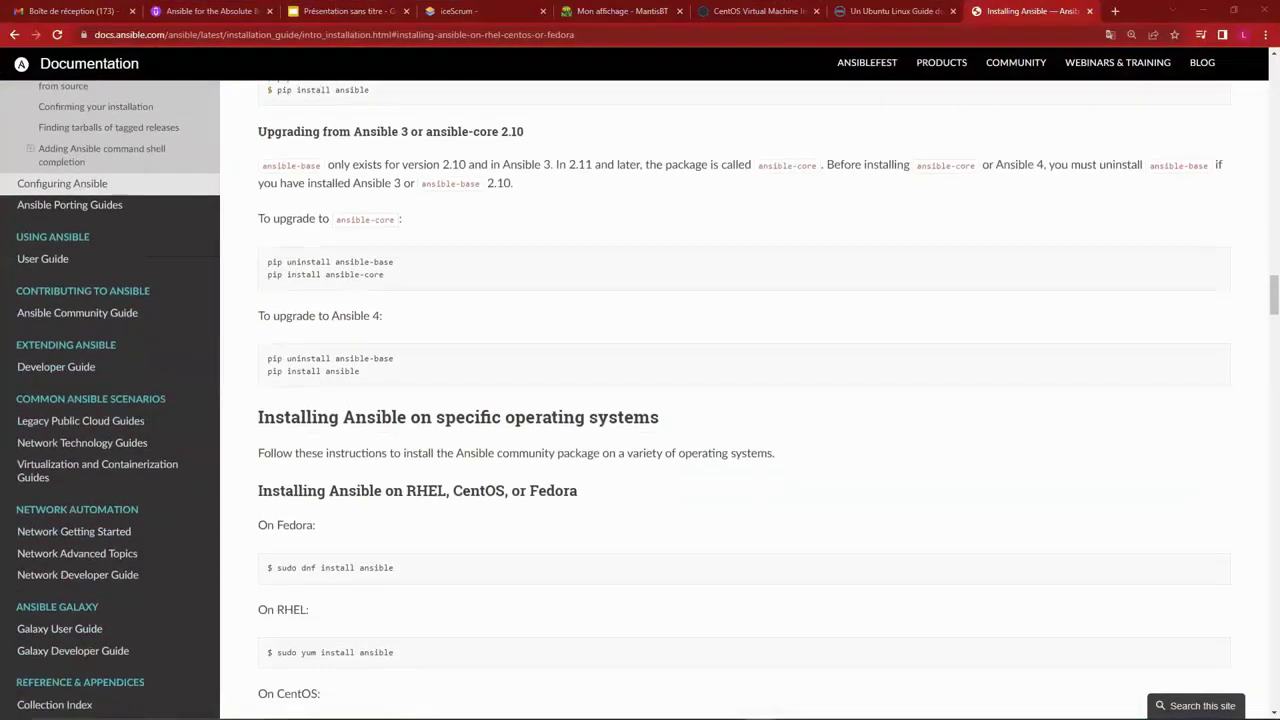
{"action": "scroll", "coordinate": [740, 400], "scroll_direction": "up", "scroll_amount": 8}
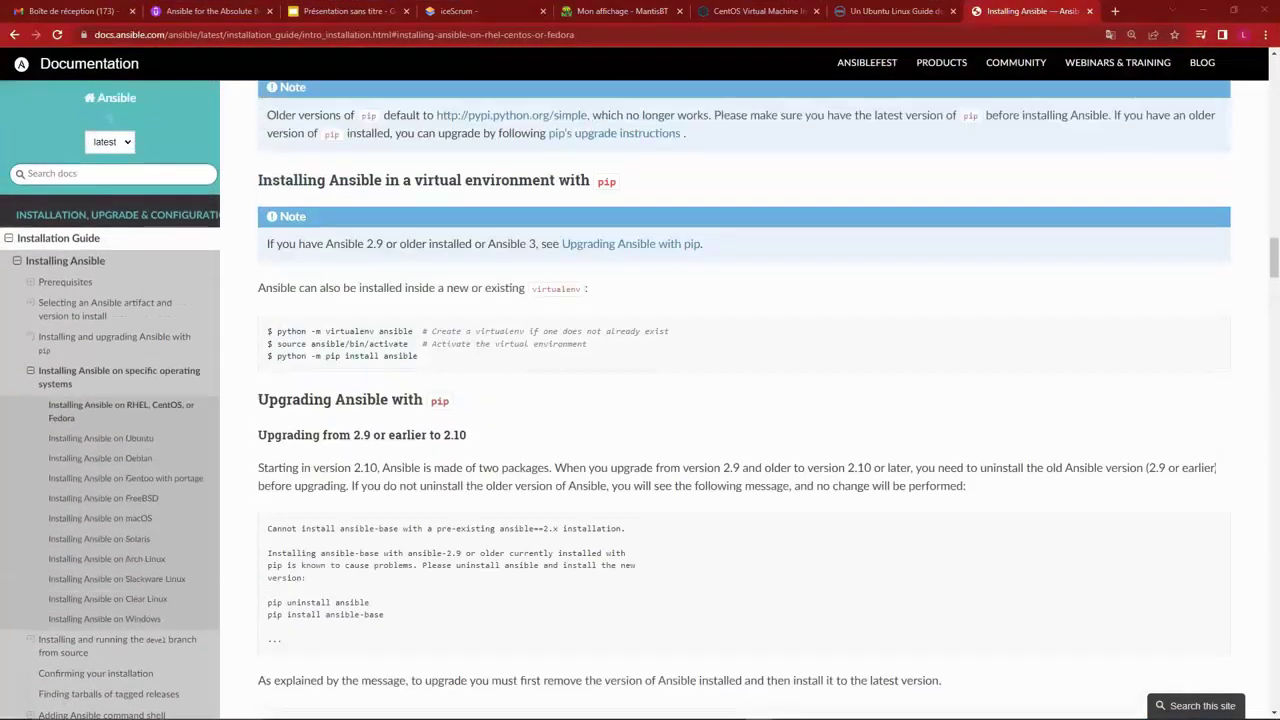
{"action": "scroll", "coordinate": [740, 400], "scroll_direction": "up", "scroll_amount": 7}
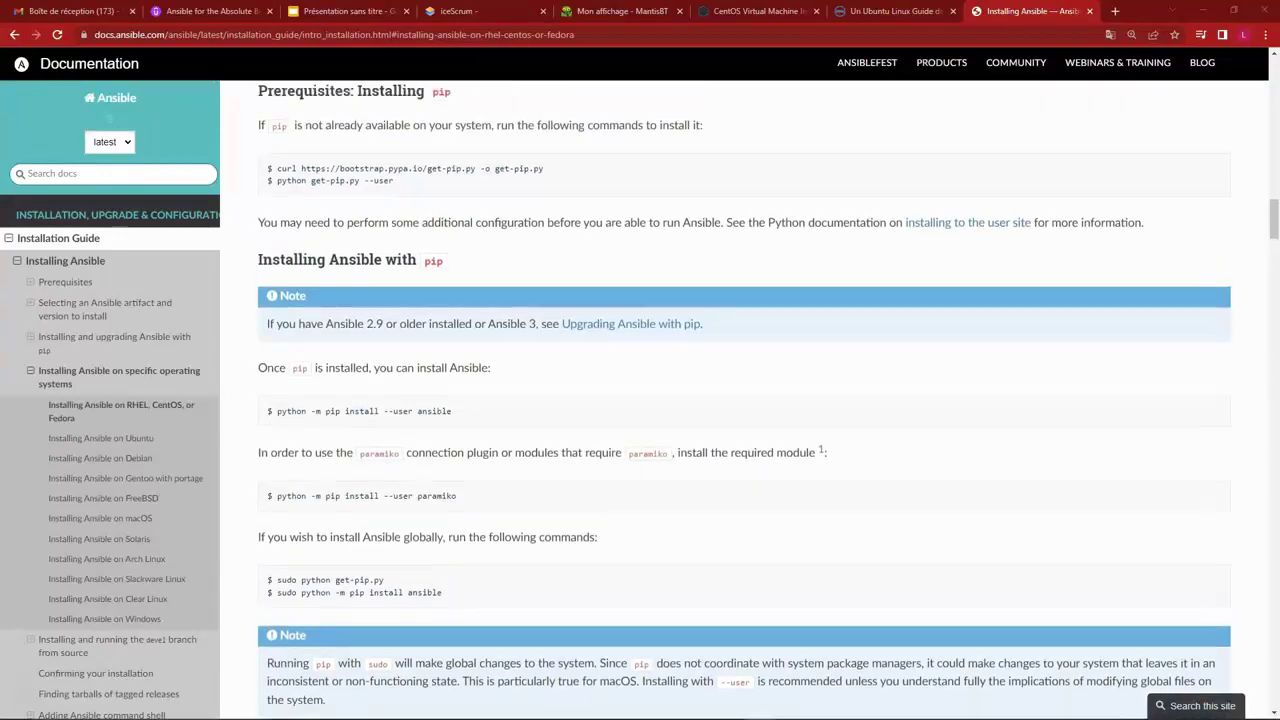
{"action": "scroll", "coordinate": [740, 400], "scroll_direction": "up", "scroll_amount": 11}
{"action": "scroll", "coordinate": [420, 525], "scroll_direction": "up", "scroll_amount": 10}
{"action": "scroll", "coordinate": [420, 525], "scroll_direction": "up", "scroll_amount": 4}
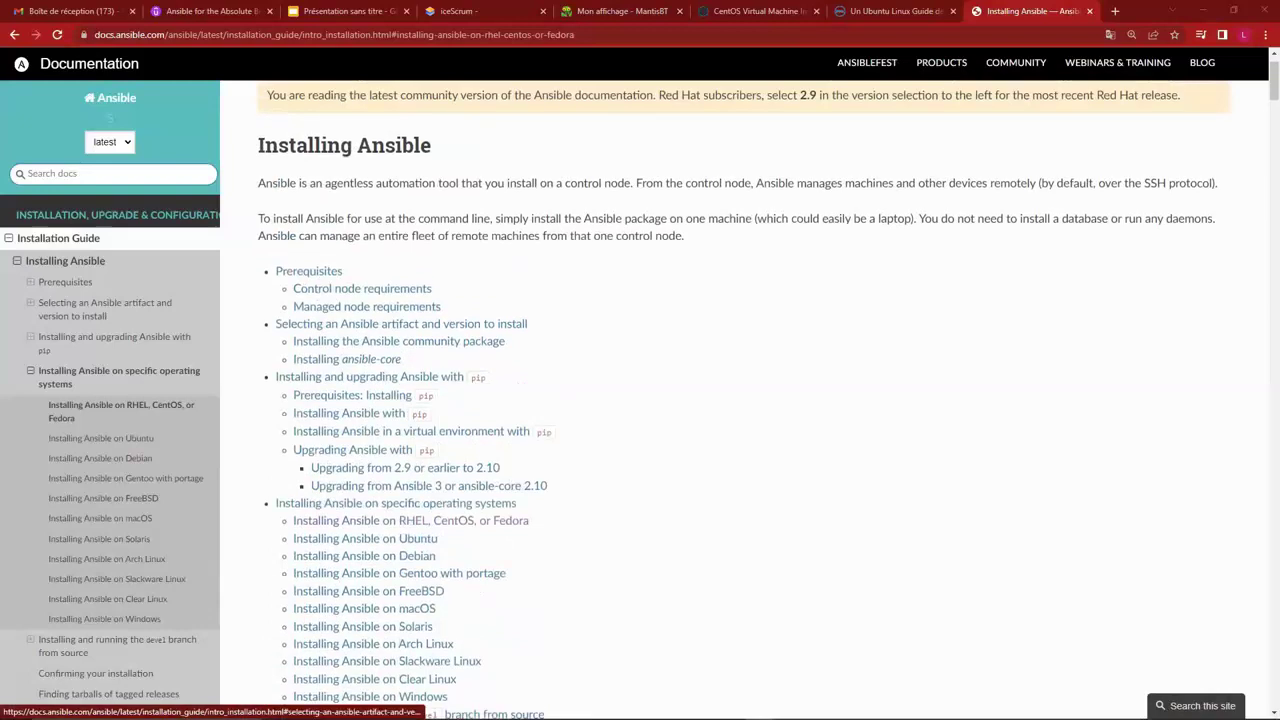
{"action": "left_click", "coordinate": [410, 500]}
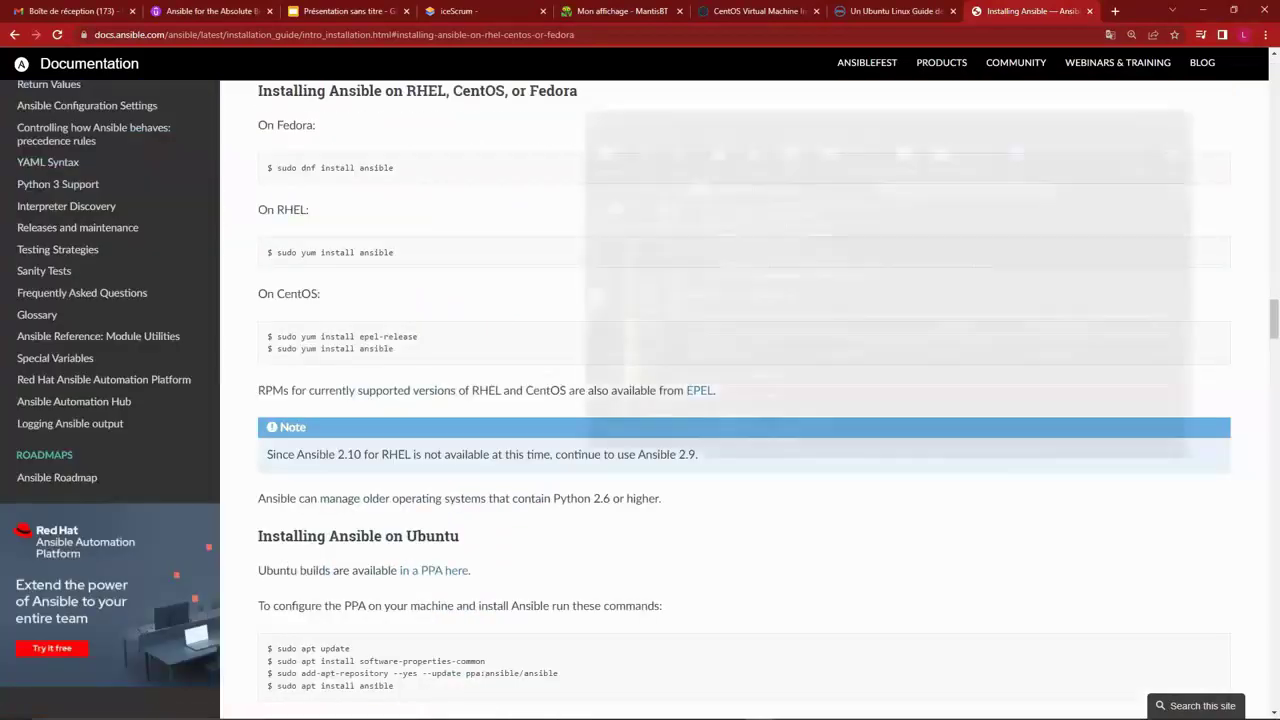
Install epel-release and Ansible via yum, answering y, then confirm ansible --version shows 2.9.27.
{"action": "left_click_drag", "start_coordinate": [277, 167], "coordinate": [393, 167]}
{"action": "key", "text": "alt+Tab"}
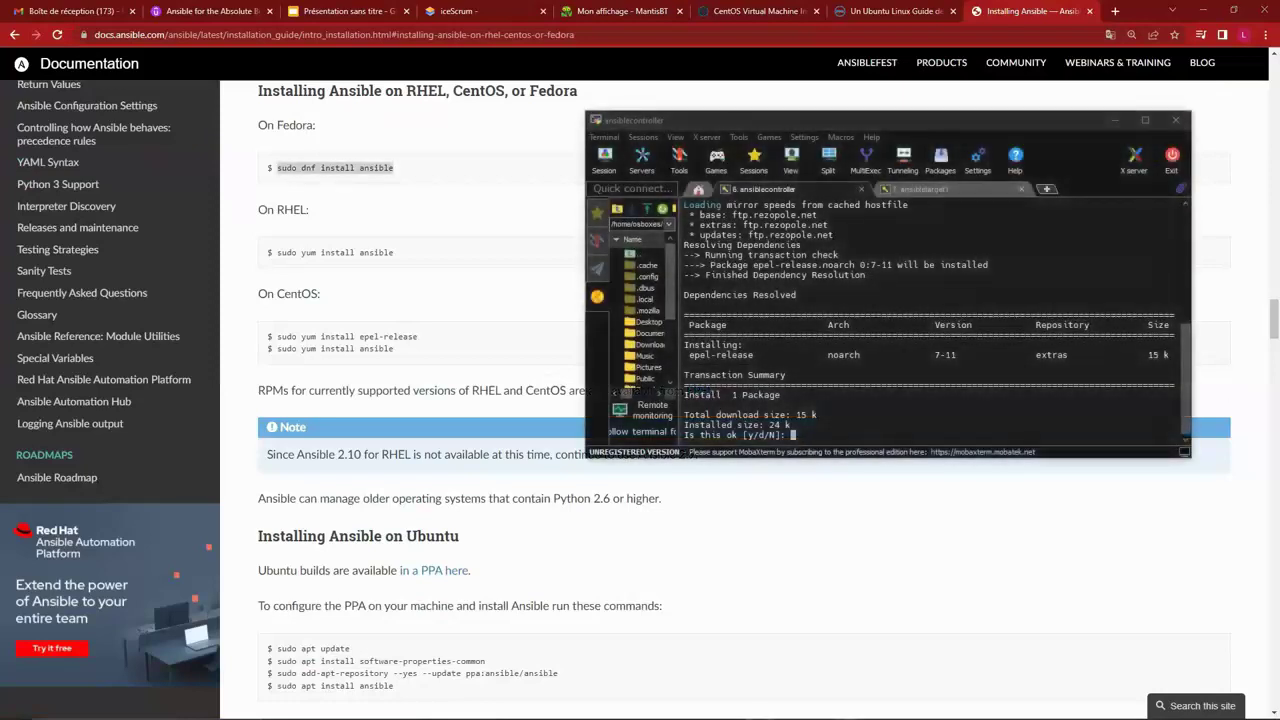
{"action": "type", "text": "y"}
{"action": "key", "text": "Return"}
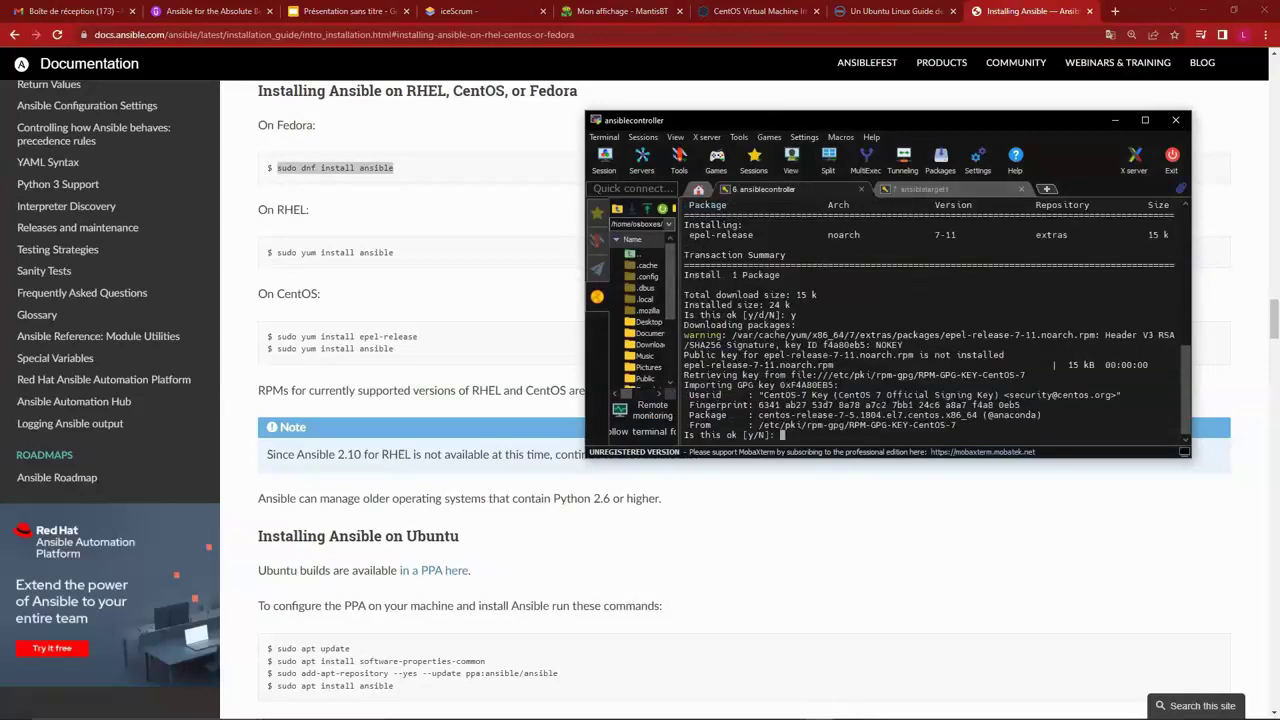
{"action": "type", "text": "y"}
{"action": "key", "text": "Return"}
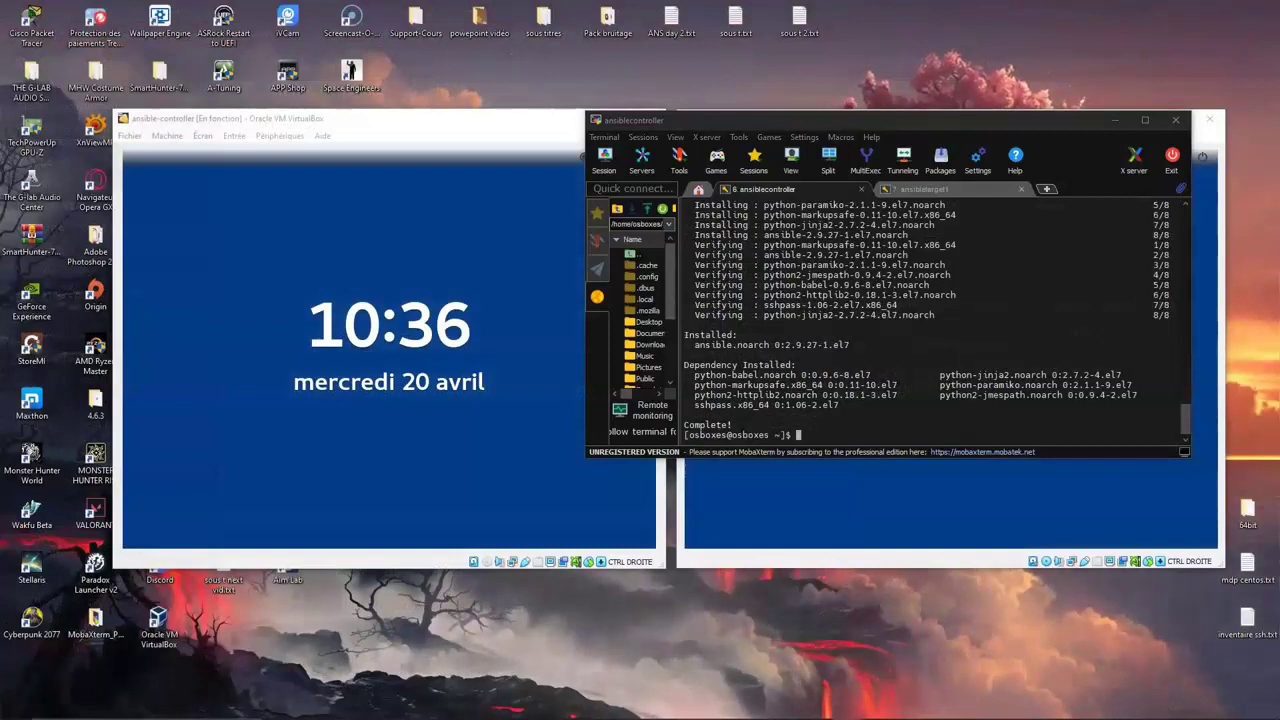
{"action": "type", "text": "ansible "}
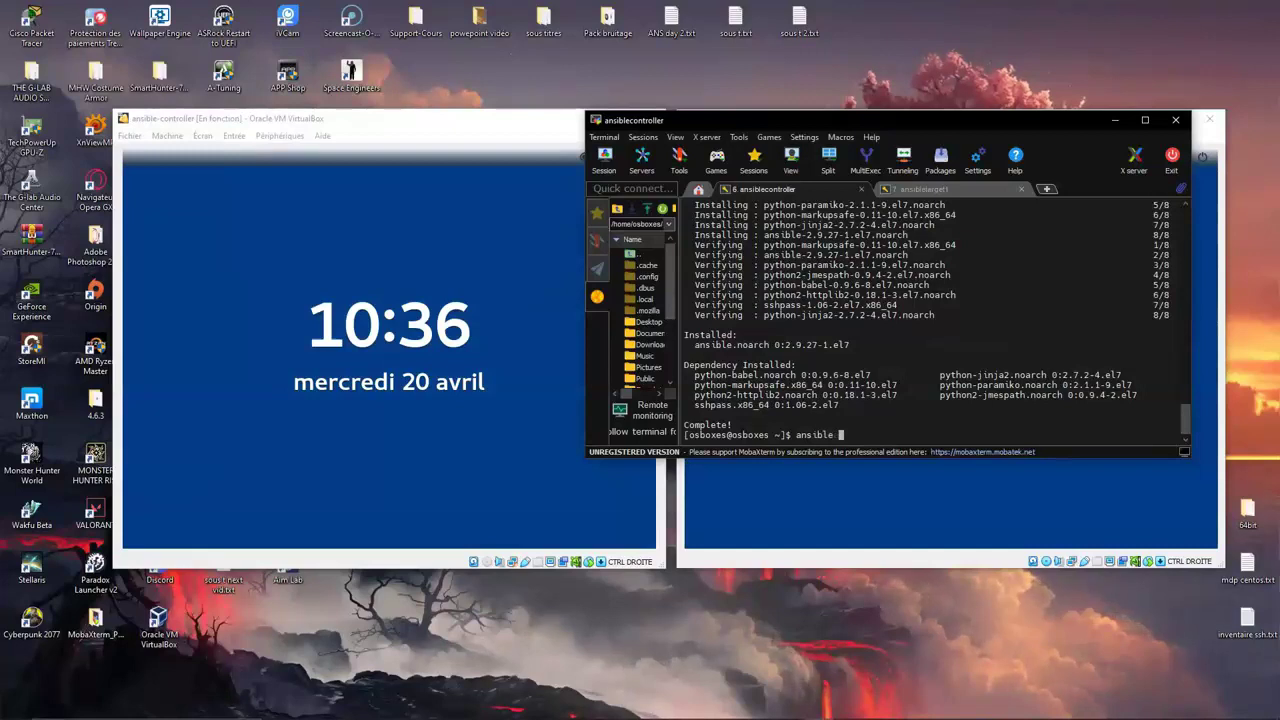
{"action": "type", "text": "--version"}
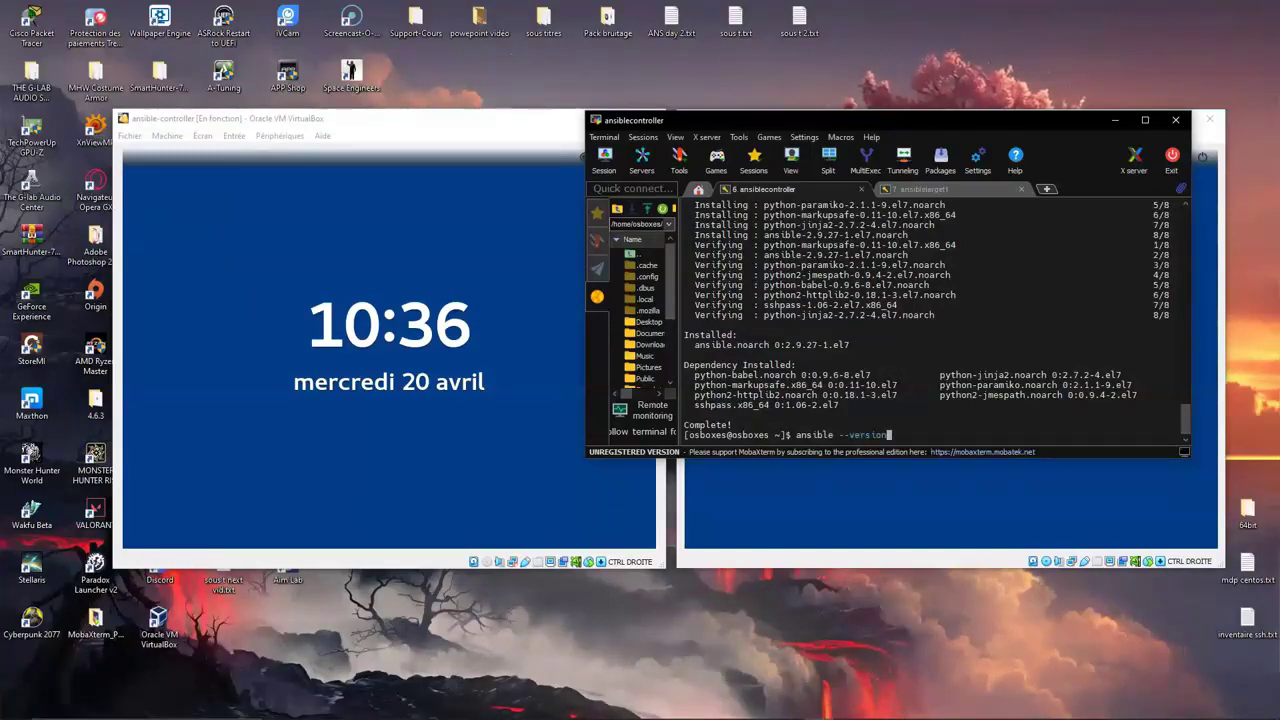
{"action": "key", "text": "Return"}
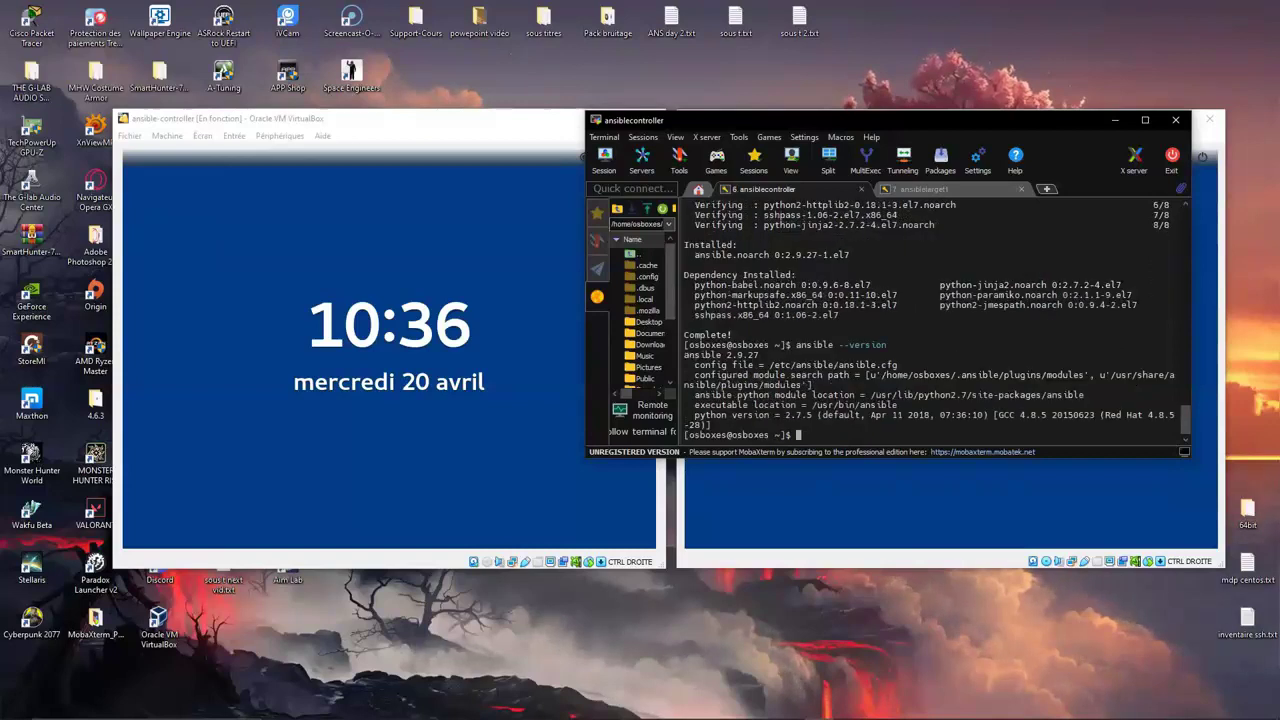
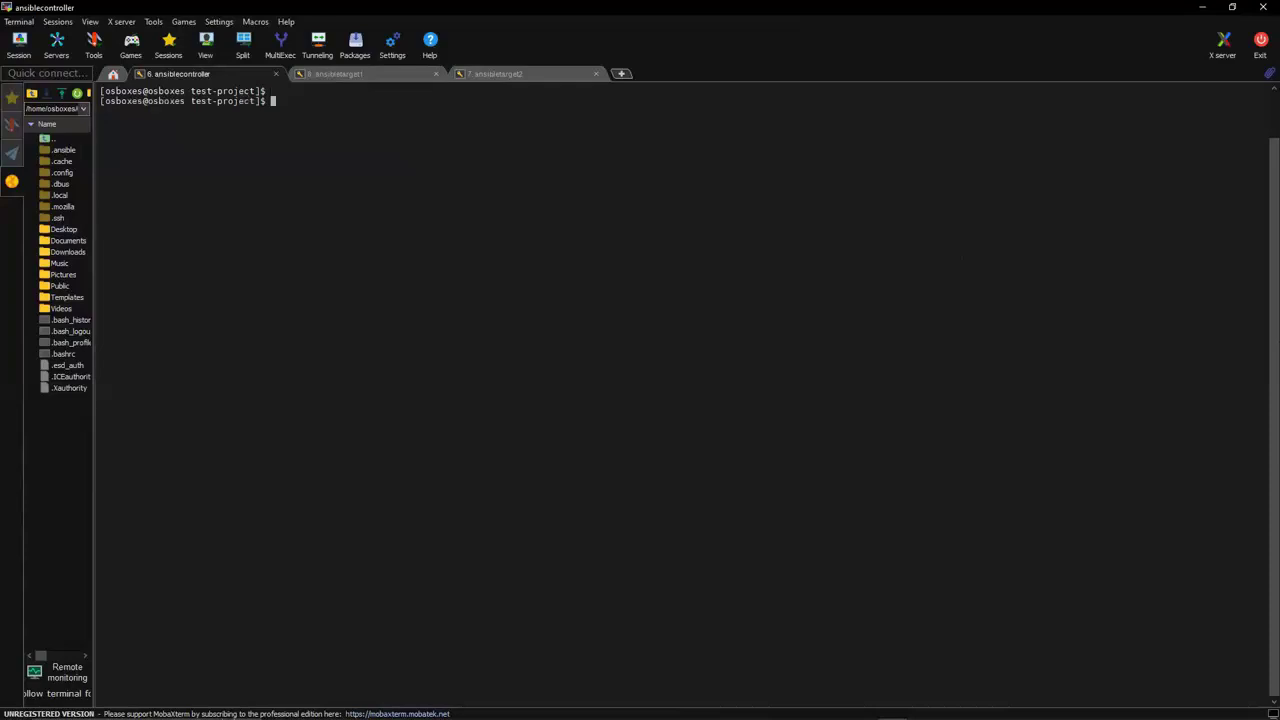
SSH from the controller into 192.168.1.48 and log in with its password.
{"action": "type", "text": "192.1"}
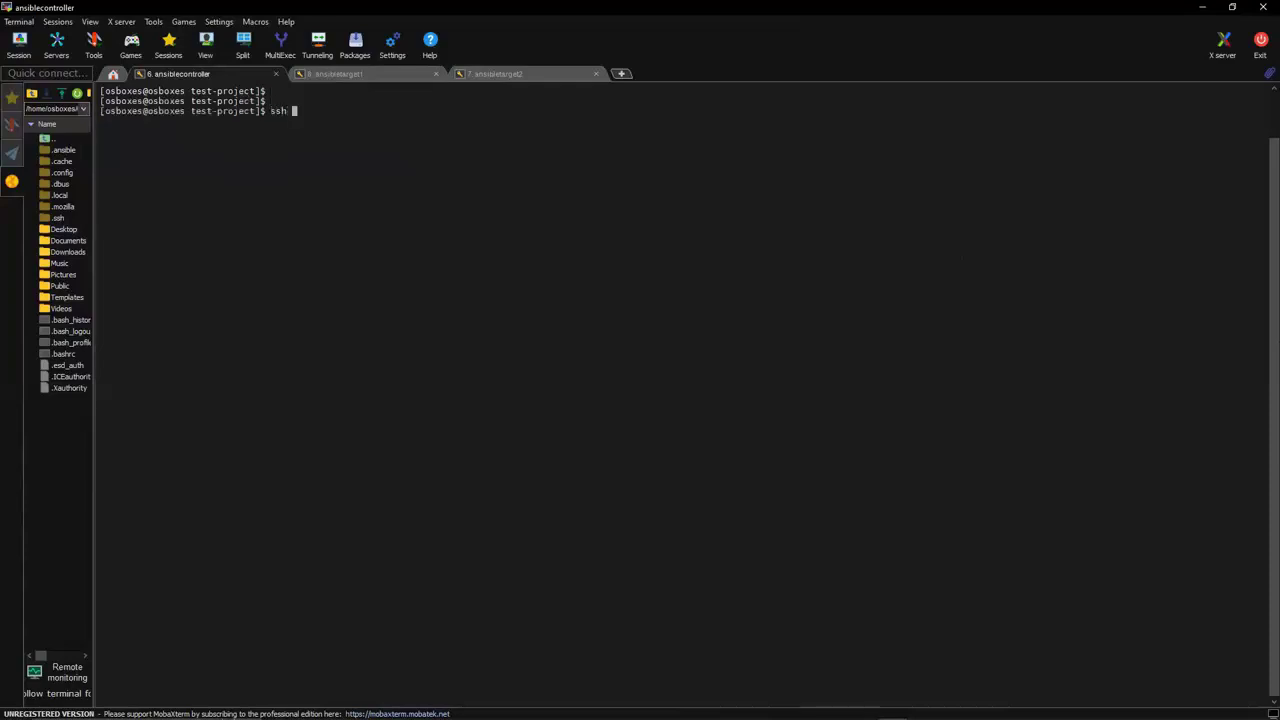
{"action": "type", "text": "68.1.48"}
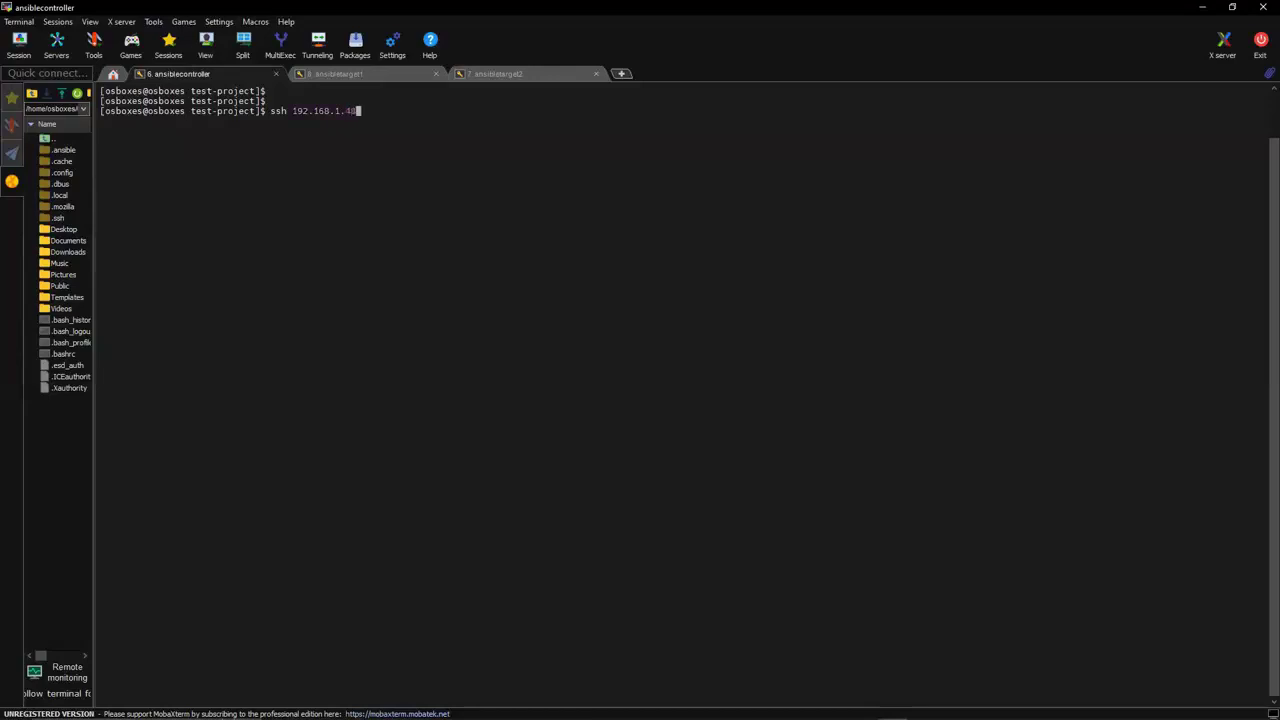
{"action": "key", "text": "Return"}
{"action": "key", "text": "Return"}
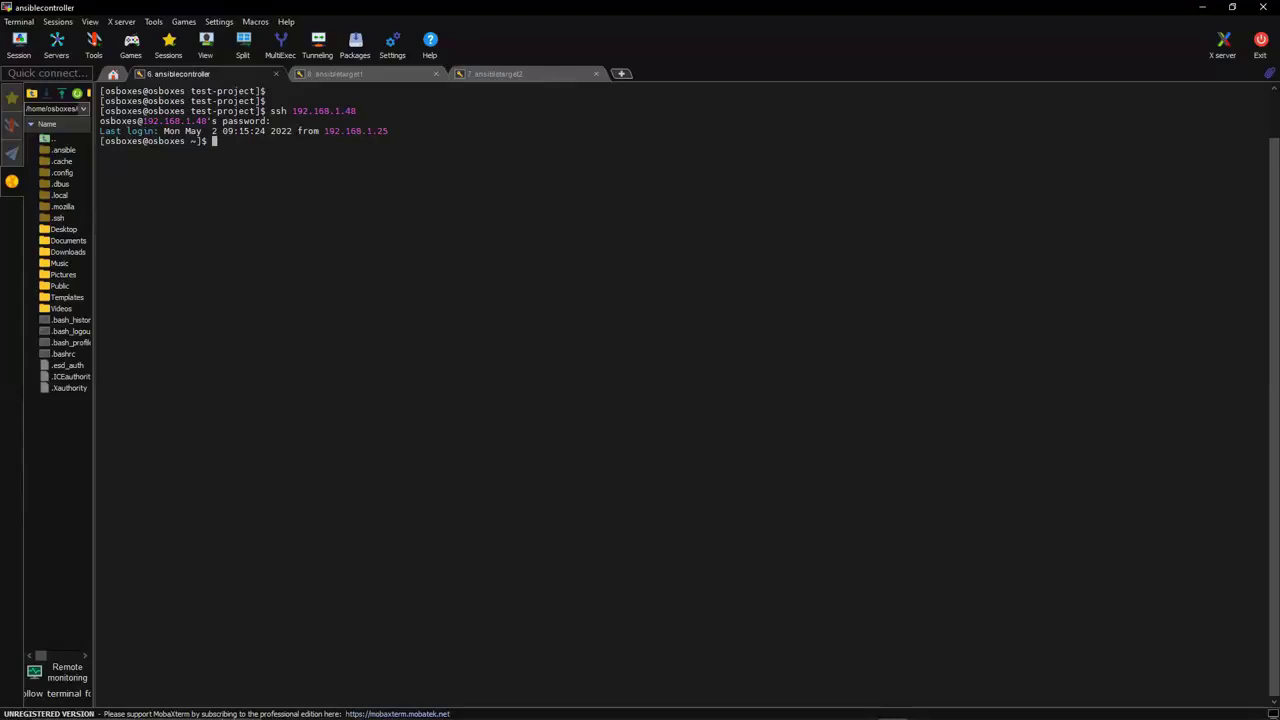
{"action": "key", "text": "Return"}
{"action": "key", "text": "Return"}
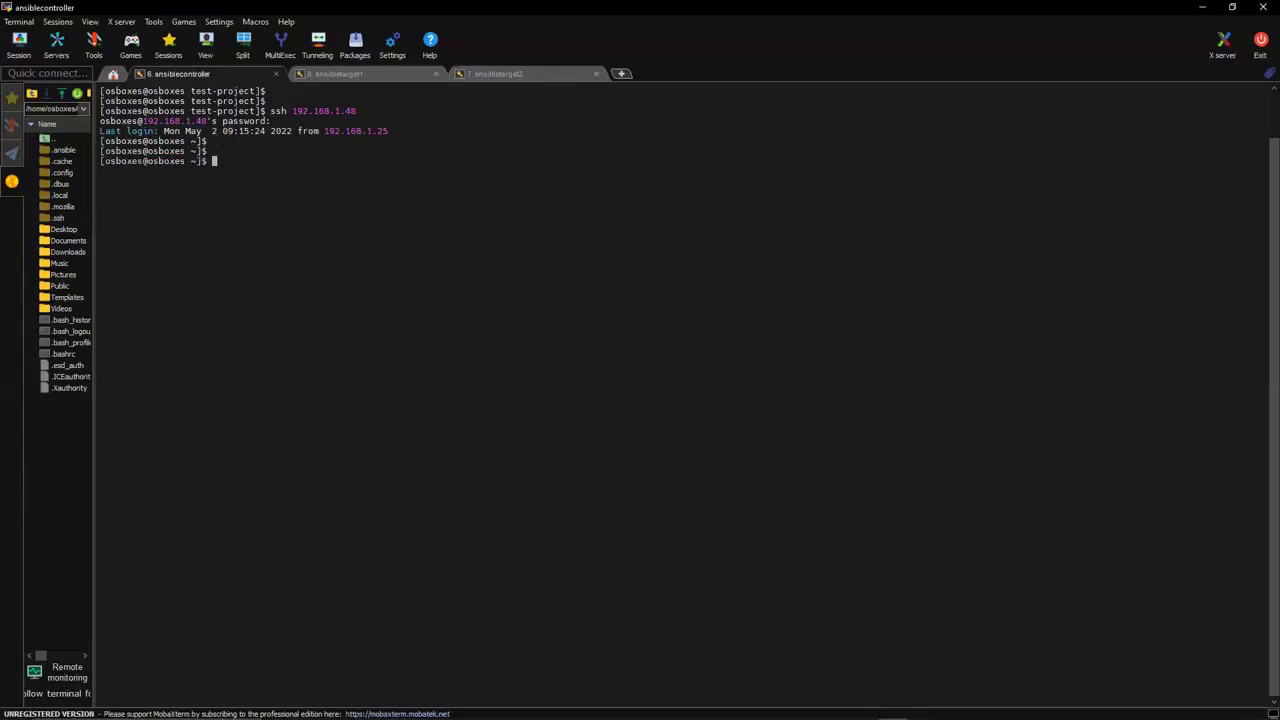
Log out of 192.168.1.48 with exit and clear the local terminal.
{"action": "type", "text": "exit"}
{"action": "key", "text": "Return"}
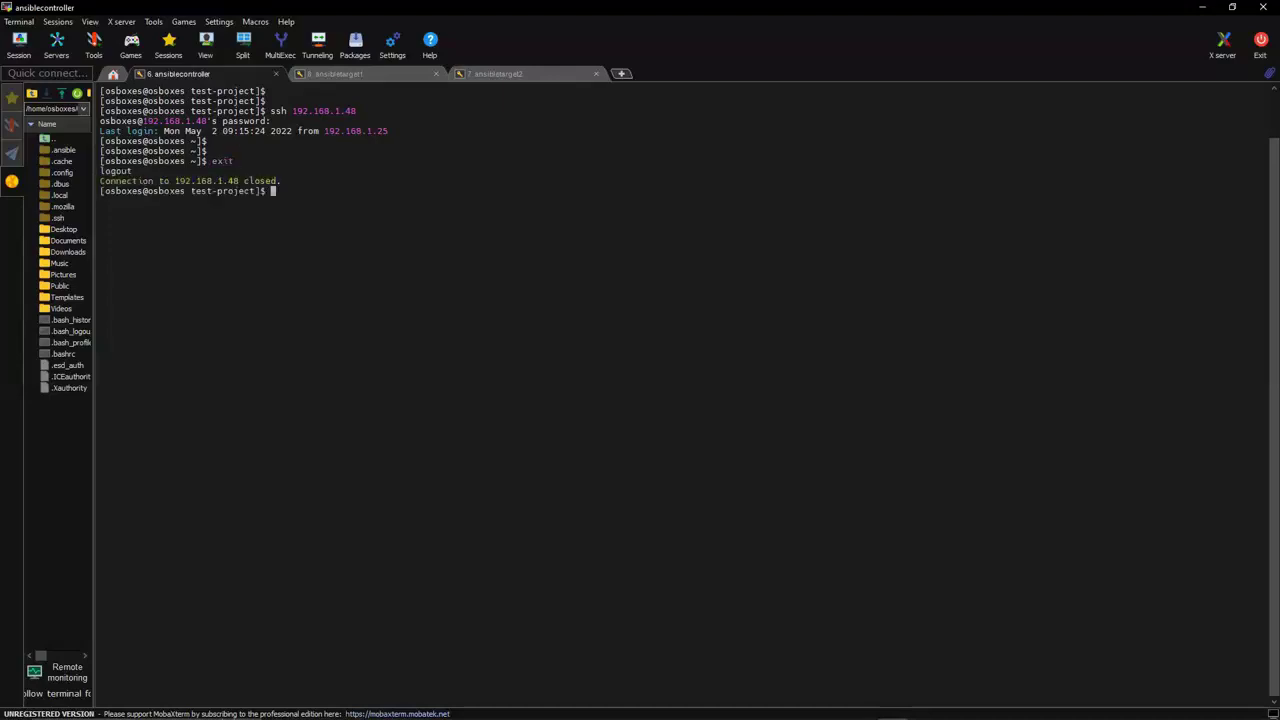
{"action": "key", "text": "Return"}
{"action": "key", "text": "Return"}
{"action": "type", "text": "clear"}
{"action": "key", "text": "Return"}
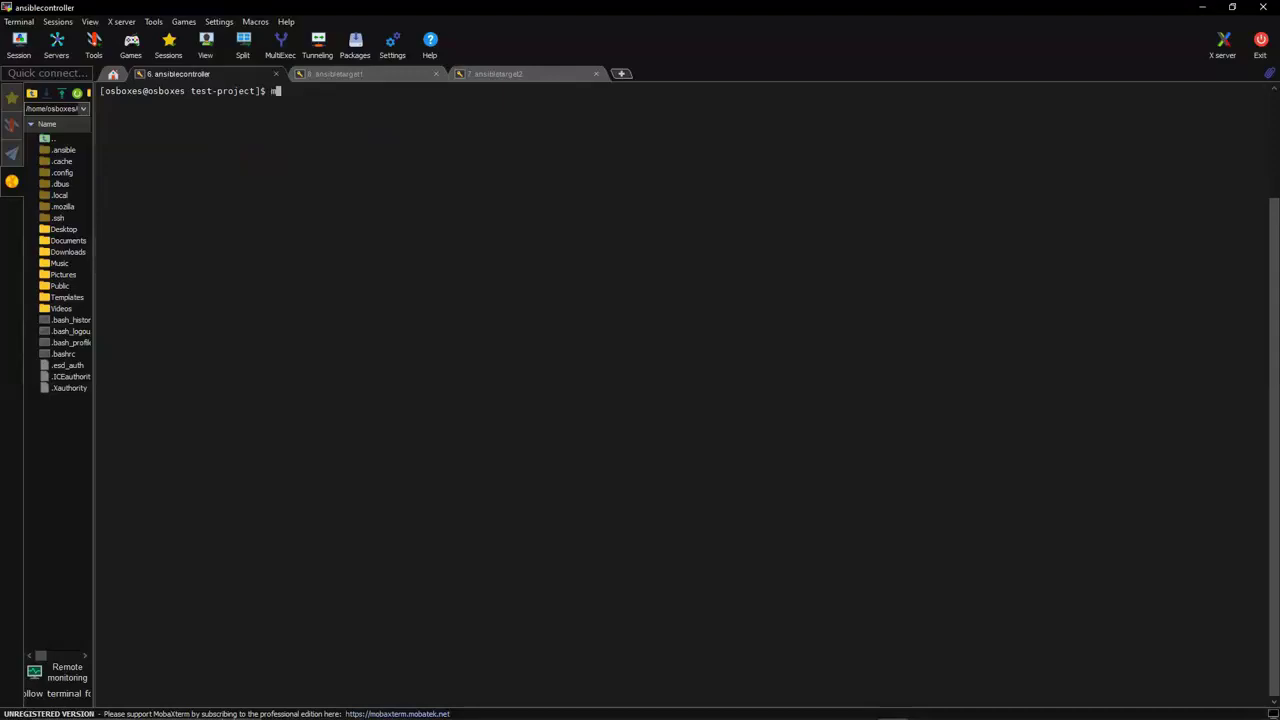
Create the test-project directory with mkdir.
{"action": "type", "text": "mkdir test-project"}
{"action": "key", "text": "Return"}
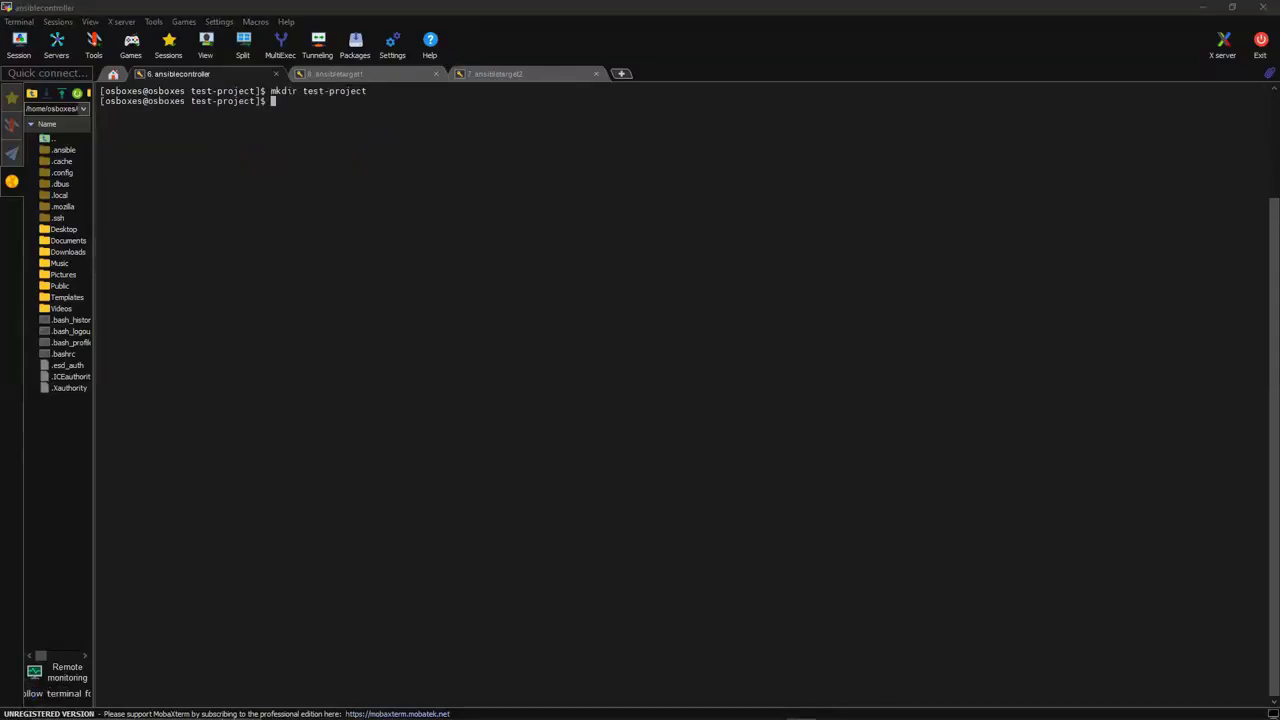
{"action": "scroll", "coordinate": [680, 400], "scroll_direction": "up", "scroll_amount": 1}
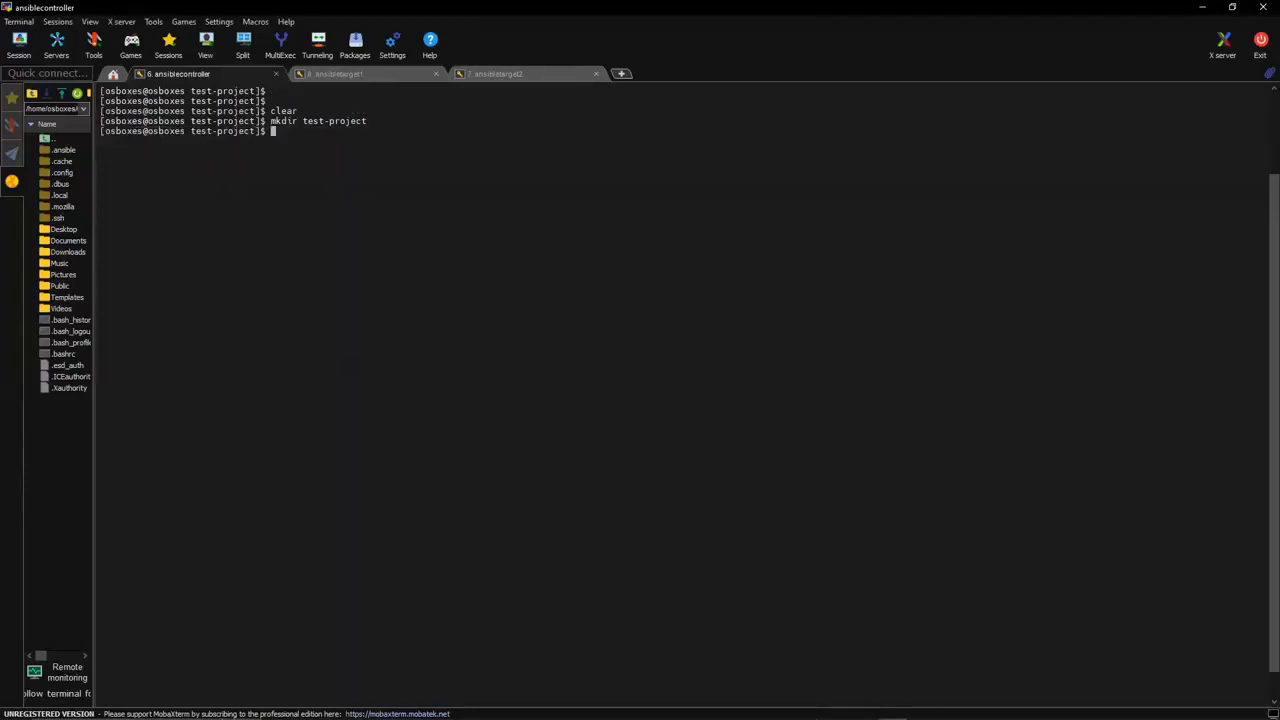
{"action": "scroll", "coordinate": [680, 400], "scroll_direction": "down", "scroll_amount": 1}
Write inventory.txt containing the target1 line for 192.168.1.48 with its SSH password, then clear the screen.
{"action": "type", "text": "cat"}
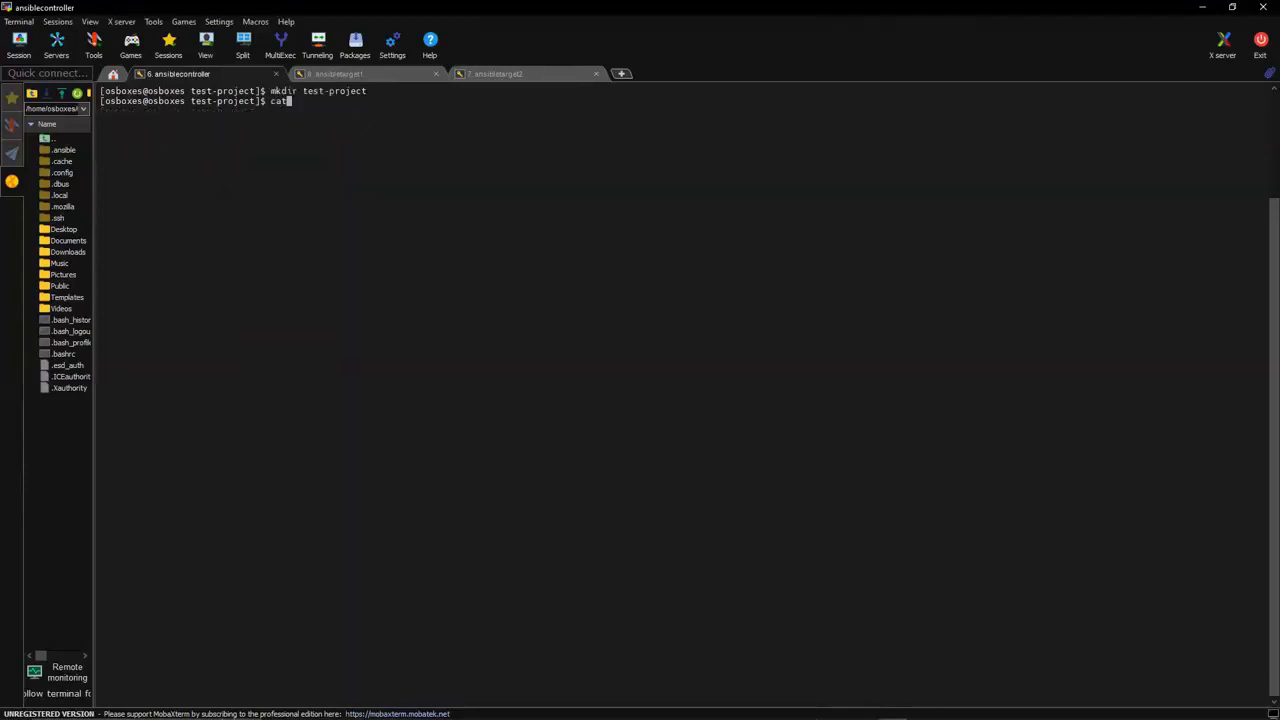
{"action": "type", "text": " > inventory.txt"}
{"action": "key", "text": "Return"}
{"action": "type", "text": "target1 ansible_host=192.168.1.48 ansible_ssh_pass=osboxes.org"}
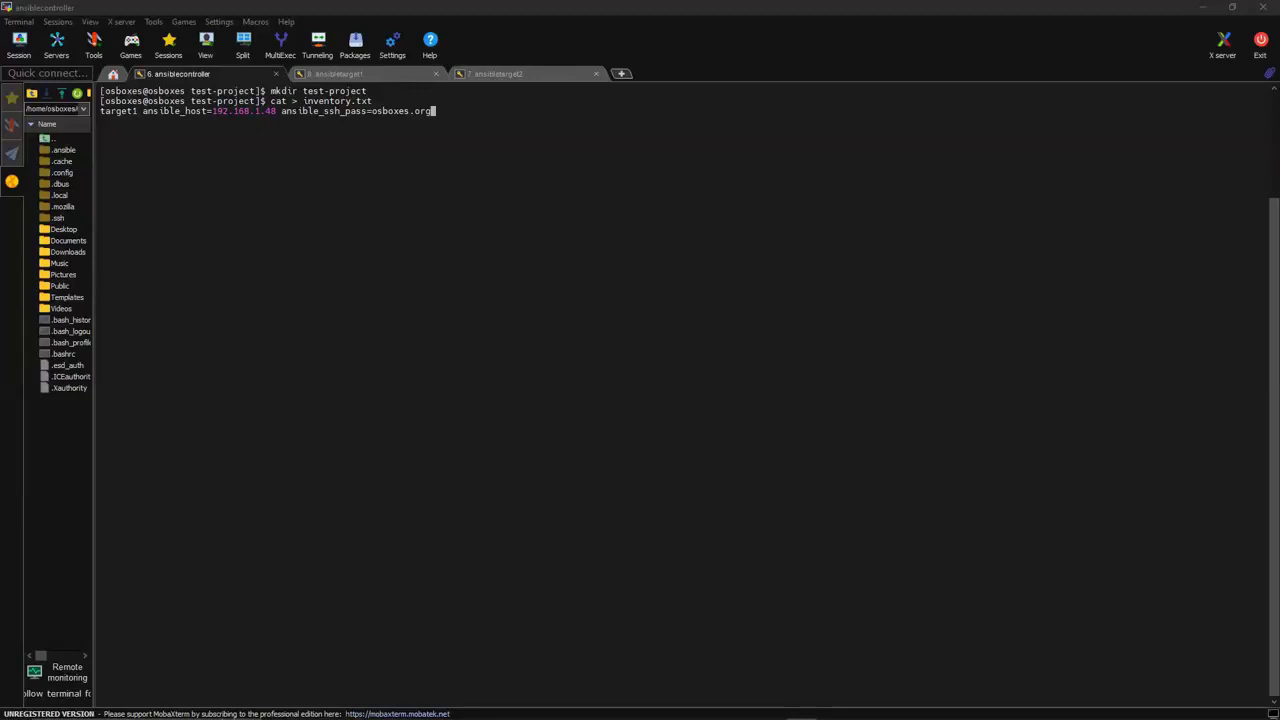
{"action": "key", "text": "ctrl+c"}
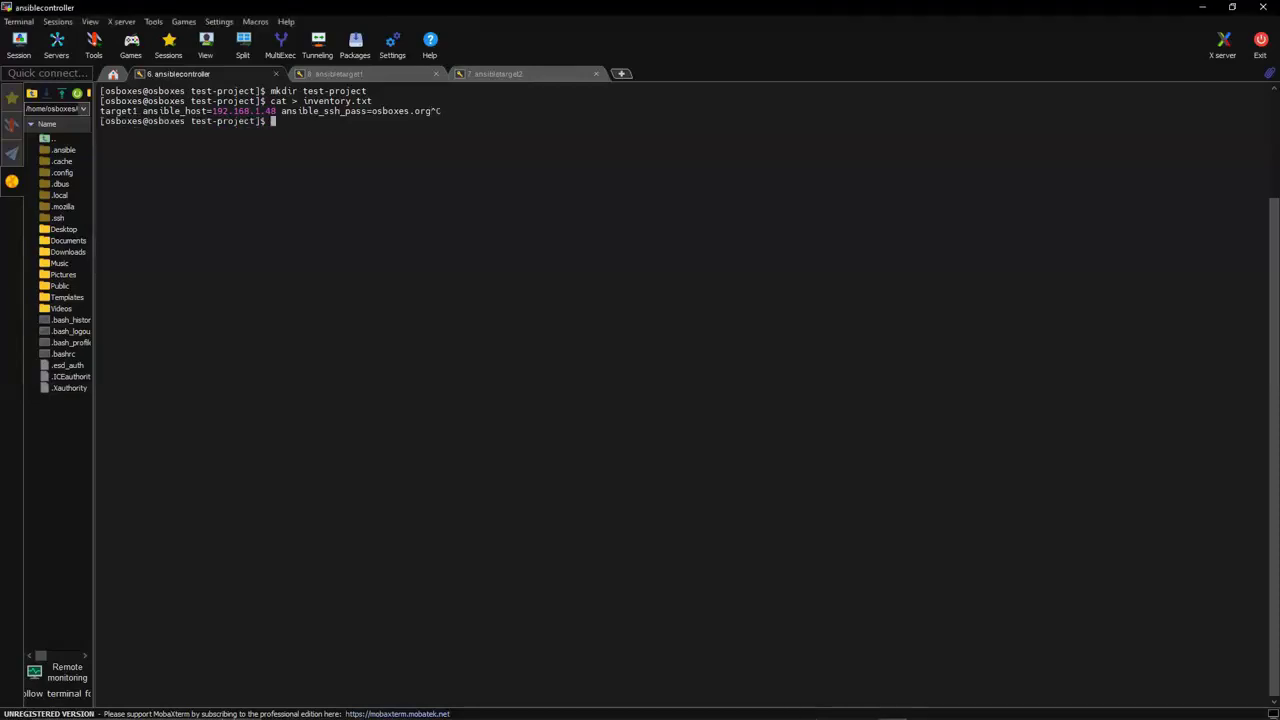
{"action": "key", "text": "ctrl+l"}
Display the contents of inventory.txt with cat.
{"action": "type", "text": "cat in"}
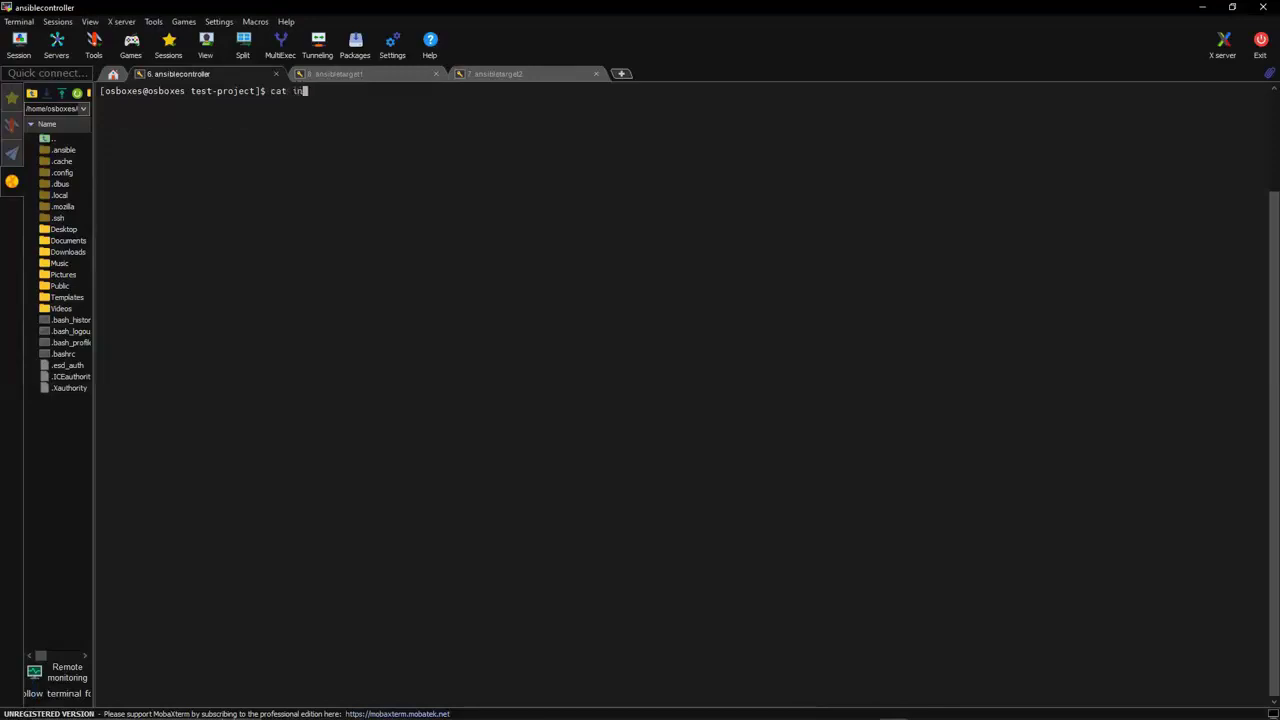
{"action": "type", "text": "ventory.txt"}
{"action": "key", "text": "Return"}
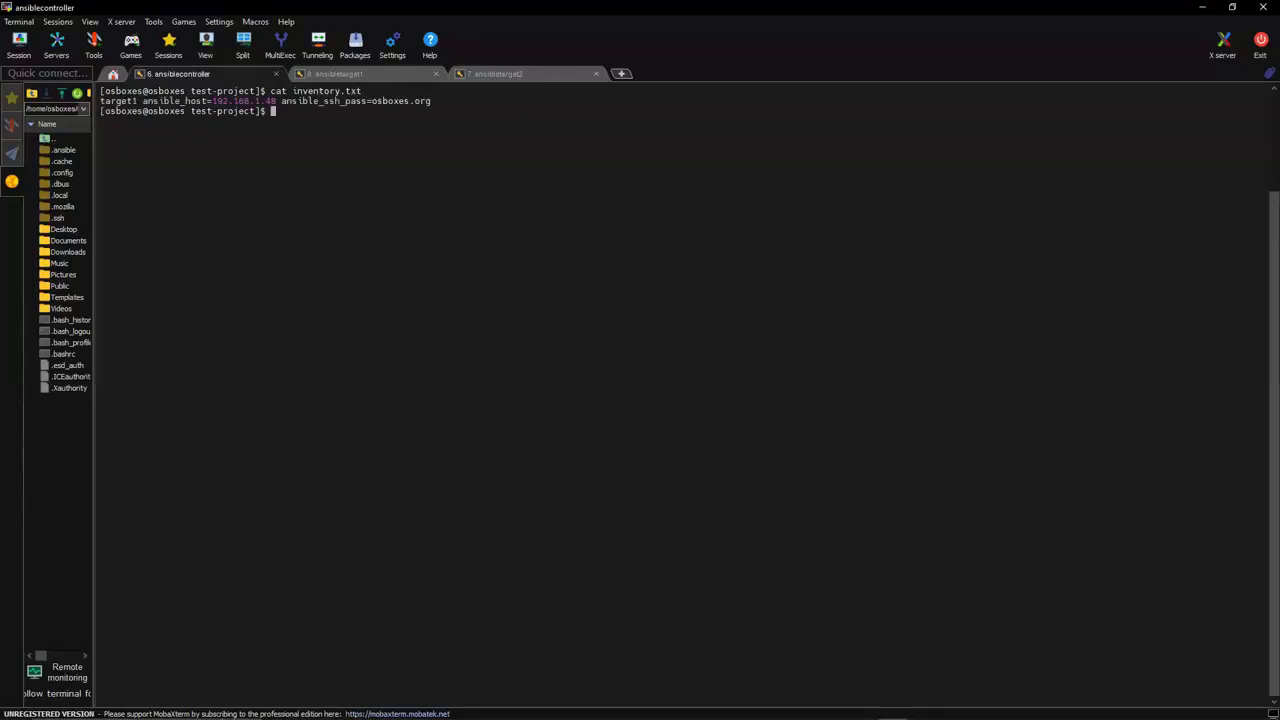
{"action": "key", "text": "Return"}
{"action": "key", "text": "Return"}
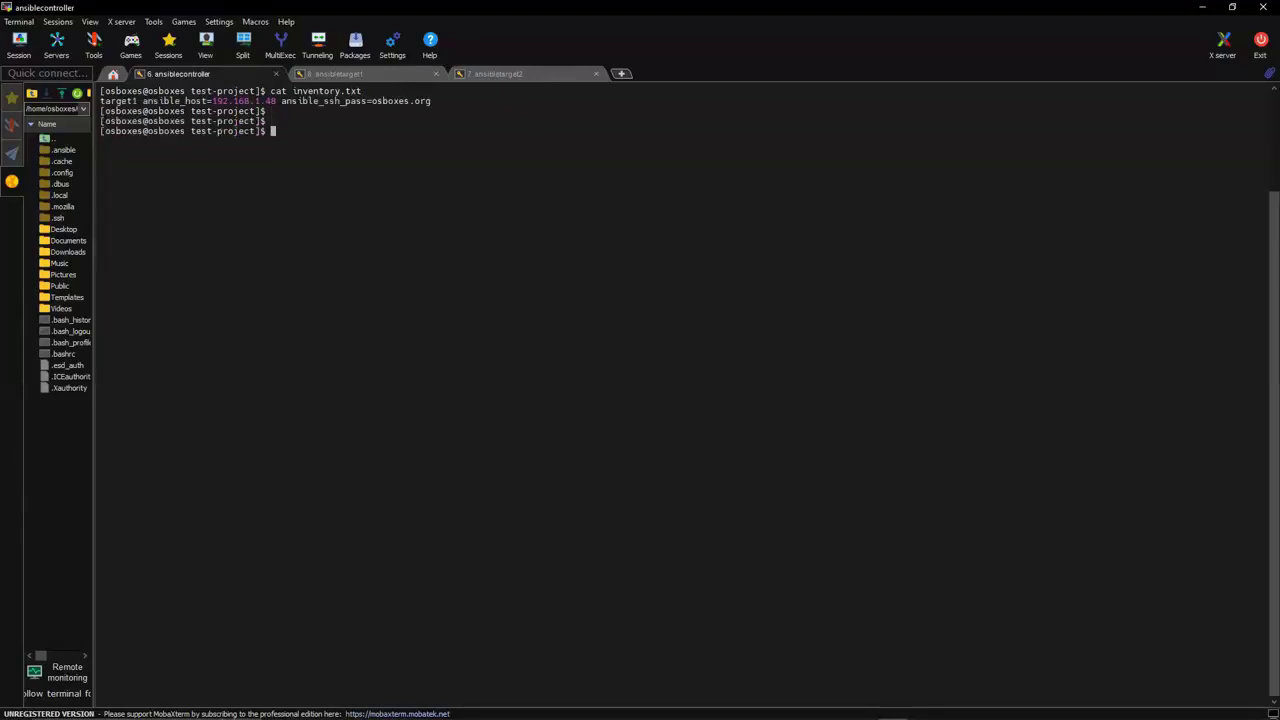
{"action": "key", "text": "ctrl+c"}
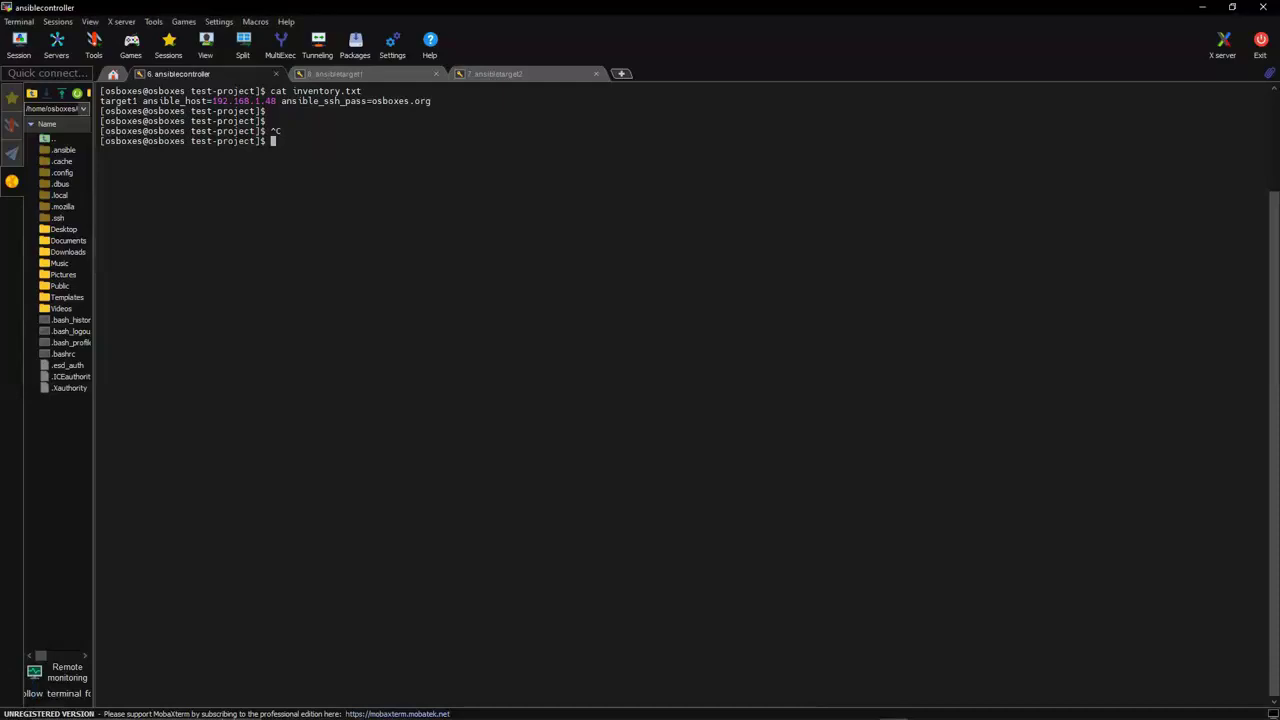
Run 'ansible target1 -m ping -i inventory.txt', get SUCCESS with pong, then clear.
{"action": "type", "text": "ansible target1 -m ping -i inv"}
{"action": "key", "text": "BackSpace"}
{"action": "key", "text": "BackSpace"}
{"action": "key", "text": "BackSpace"}
{"action": "key", "text": "BackSpace"}
{"action": "type", "text": "inv"}
{"action": "key", "text": "Tab"}
{"action": "key", "text": "Return"}
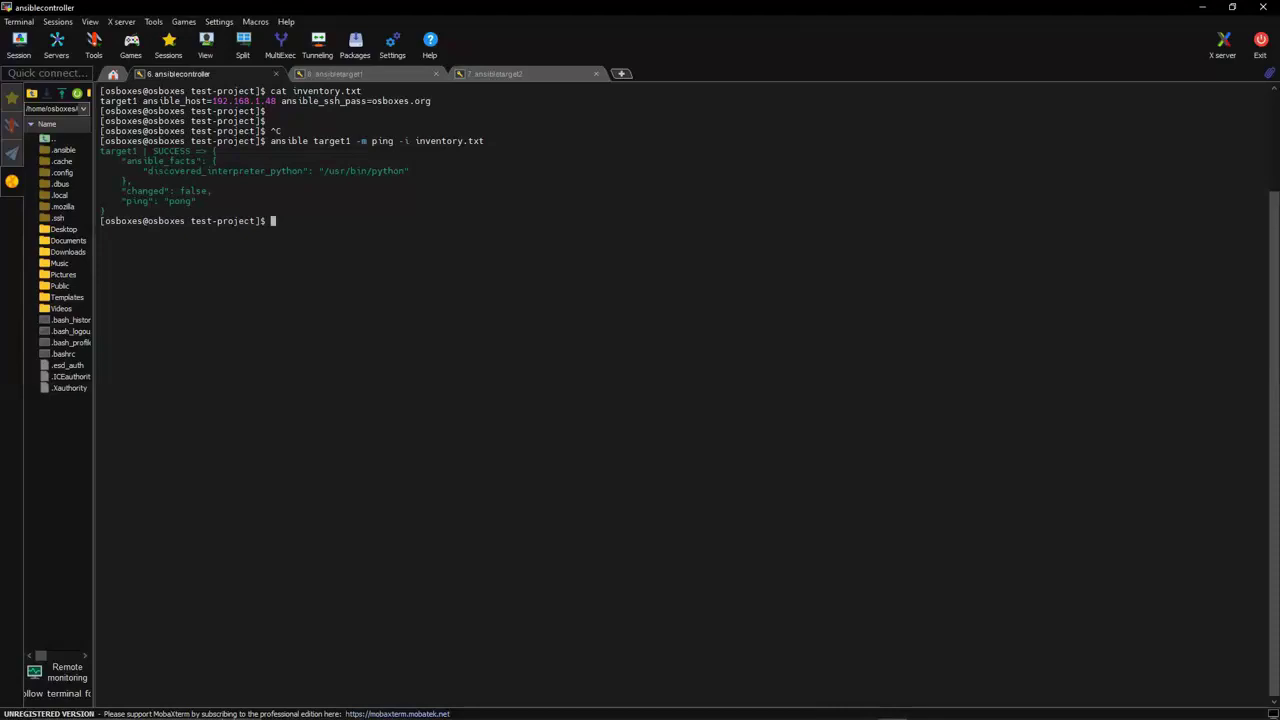
{"action": "key", "text": "Return"}
{"action": "type", "text": "clear"}
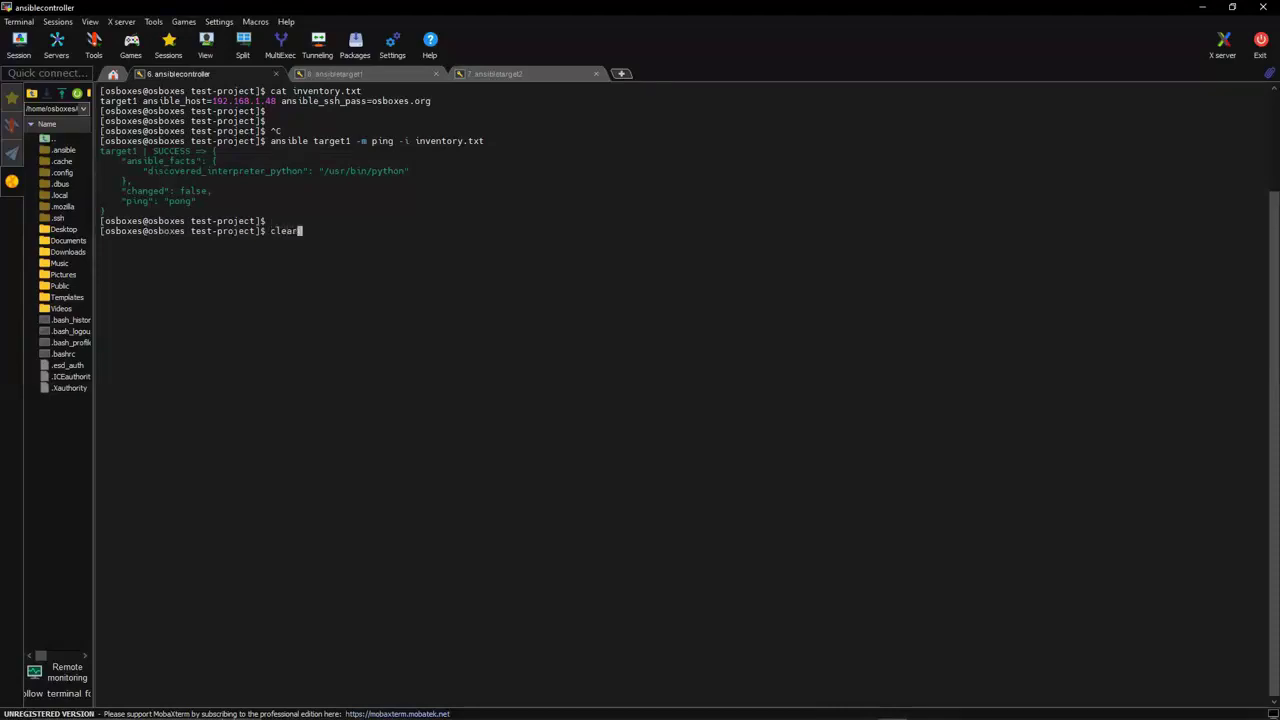
{"action": "key", "text": "Return"}
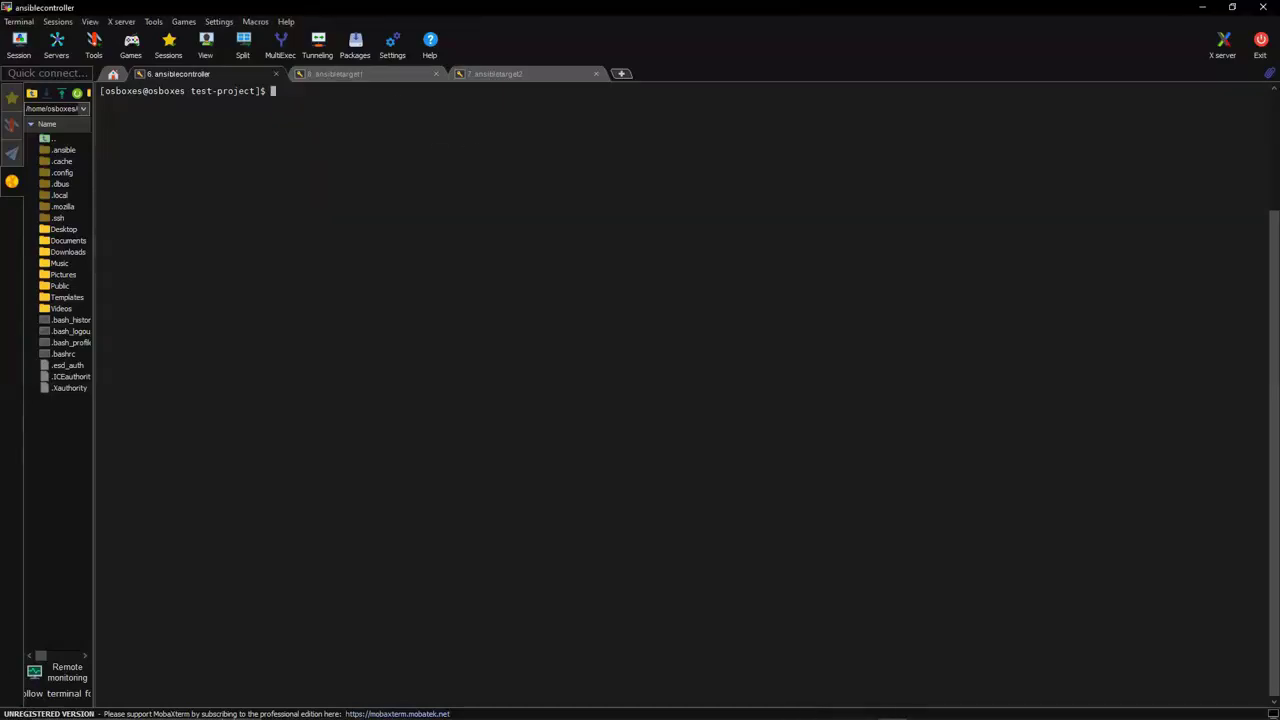
List the project files and review inventory.txt in vi, which now includes target2 at 192.168.1.19.
{"action": "type", "text": "ls"}
{"action": "key", "text": "Return"}
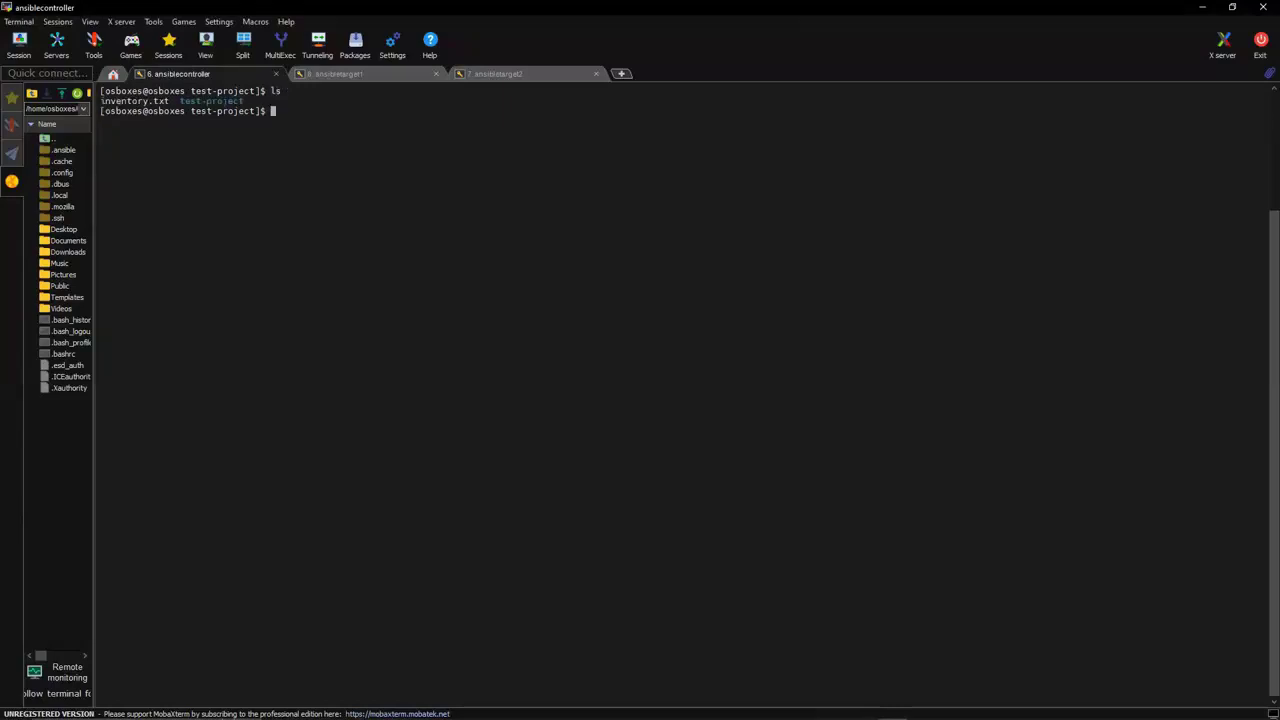
{"action": "type", "text": "vi inventory.txt"}
{"action": "key", "text": "Return"}
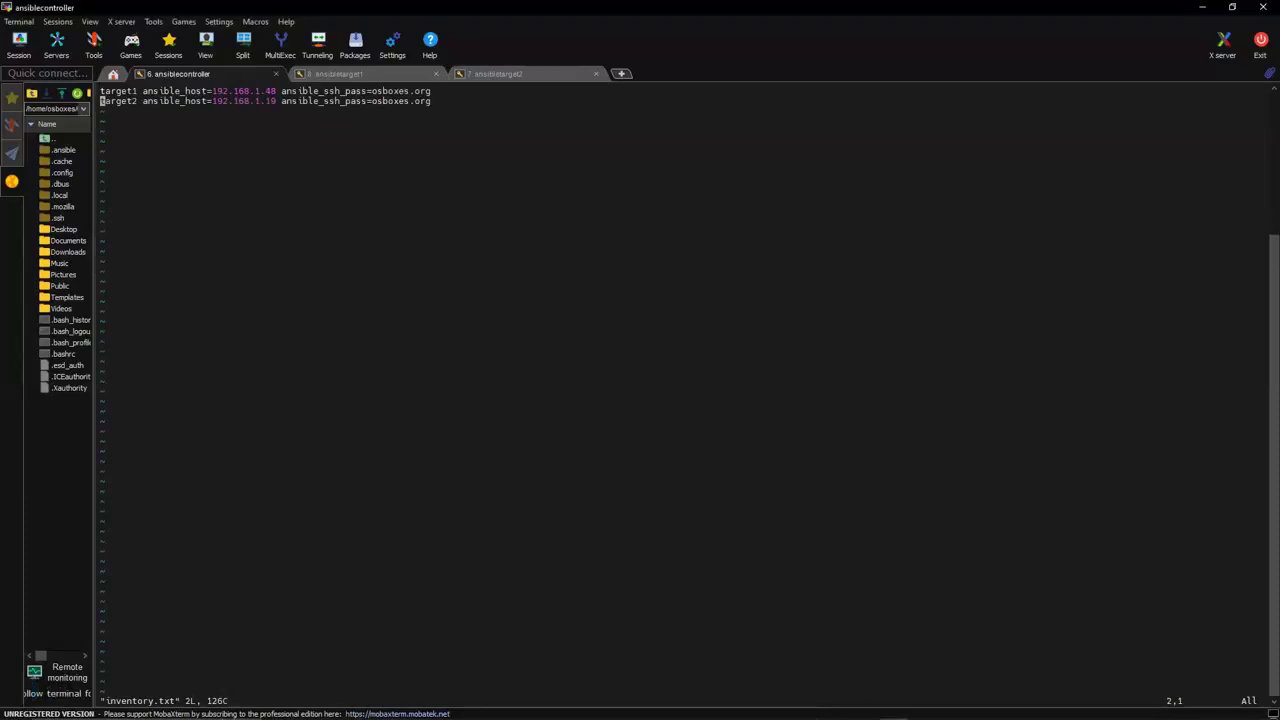
{"action": "type", "text": ":wq"}
{"action": "key", "text": "Return"}
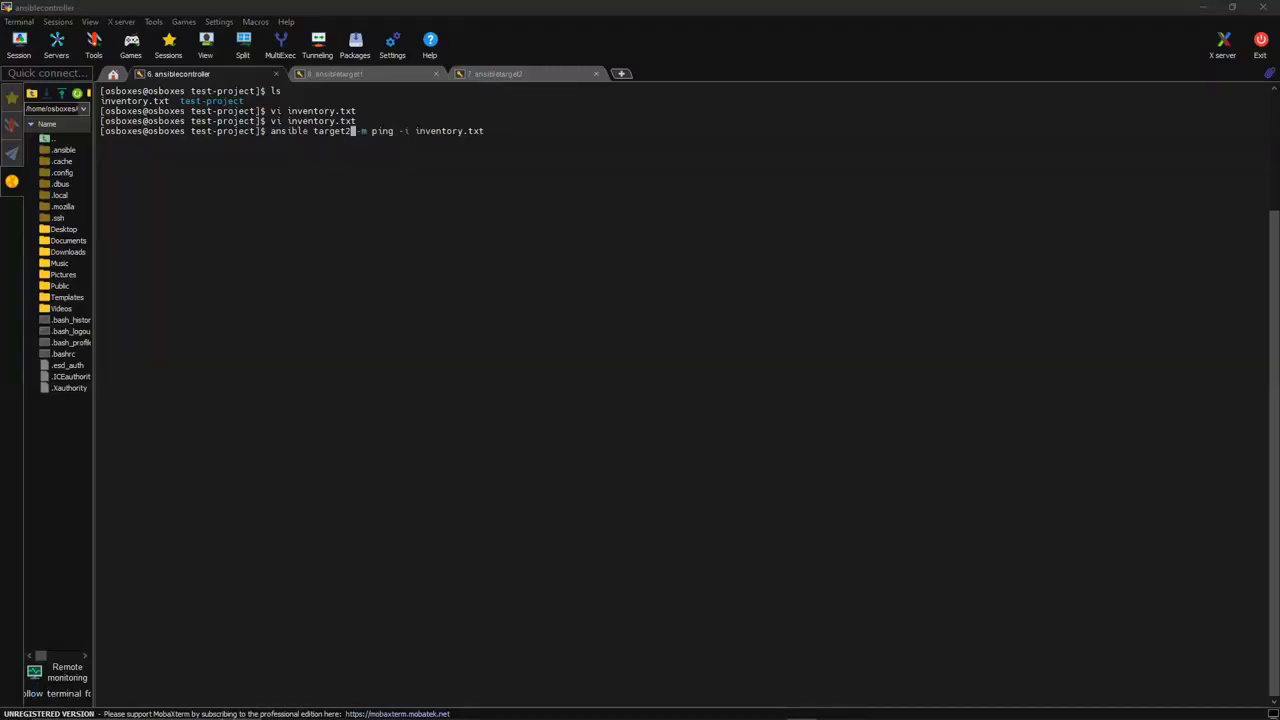
Ping target2 with Ansible and highlight the FAILED error about host key checking with SSH passwords.
{"action": "key", "text": "Return"}
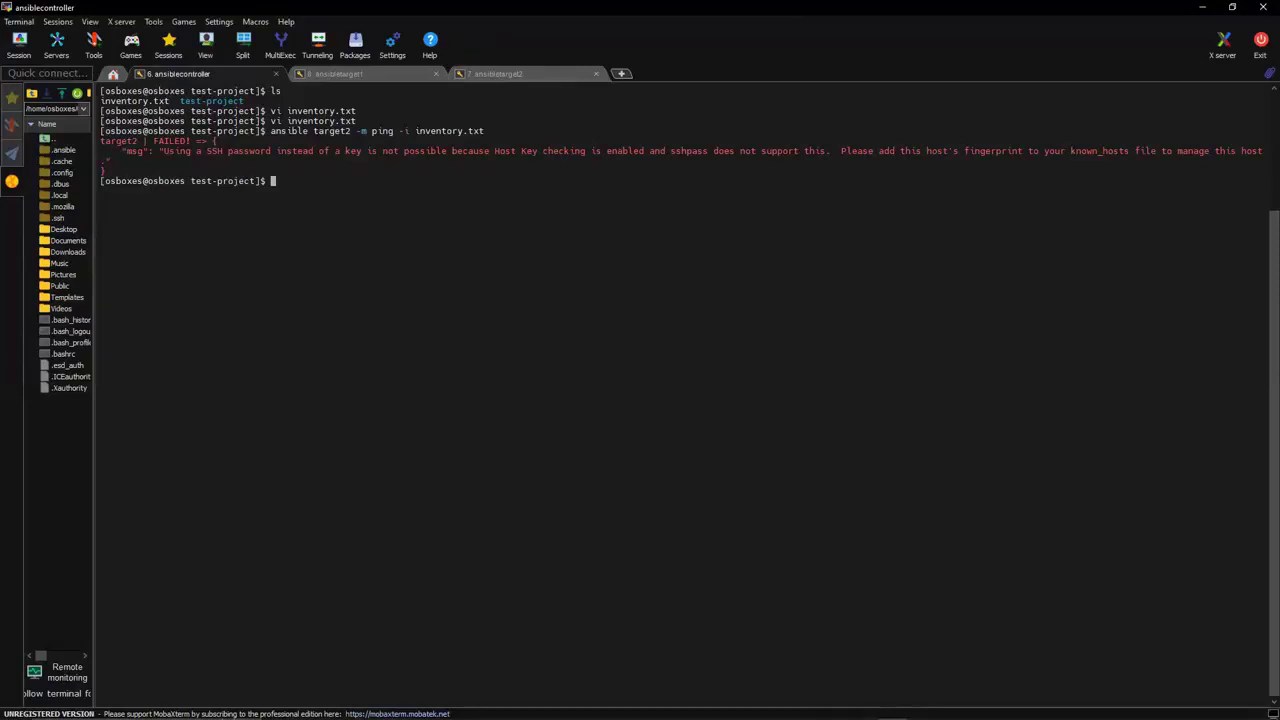
{"action": "left_click_drag", "start_coordinate": [494, 151], "coordinate": [542, 151]}
{"action": "left_click_drag", "start_coordinate": [585, 151], "coordinate": [830, 151]}
{"action": "left_click", "coordinate": [830, 151]}
{"action": "type", "text": "vi"}
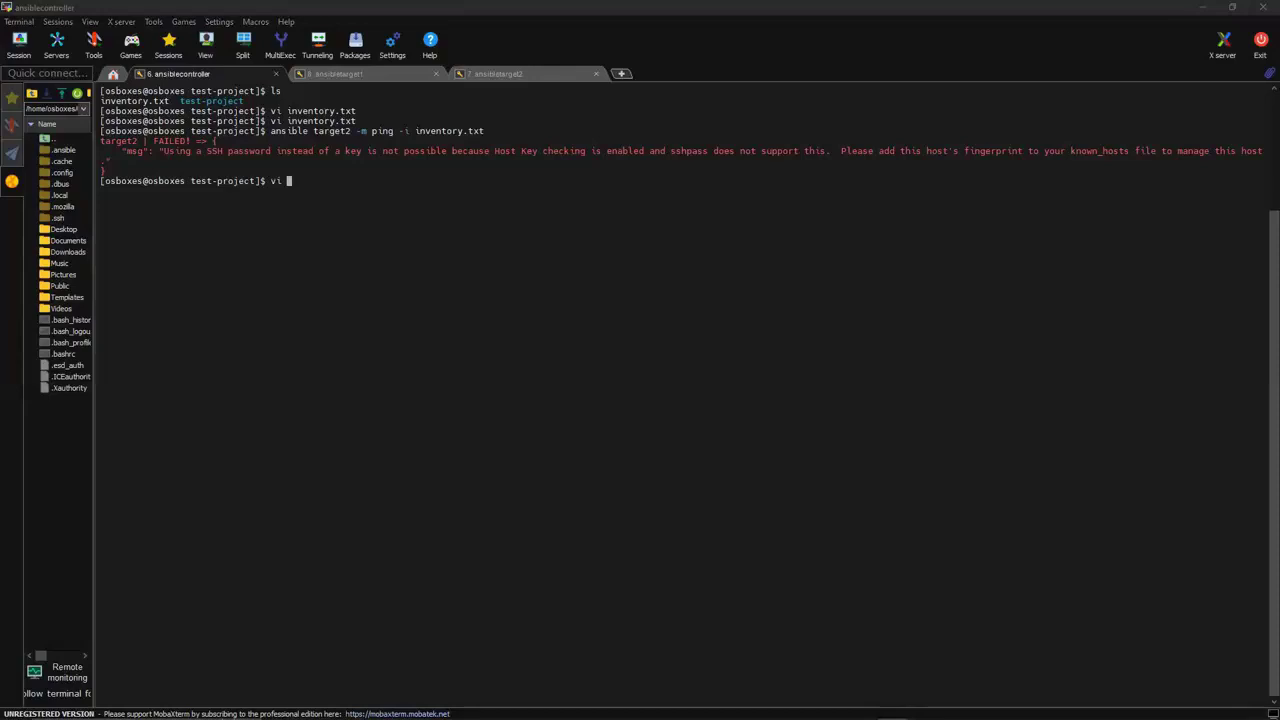
{"action": "type", "text": " /etc"}
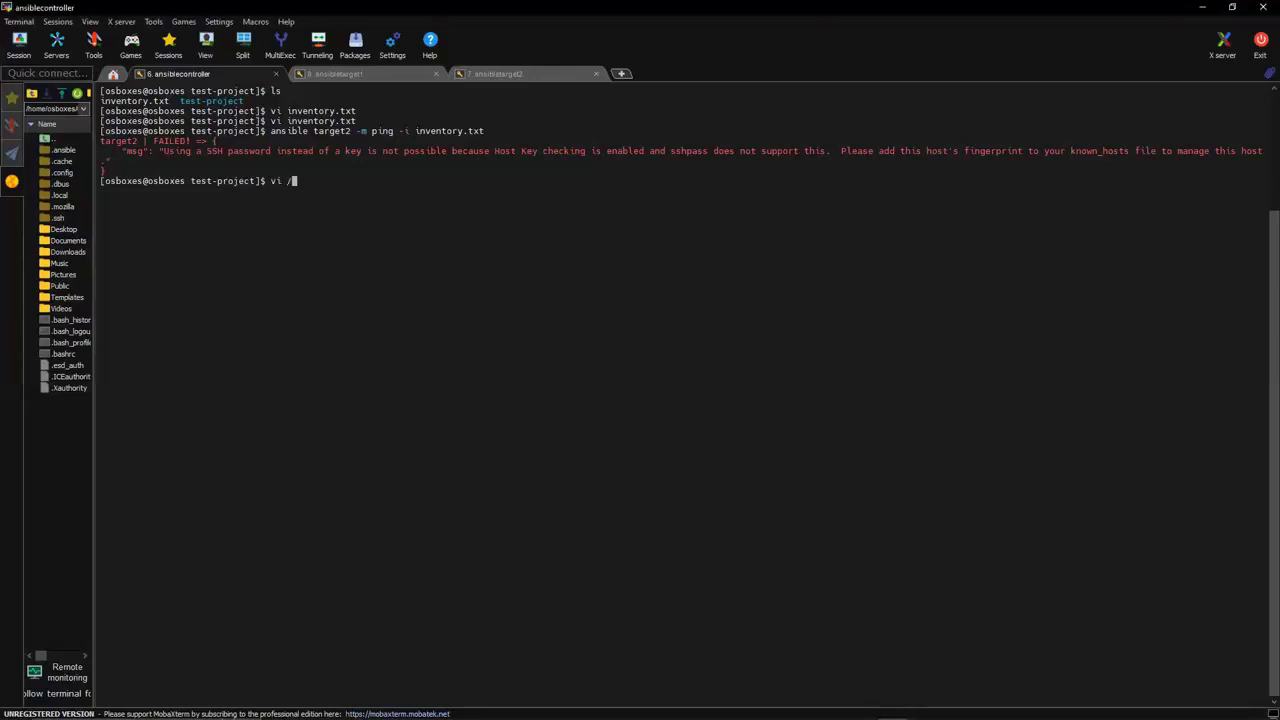
{"action": "type", "text": "/"}
Open /etc/ansible/ansible.cfg in vi and search for 'host key'.
{"action": "key", "text": "ctrl+l"}
{"action": "type", "text": "ansible/ansible.cfg"}
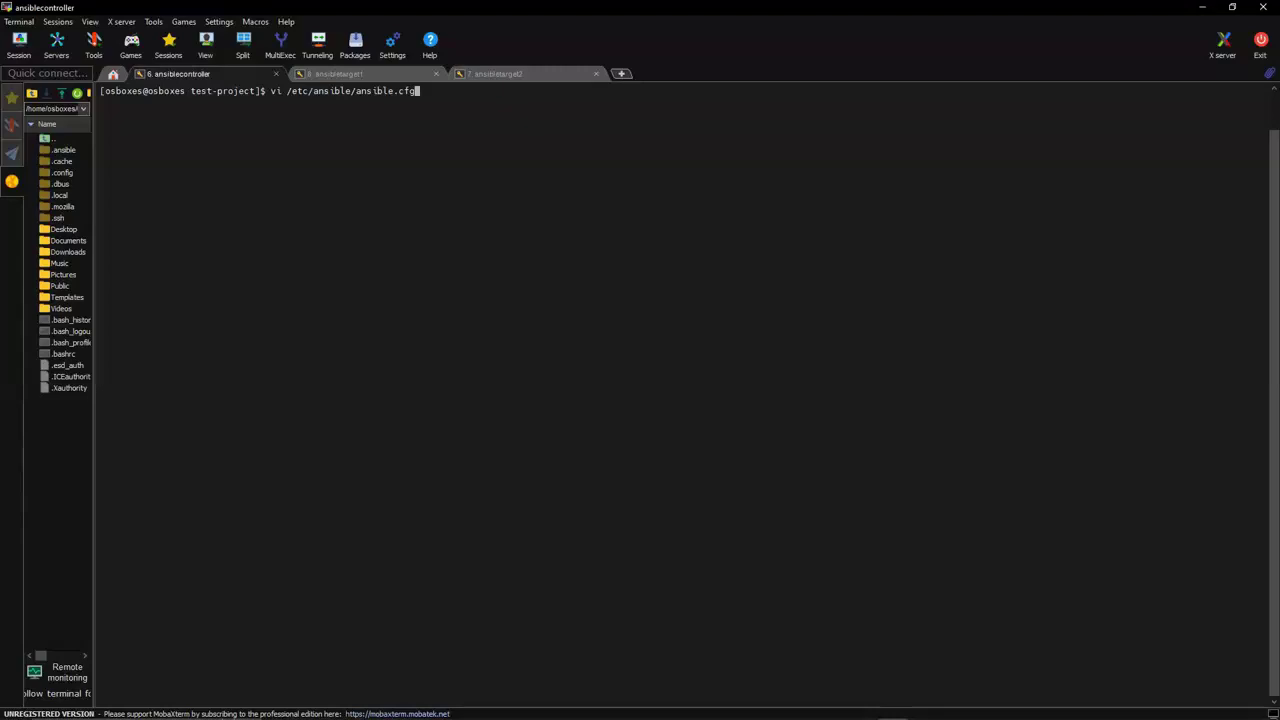
{"action": "key", "text": "Return"}
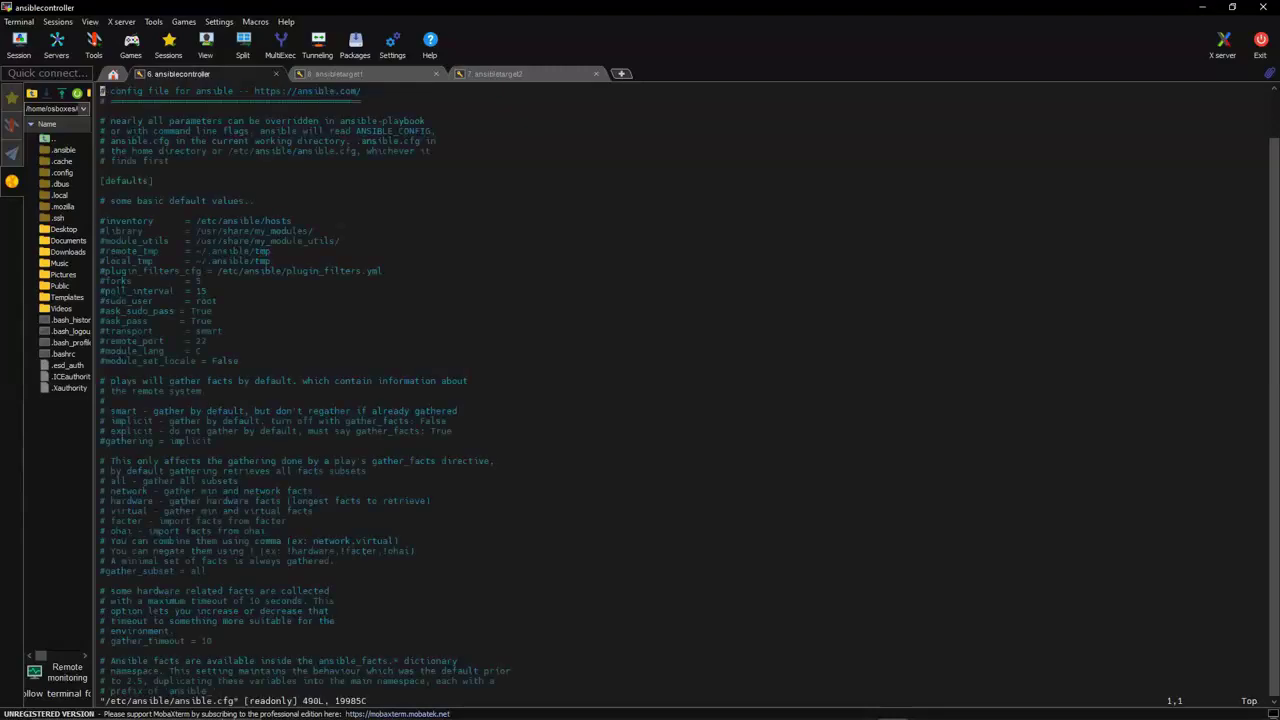
{"action": "type", "text": "/ho"}
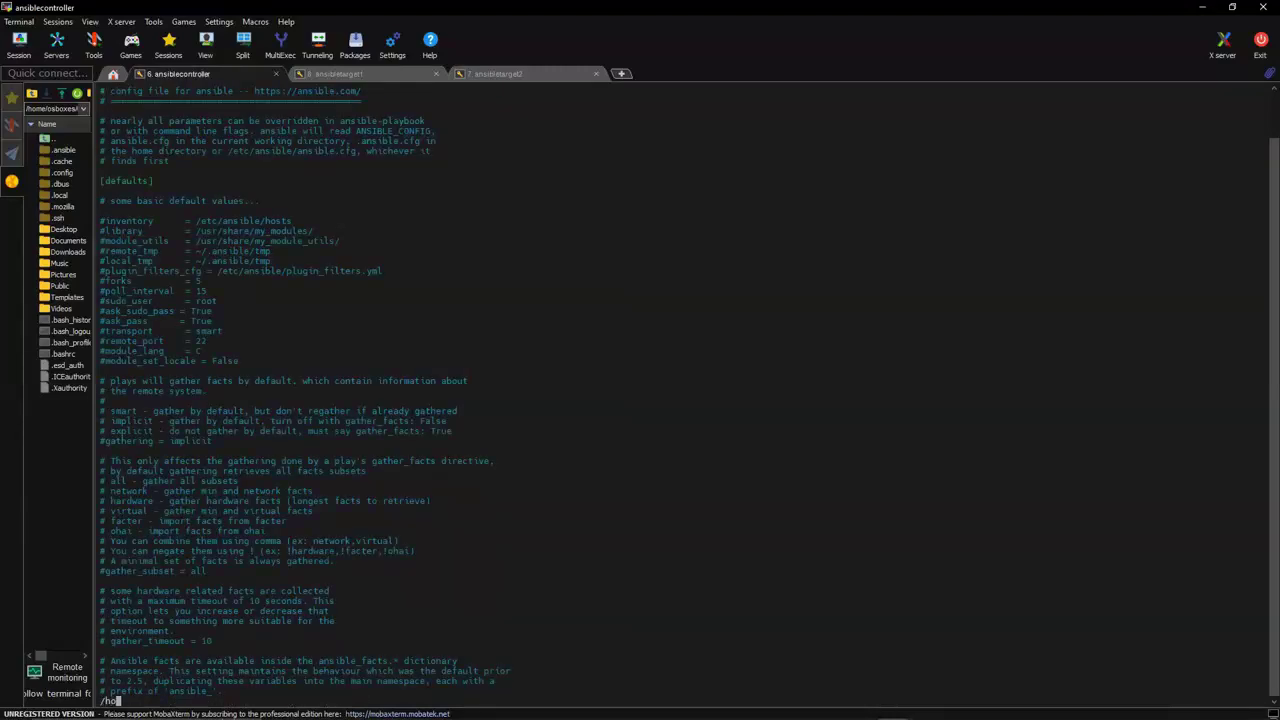
{"action": "type", "text": "st key"}
{"action": "key", "text": "Return"}
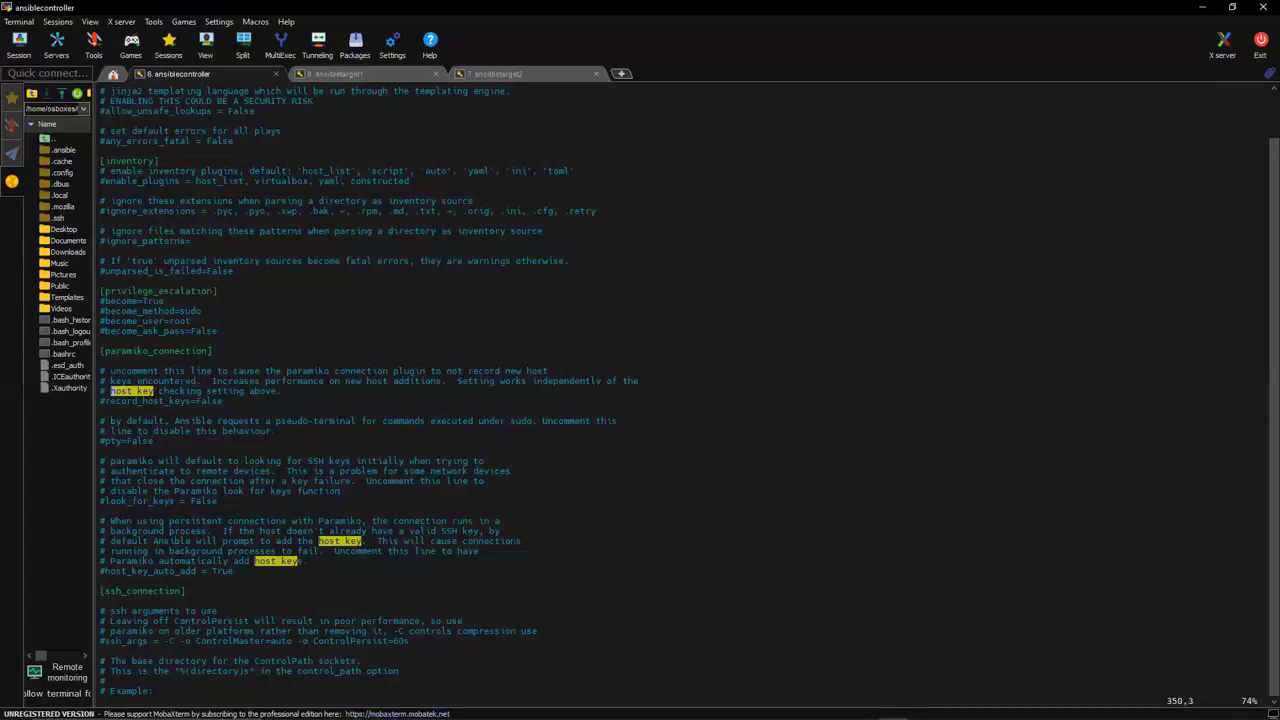
Uncomment the host key checking line 350, fail to save the read-only file, and quit with :q!
{"action": "key", "text": "i"}
{"action": "key", "text": "Delete"}
{"action": "key", "text": "BackSpace"}
{"action": "key", "text": "BackSpace"}
{"action": "type", "text": "h"}
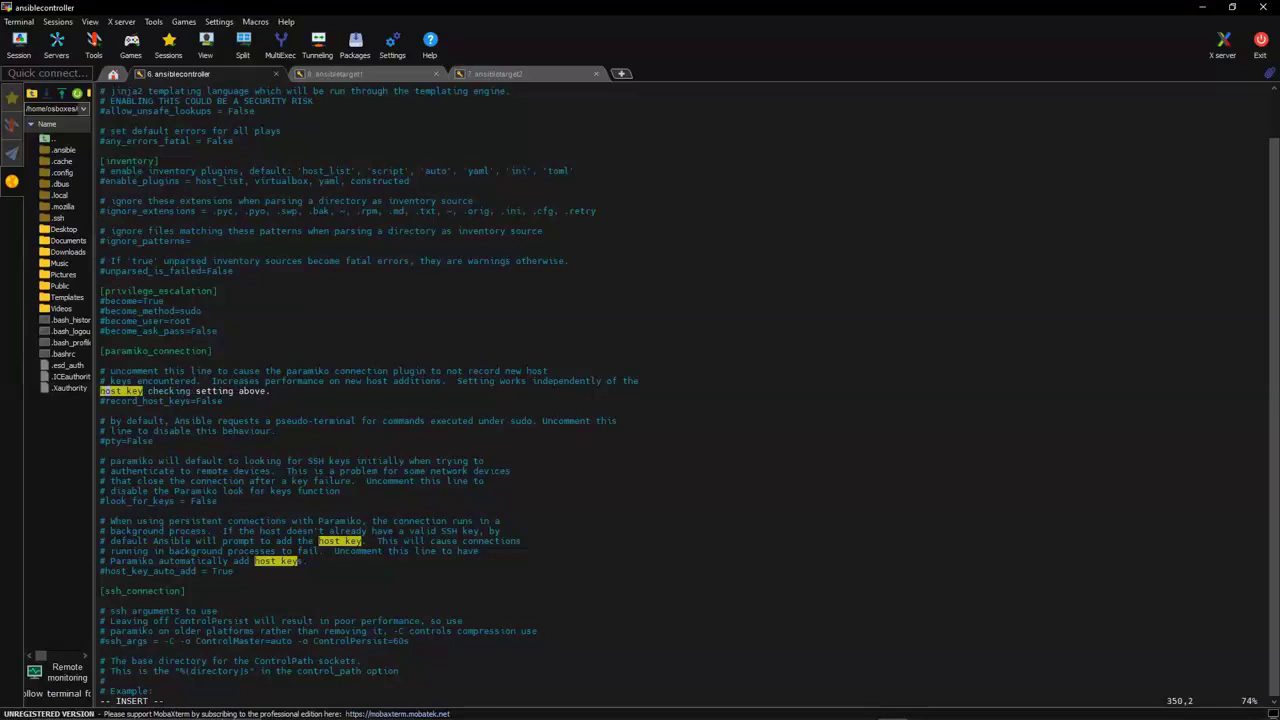
{"action": "key", "text": "Escape"}
{"action": "type", "text": ":"}
{"action": "type", "text": ":"}
{"action": "type", "text": "wq"}
{"action": "key", "text": "Return"}
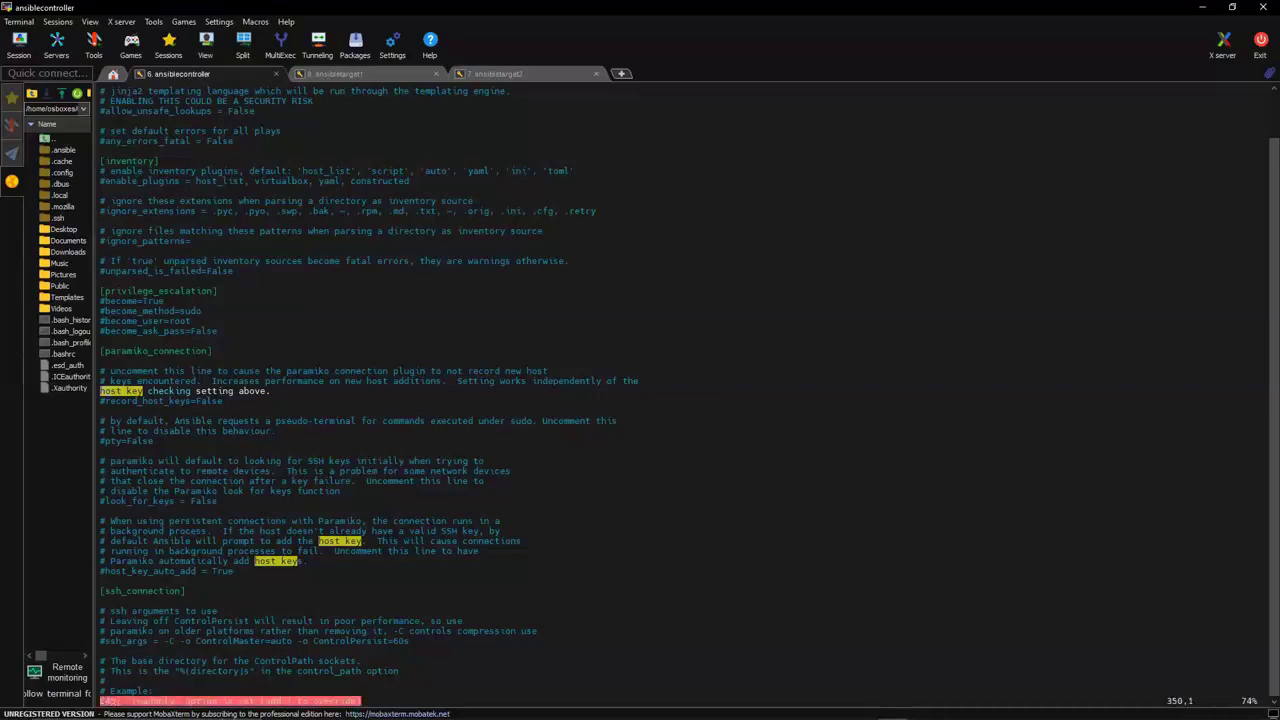
{"action": "type", "text": ":q!"}
{"action": "key", "text": "Return"}
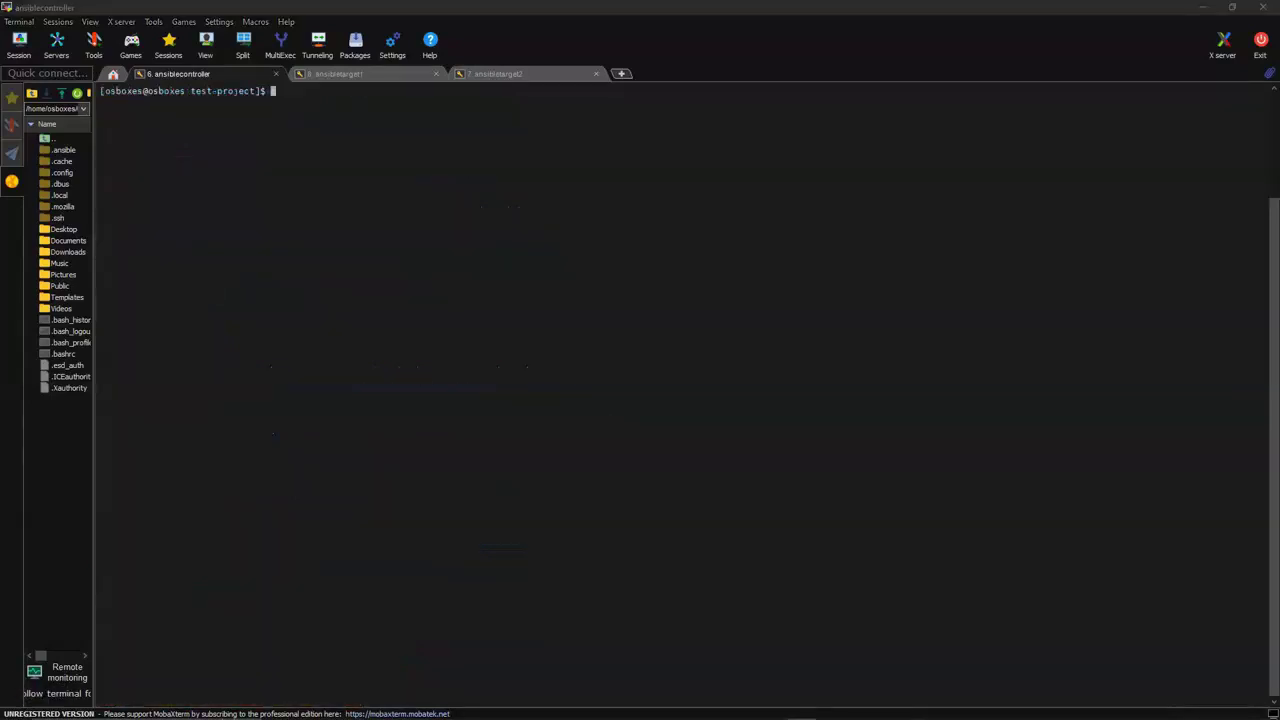
Reopen ansible.cfg in vim, suspend it with Ctrl+Z, and advance to the Modules slide.
{"action": "key", "text": "Up"}
{"action": "key", "text": "Return"}
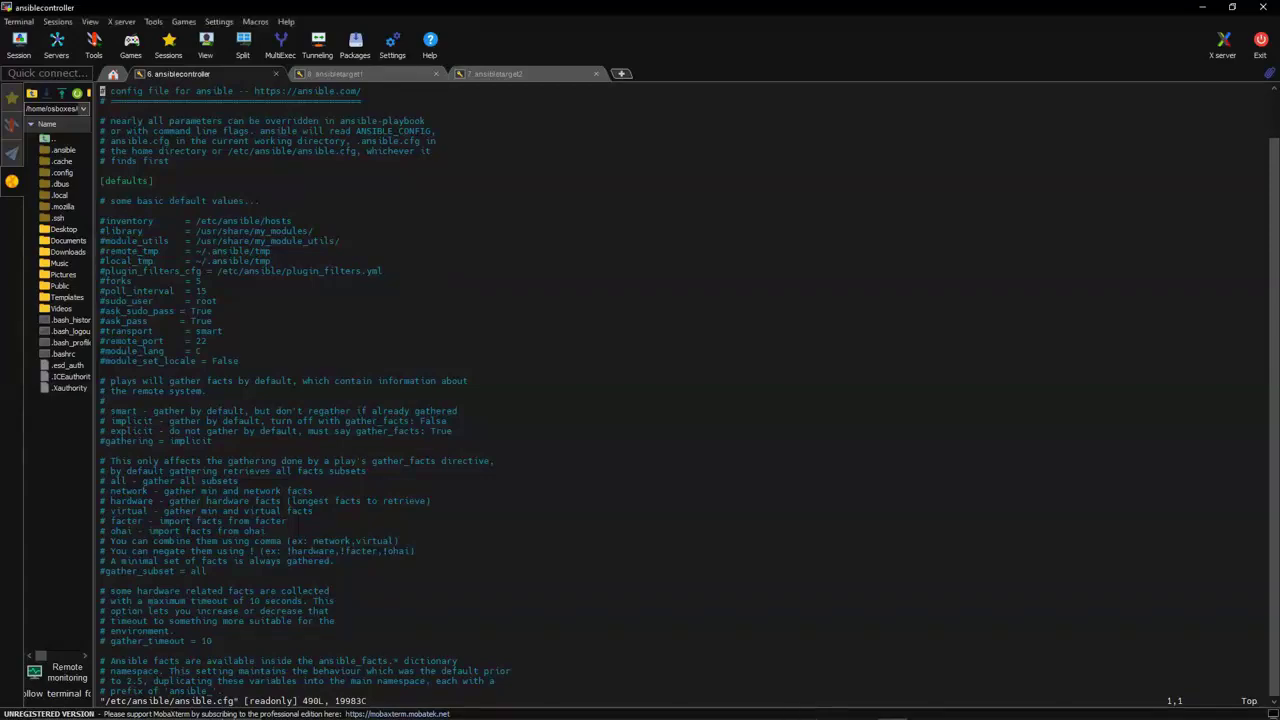
{"action": "key", "text": "ctrl+z"}
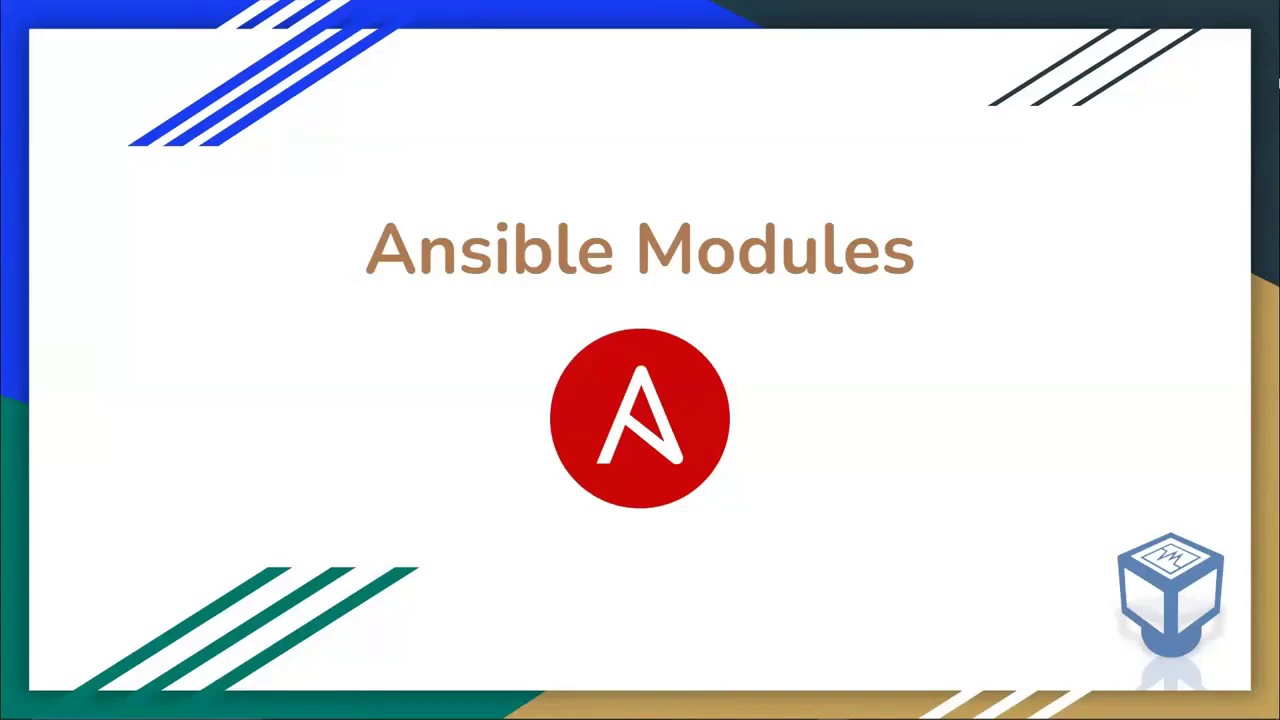
{"action": "left_click", "coordinate": [1194, 88]}
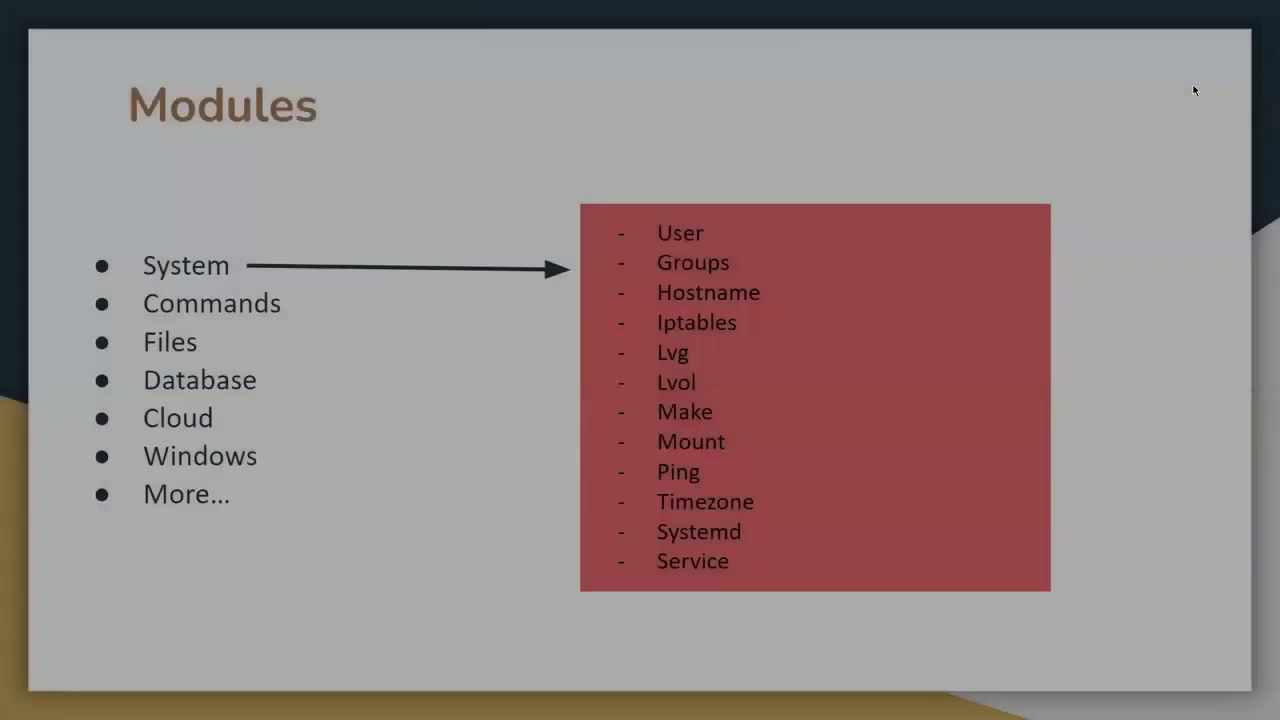